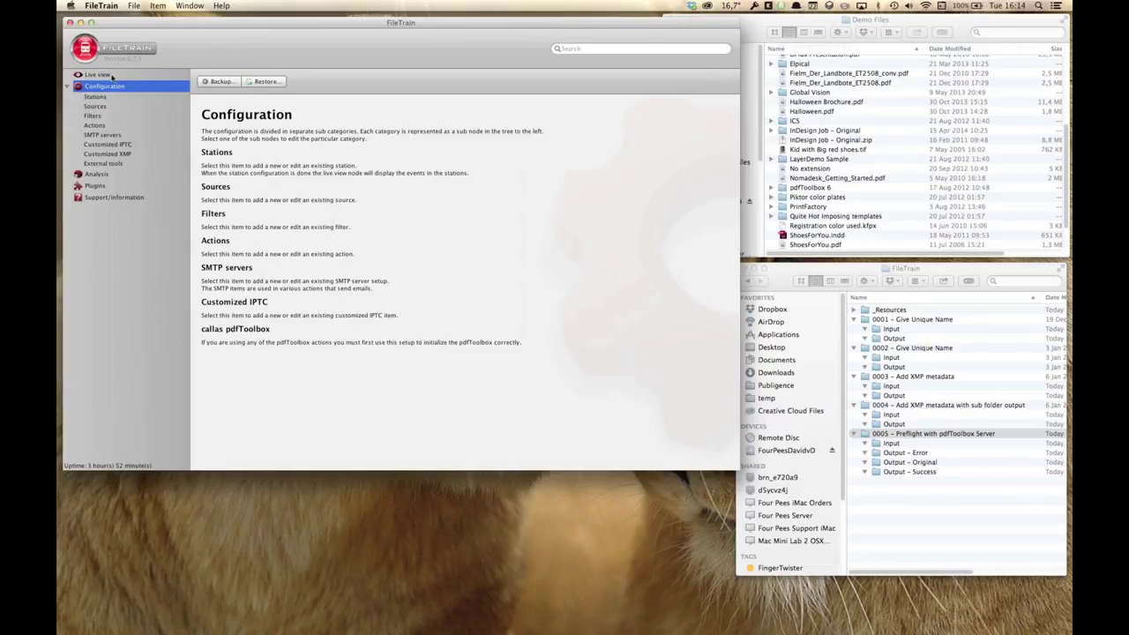
# Step: Review the configured stations, sources, filters and actions, including the type of each item and the station that uses it
pyautogui.click(108, 97)
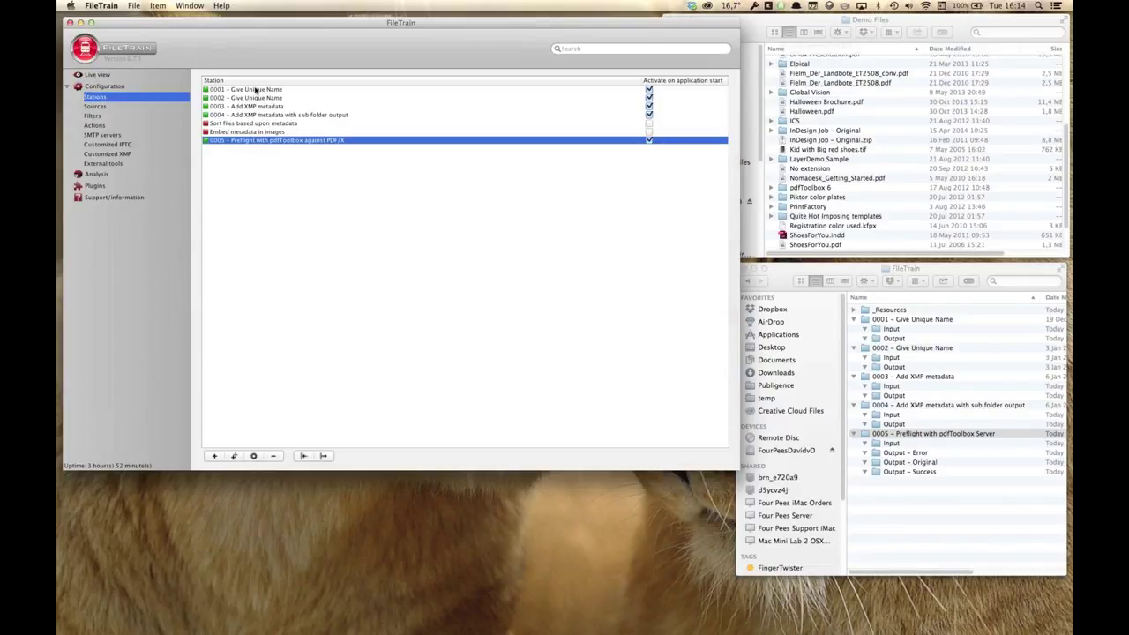
pyautogui.moveTo(255, 89)
pyautogui.moveTo(244, 143)
pyautogui.click(95, 106)
pyautogui.click(102, 115)
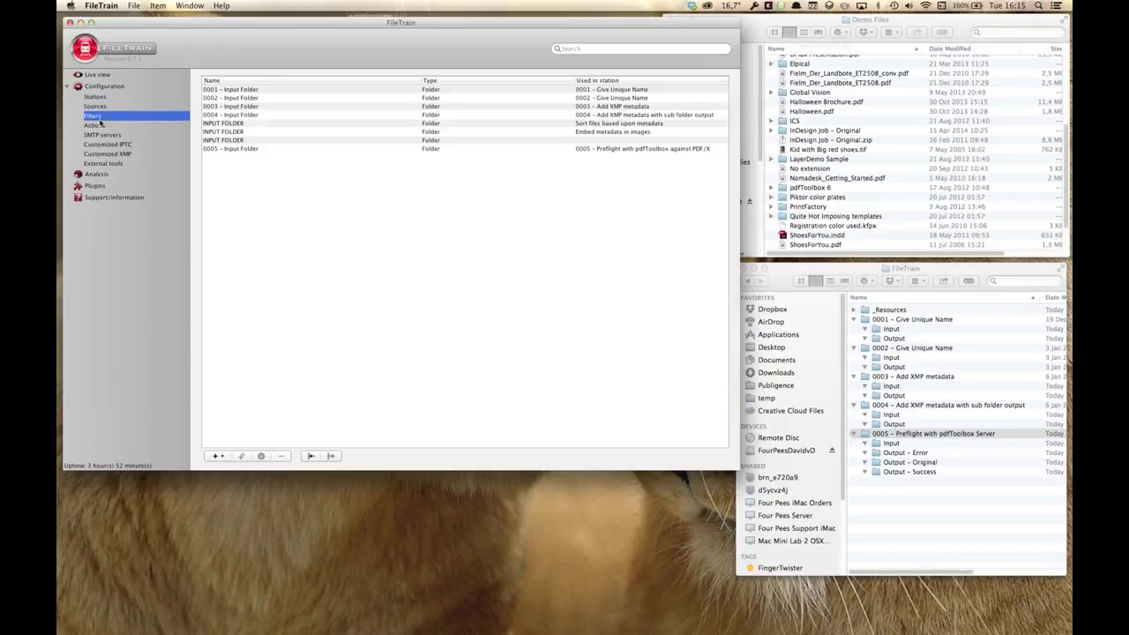
pyautogui.press('Down')
pyautogui.click(95, 107)
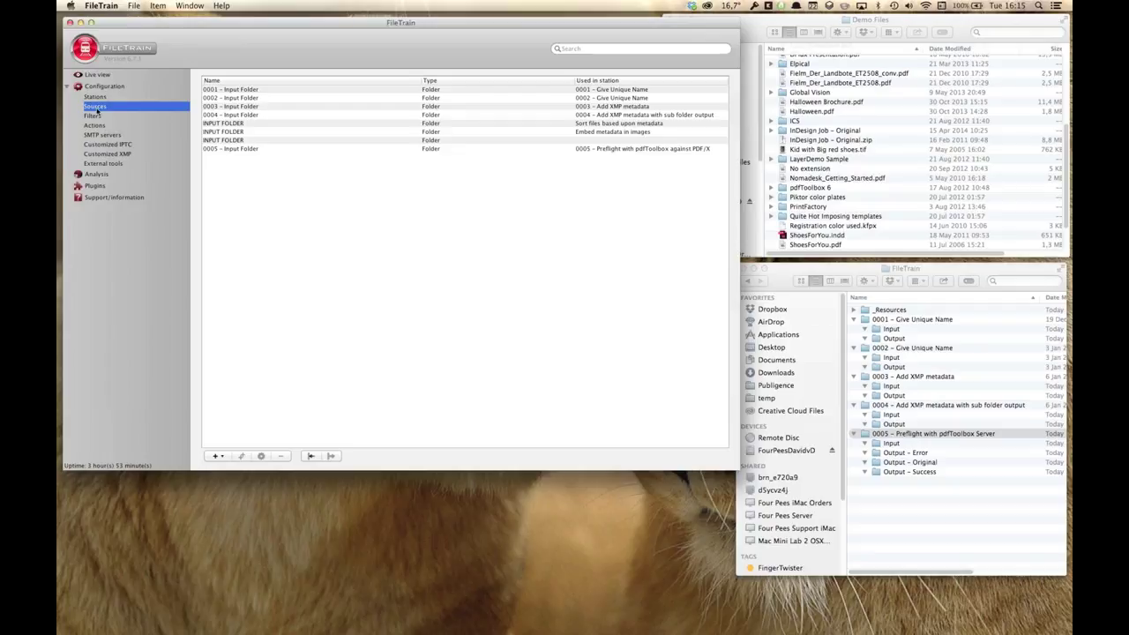
pyautogui.click(93, 115)
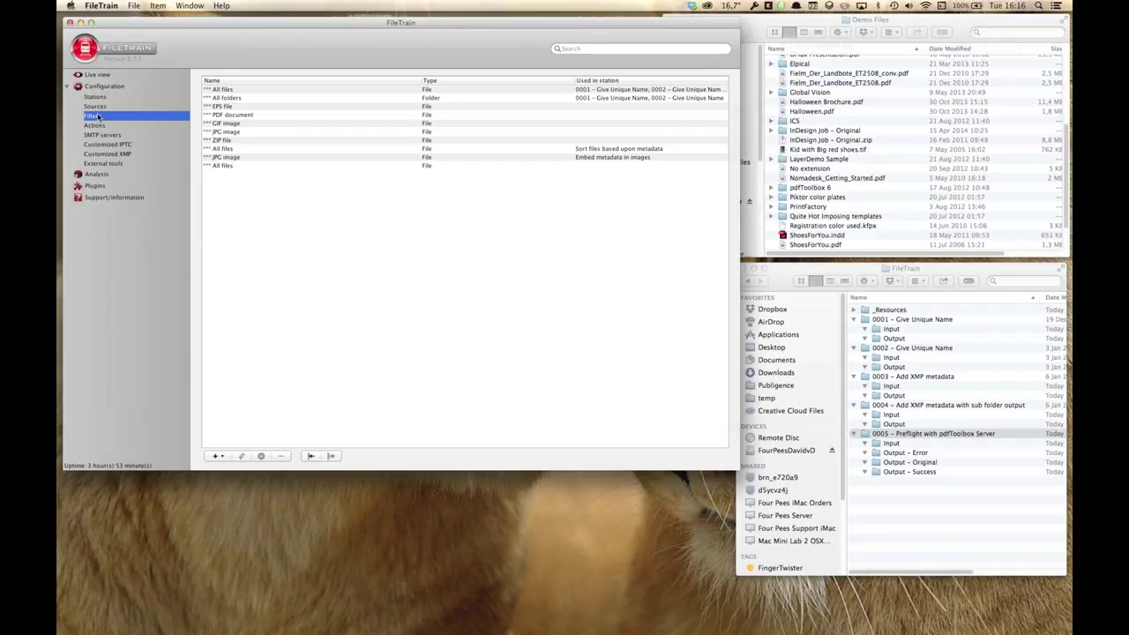
pyautogui.click(97, 106)
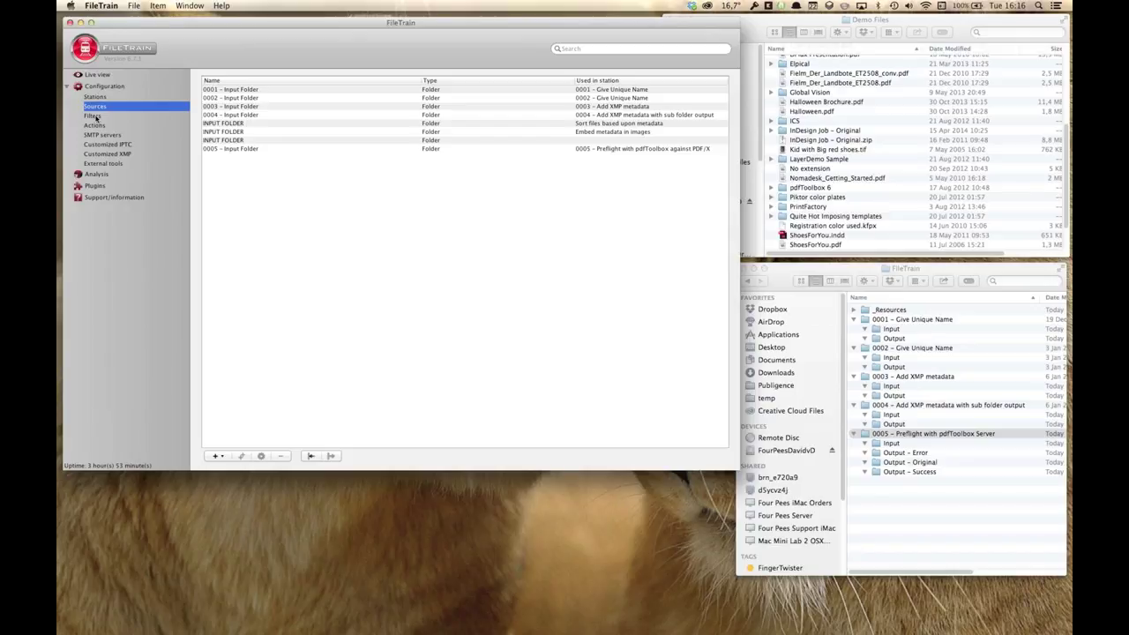
pyautogui.click(93, 116)
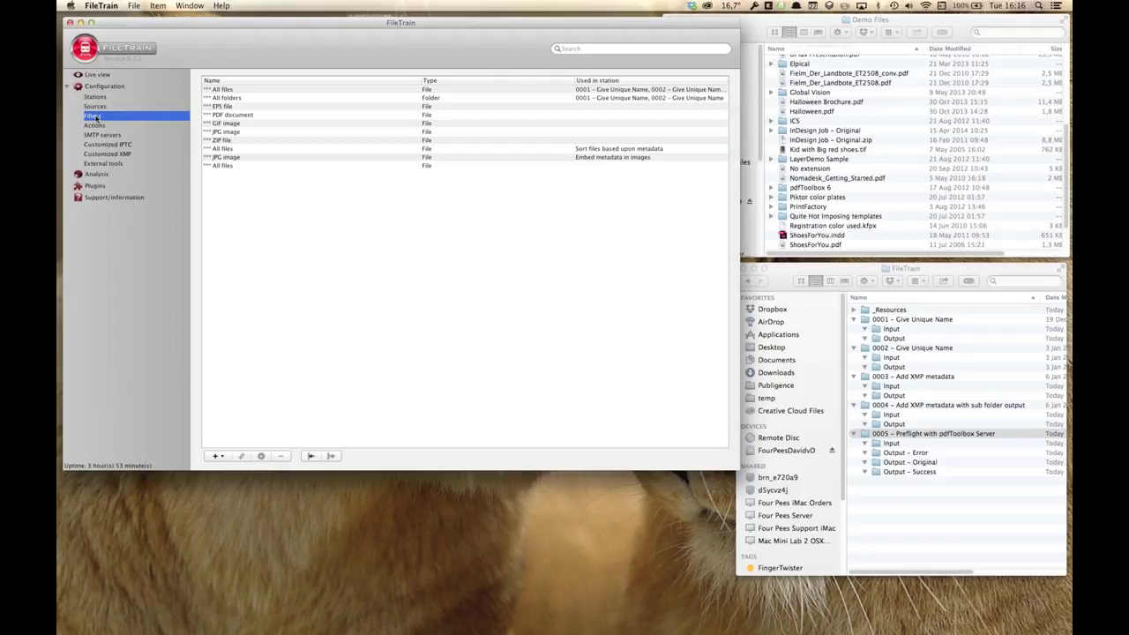
pyautogui.click(95, 126)
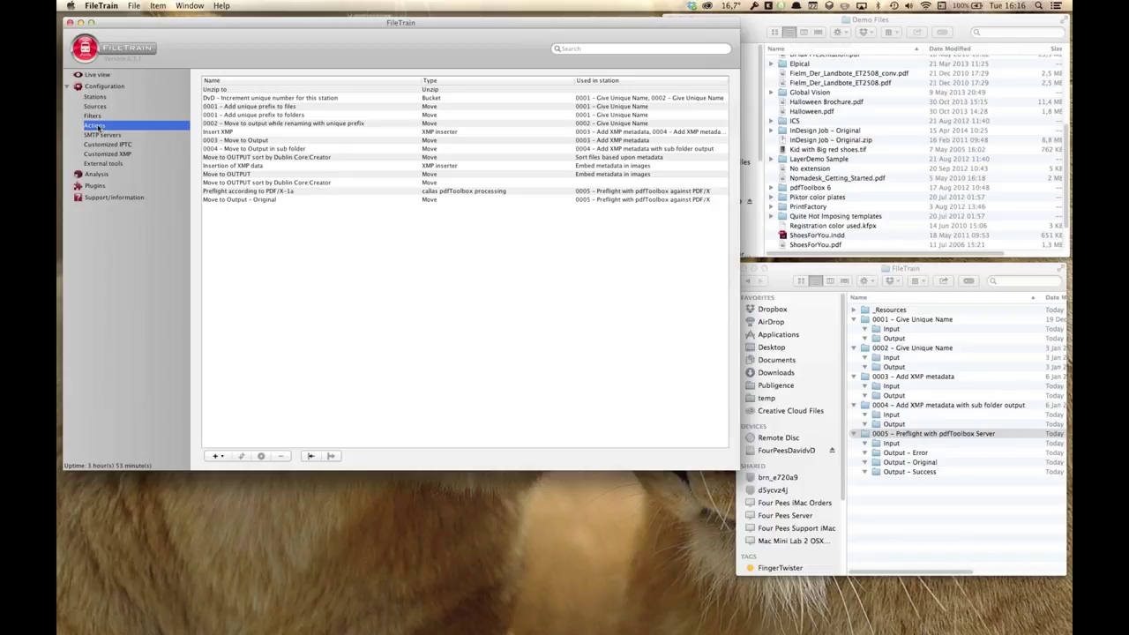
pyautogui.click(103, 107)
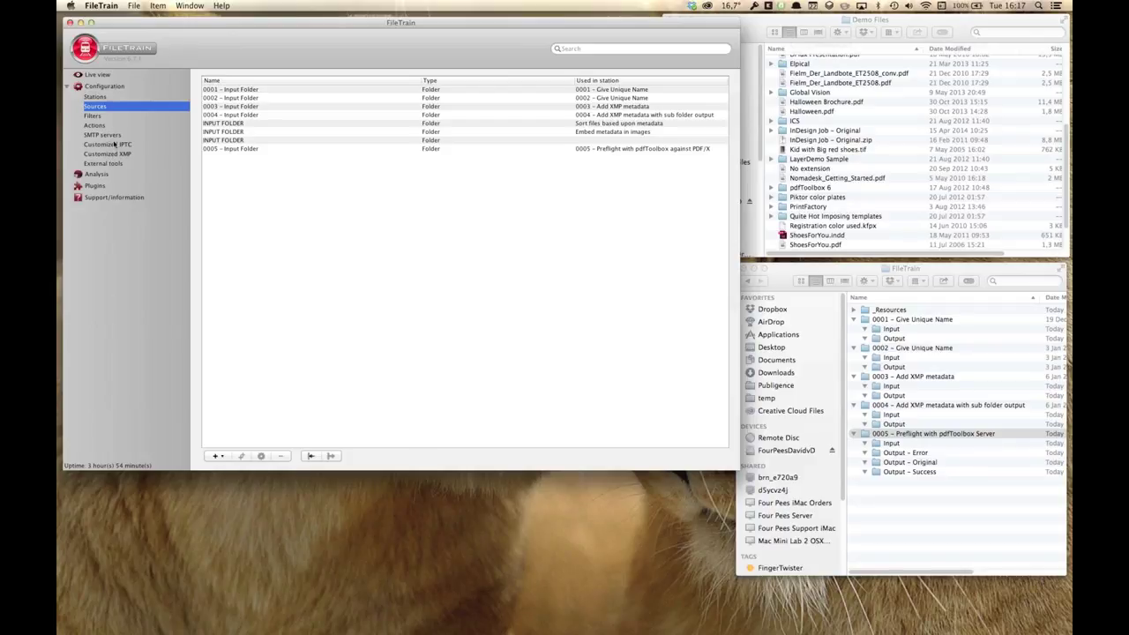
# Step: Open the station "0004 - Add XMP metadata with sub folder output" for editing from the list of stations
pyautogui.click(108, 98)
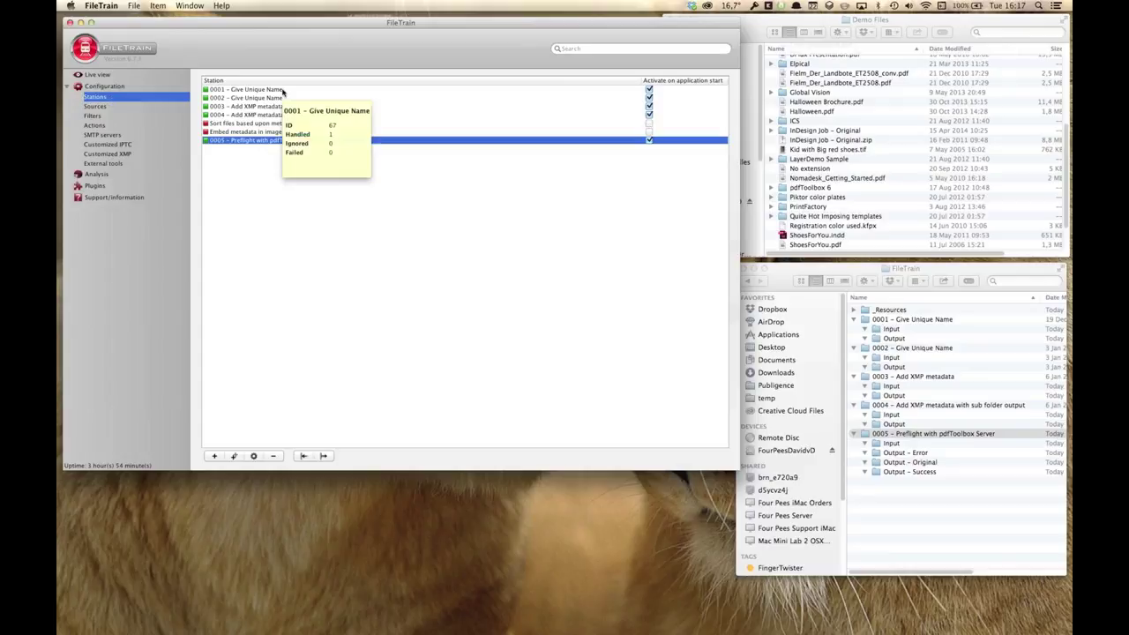
pyautogui.click(263, 116)
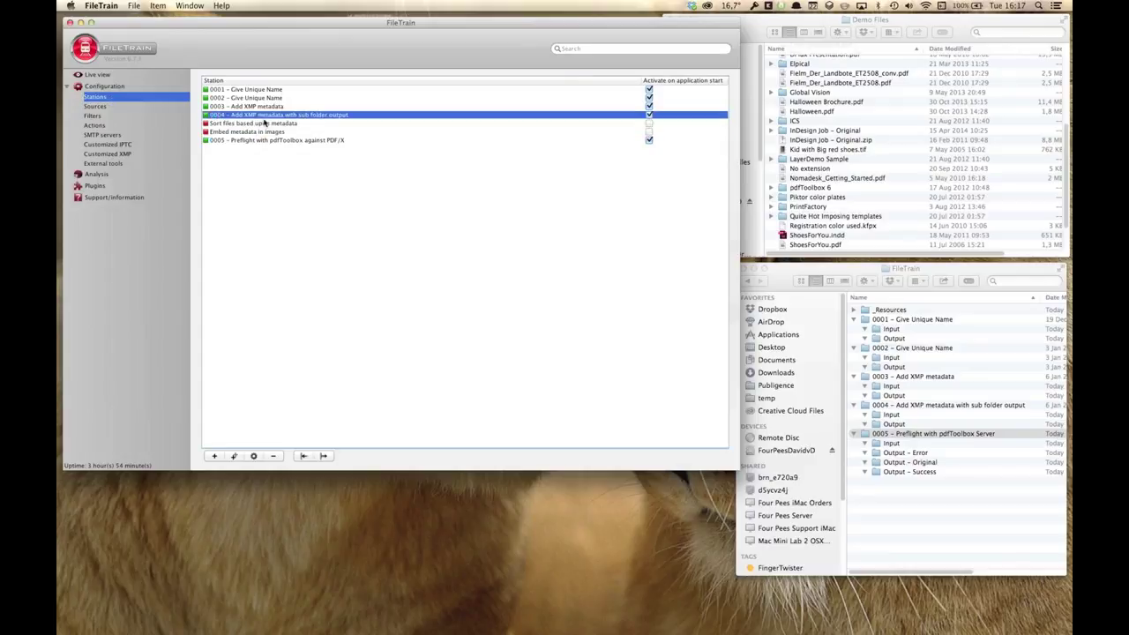
pyautogui.doubleClick(261, 115)
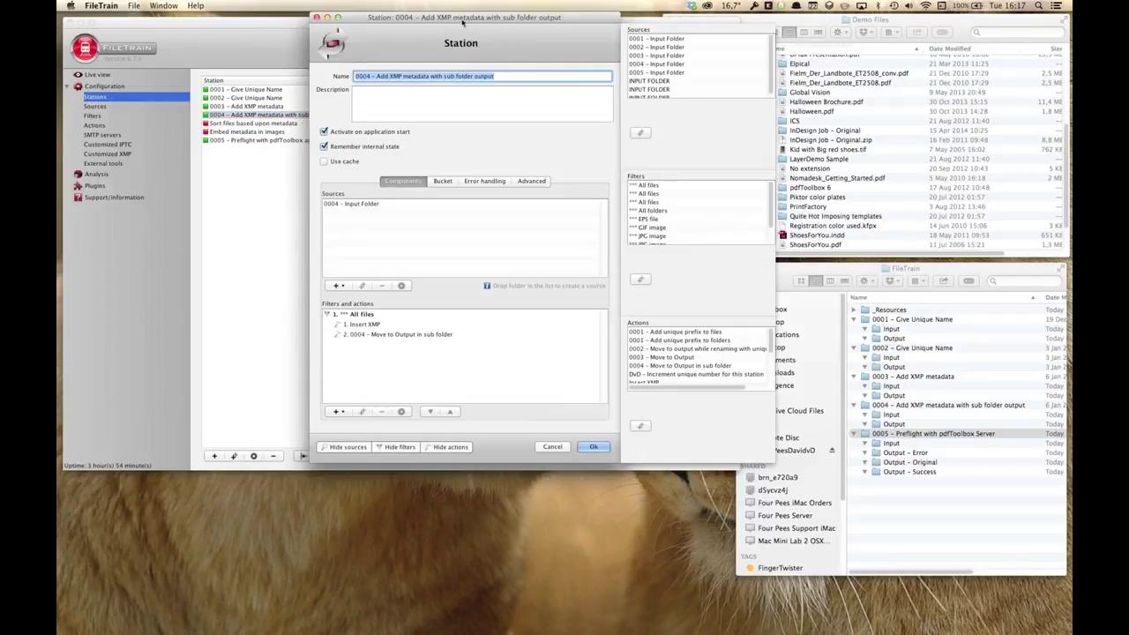
pyautogui.moveTo(474, 18); pyautogui.dragTo(441, 18)
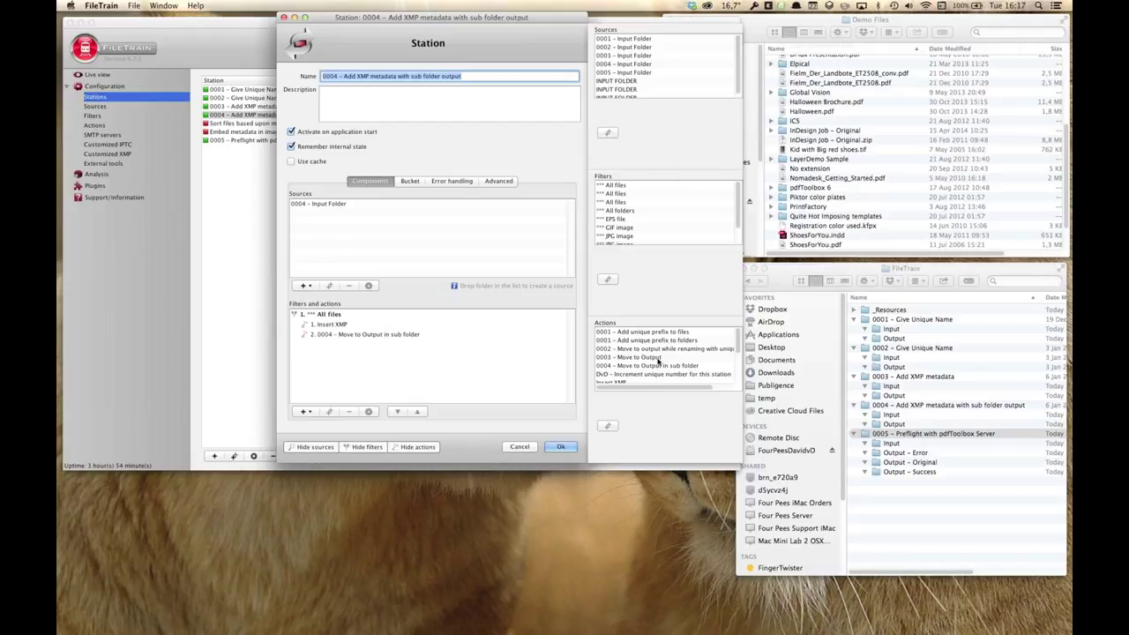
# Step: Hide the station editor's lists of available sources, filters and actions, and show all three again
pyautogui.click(421, 447)
pyautogui.click(366, 447)
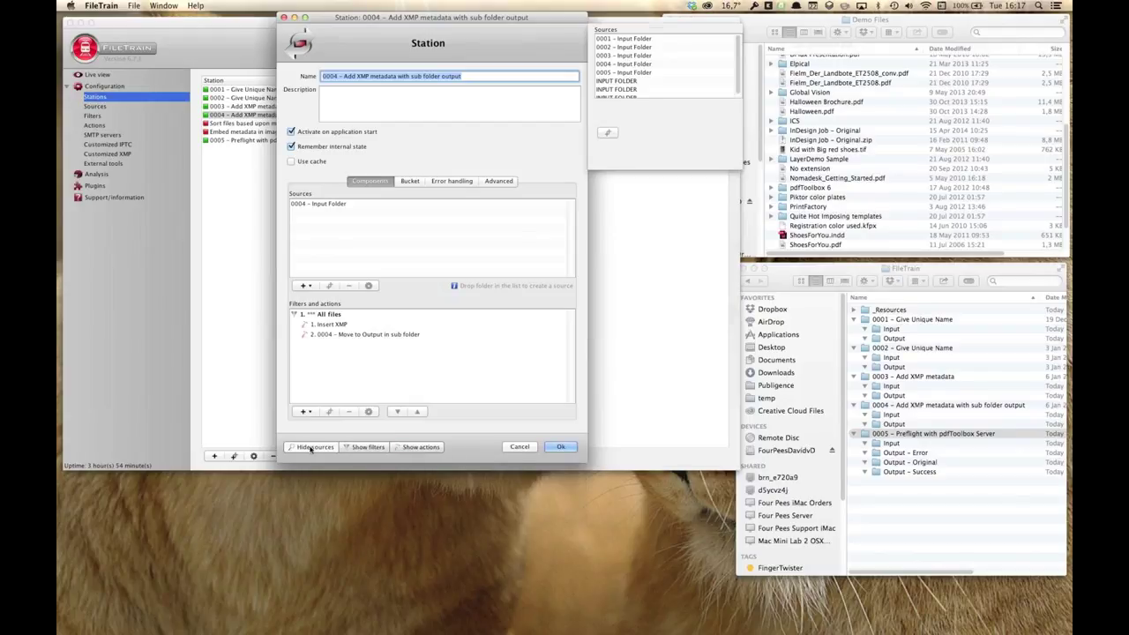
pyautogui.click(315, 447)
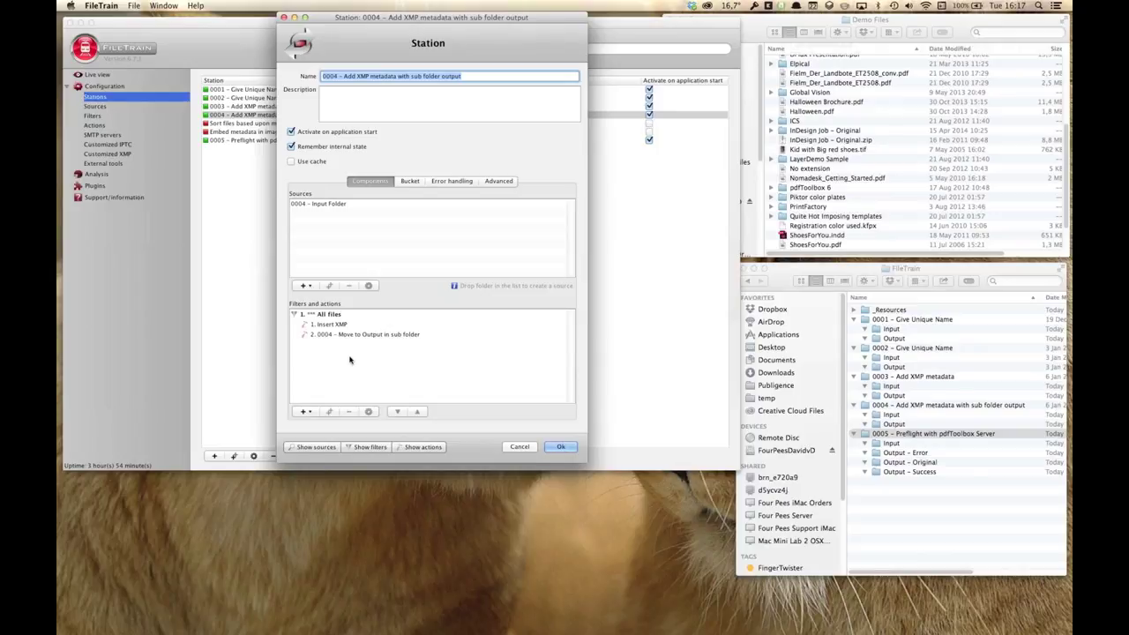
pyautogui.click(332, 448)
pyautogui.click(368, 447)
pyautogui.click(419, 448)
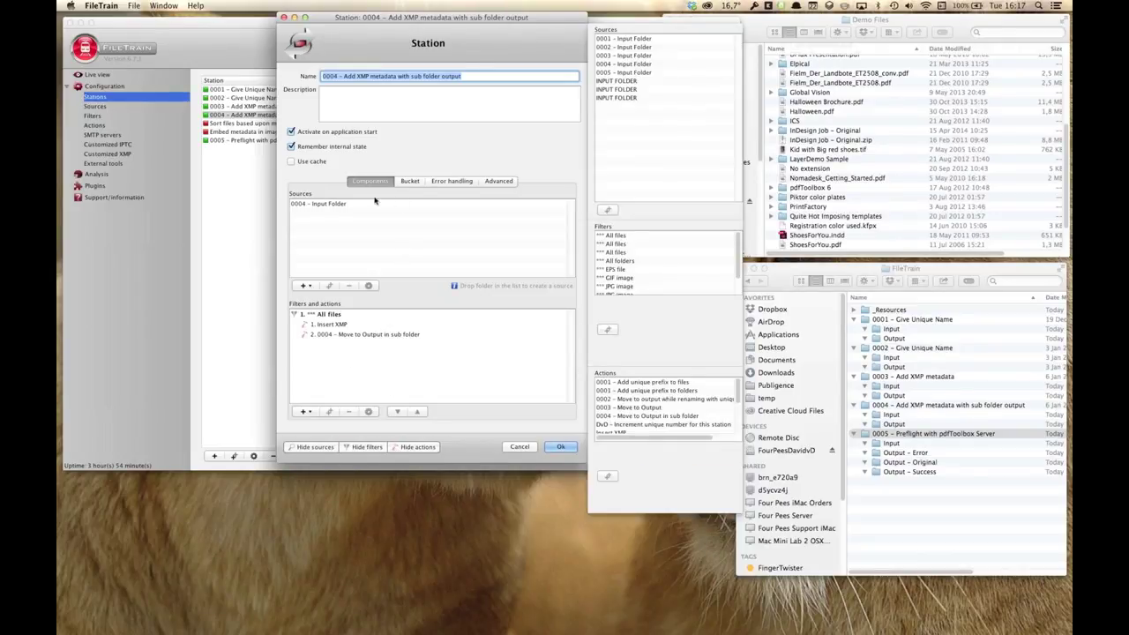
# Step: Examine the station's components: its 0004 input folder source, the All files filter and the two actions under it
pyautogui.moveTo(334, 204)
pyautogui.click(319, 207)
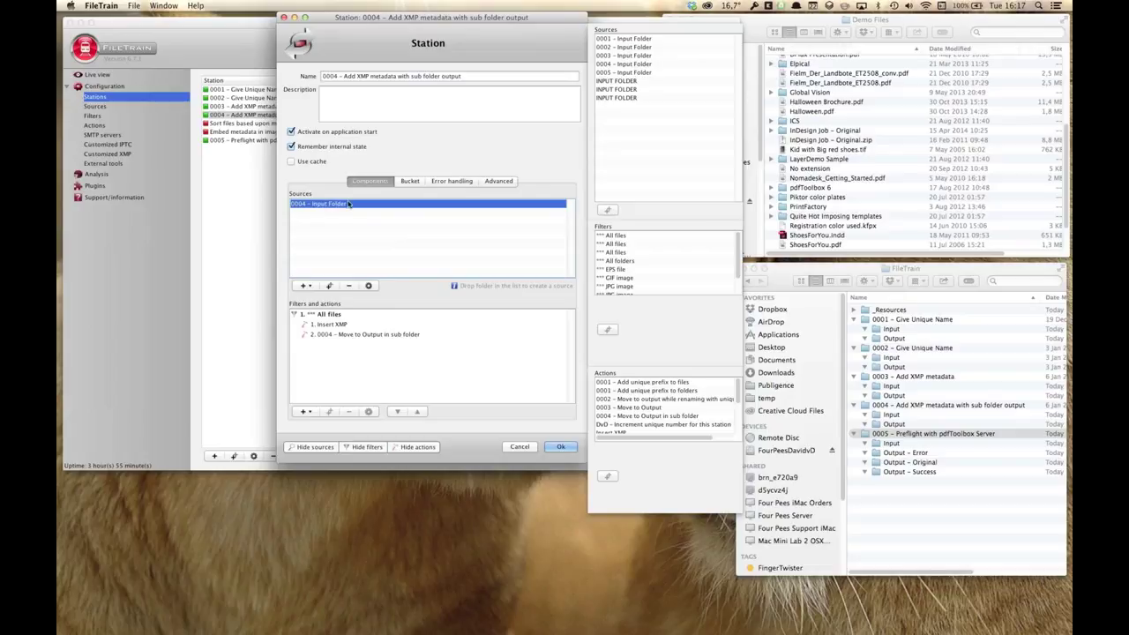
pyautogui.moveTo(344, 205)
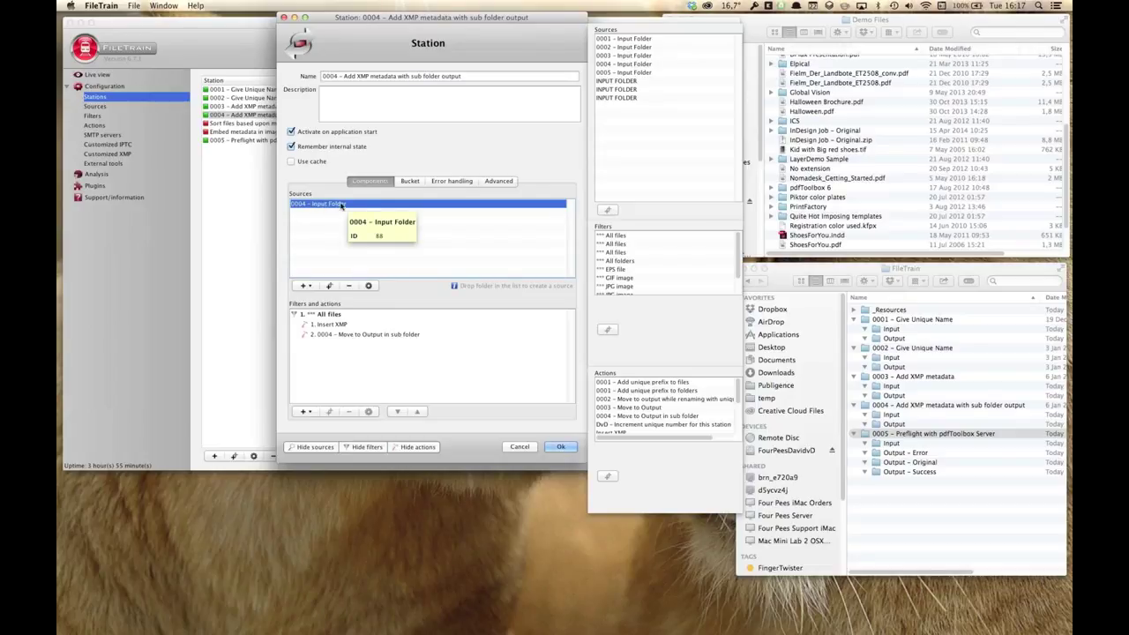
pyautogui.click(331, 315)
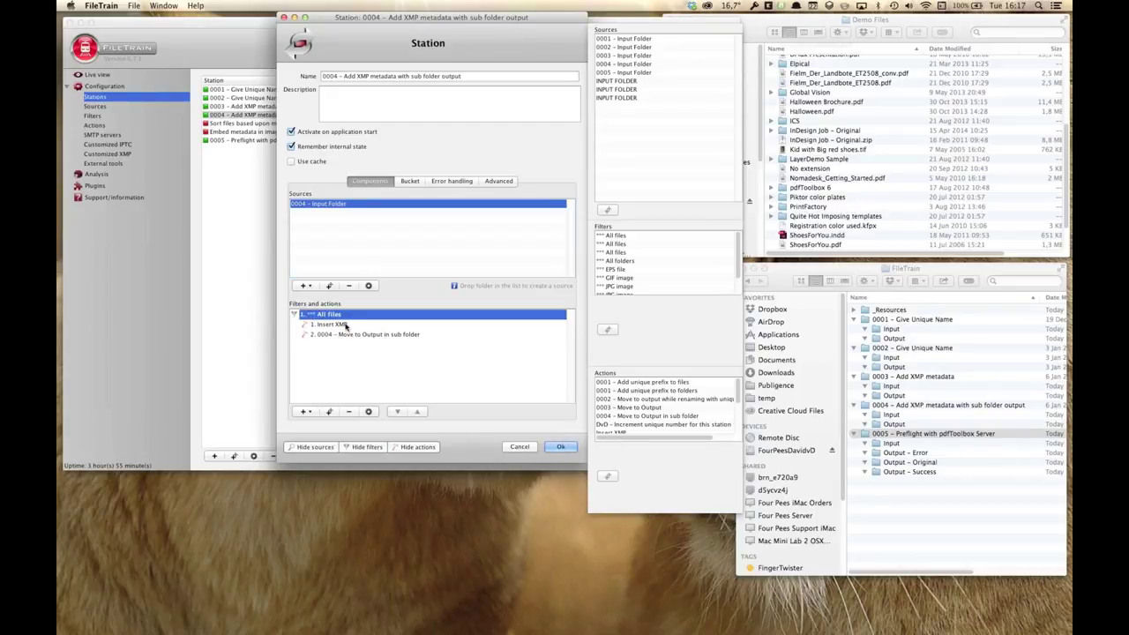
pyautogui.click(344, 325)
pyautogui.press('Down')
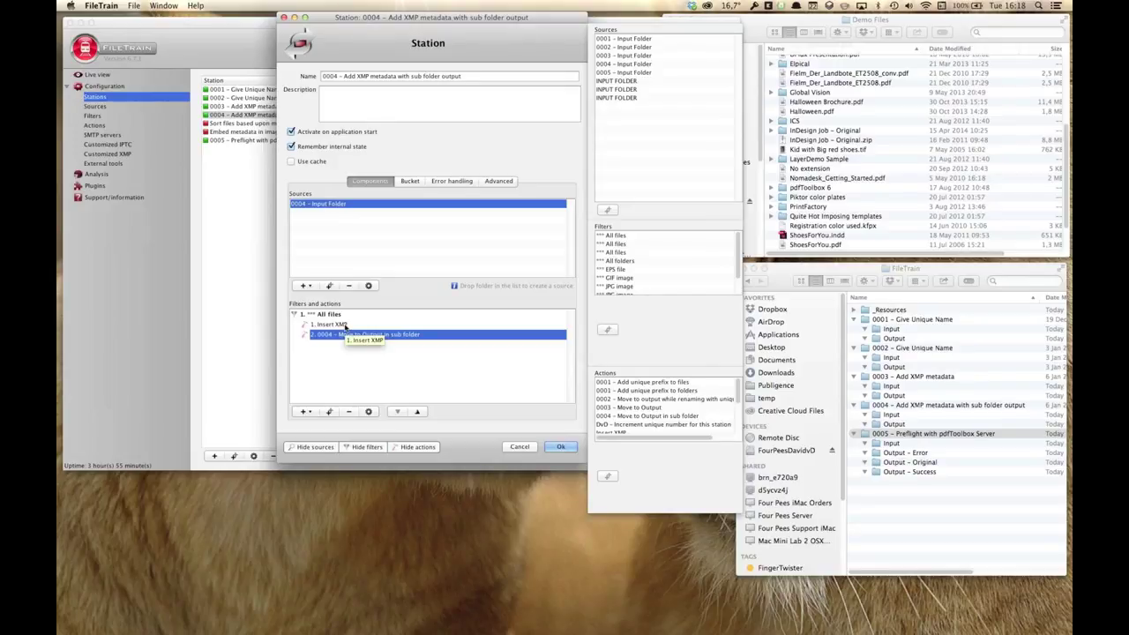
pyautogui.click(345, 325)
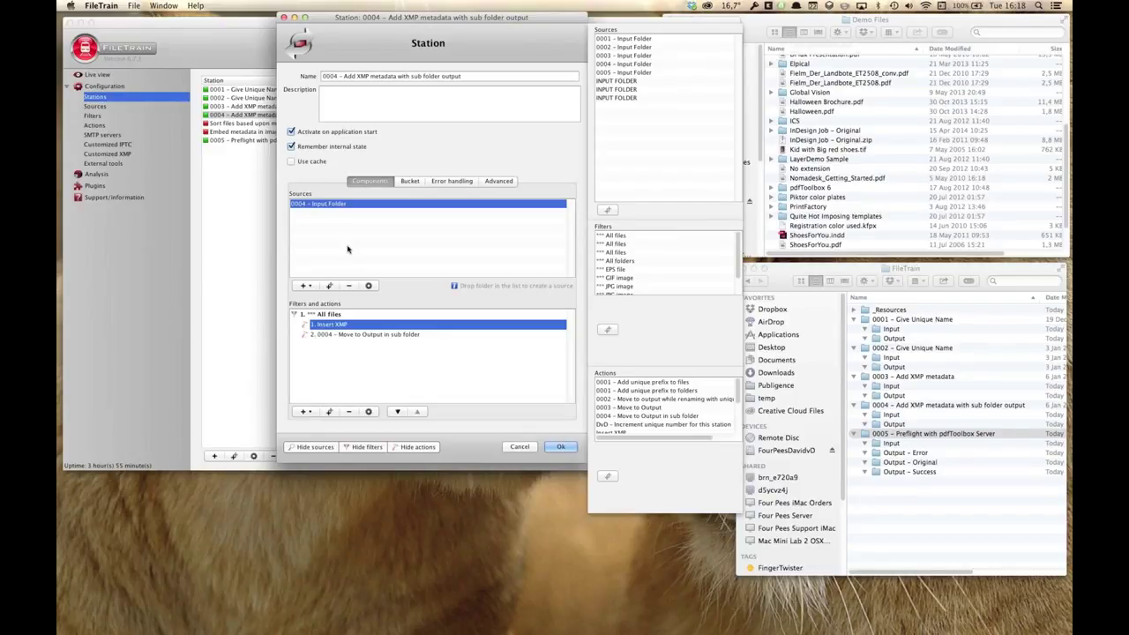
# Step: Inspect the 0004 input folder source's name, folder path and scan schedule settings, and close it without changes
pyautogui.doubleClick(396, 203)
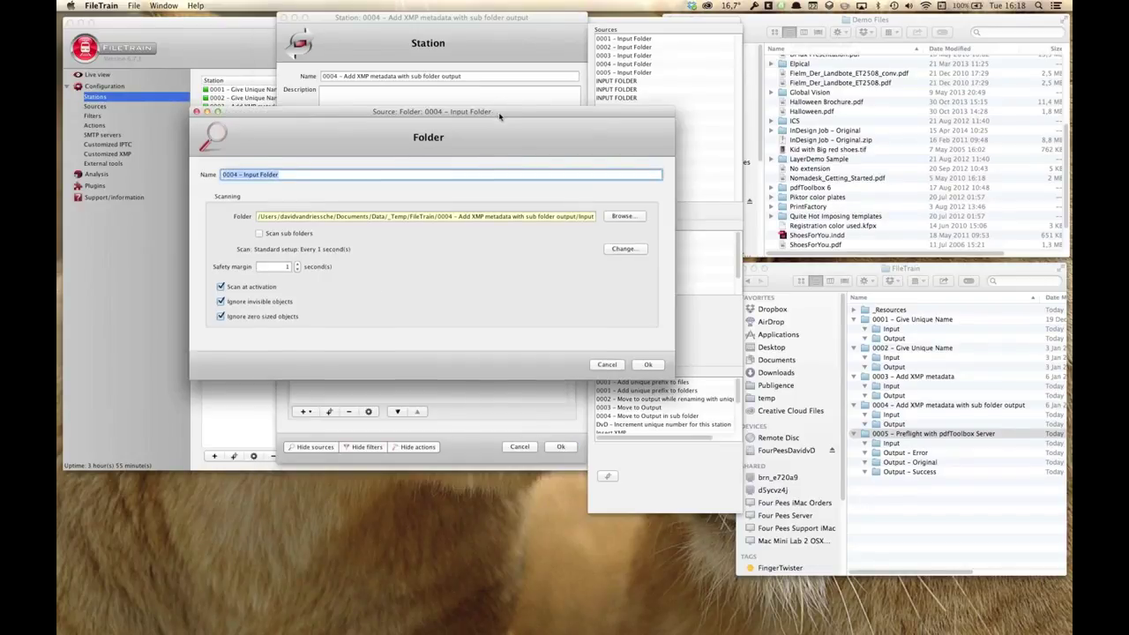
pyautogui.moveTo(492, 112); pyautogui.dragTo(588, 44)
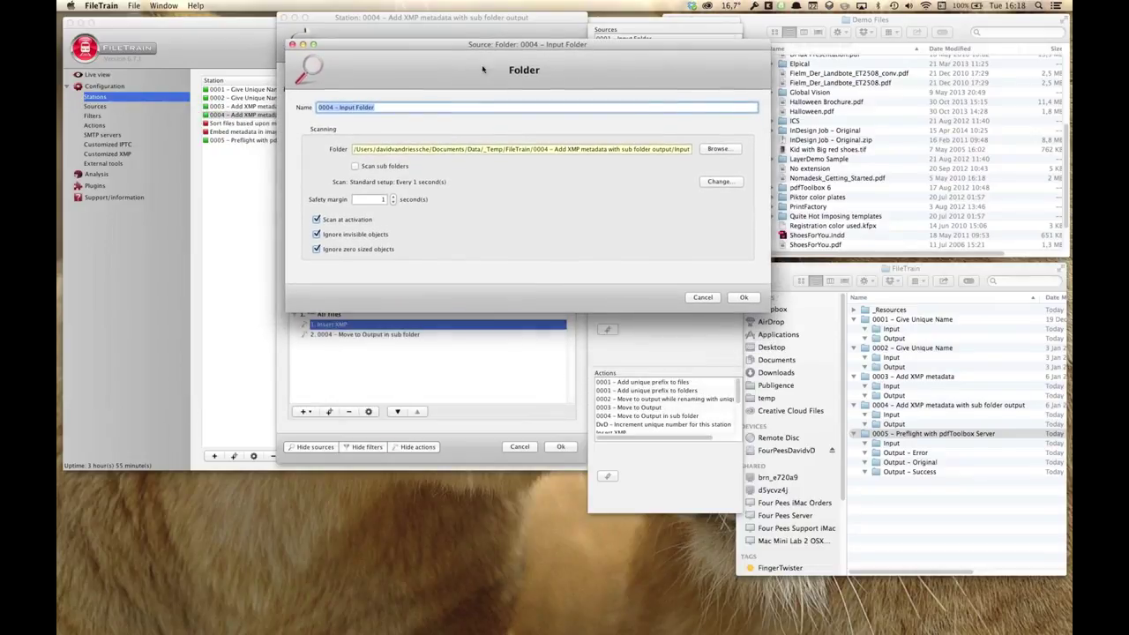
pyautogui.moveTo(395, 109); pyautogui.dragTo(296, 106)
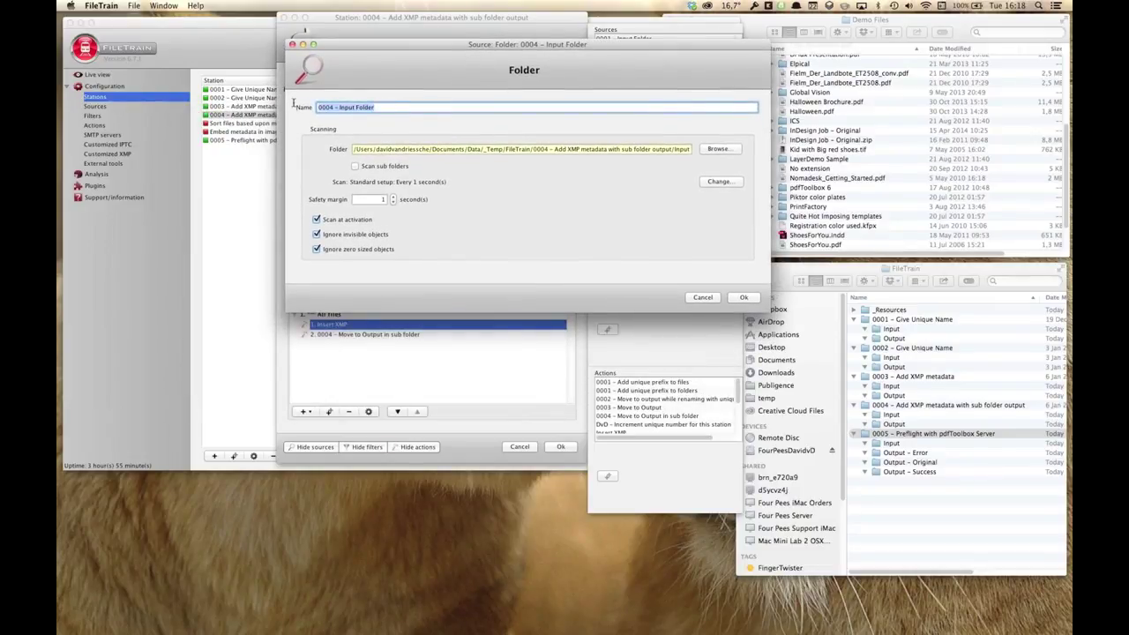
pyautogui.click(437, 152)
pyautogui.moveTo(464, 150); pyautogui.dragTo(708, 149)
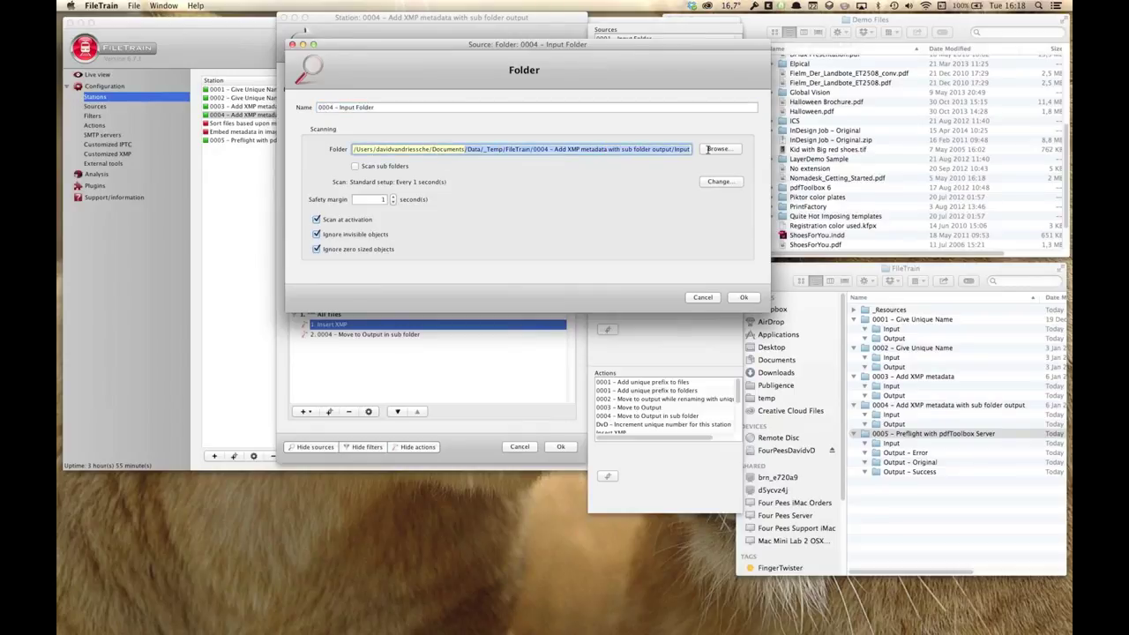
pyautogui.click(680, 149)
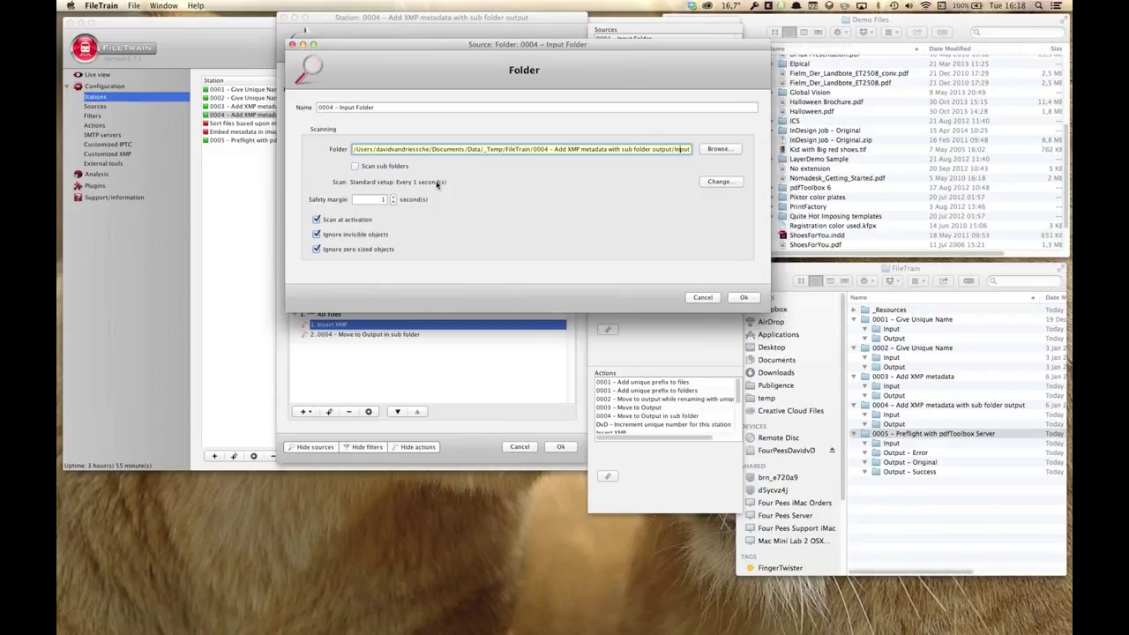
pyautogui.click(718, 181)
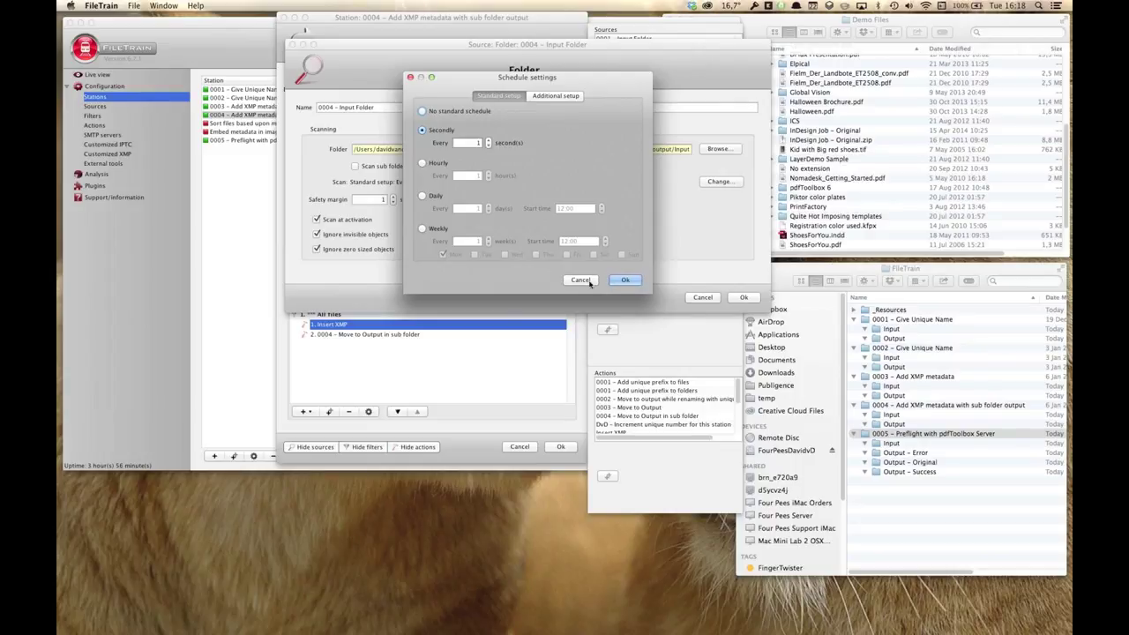
pyautogui.click(588, 281)
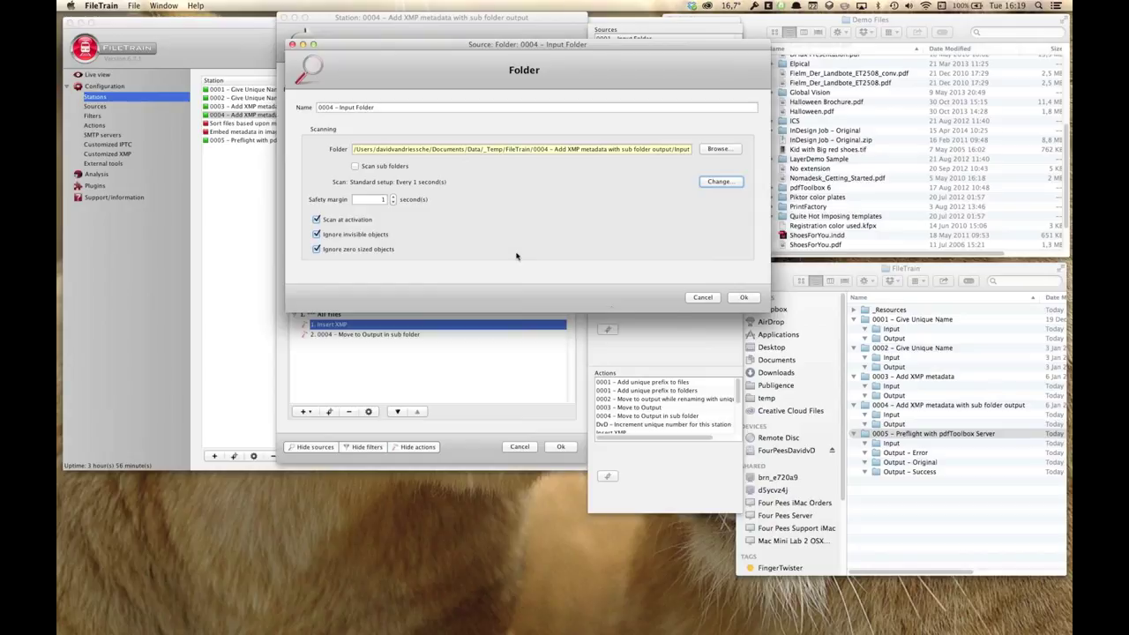
pyautogui.click(708, 300)
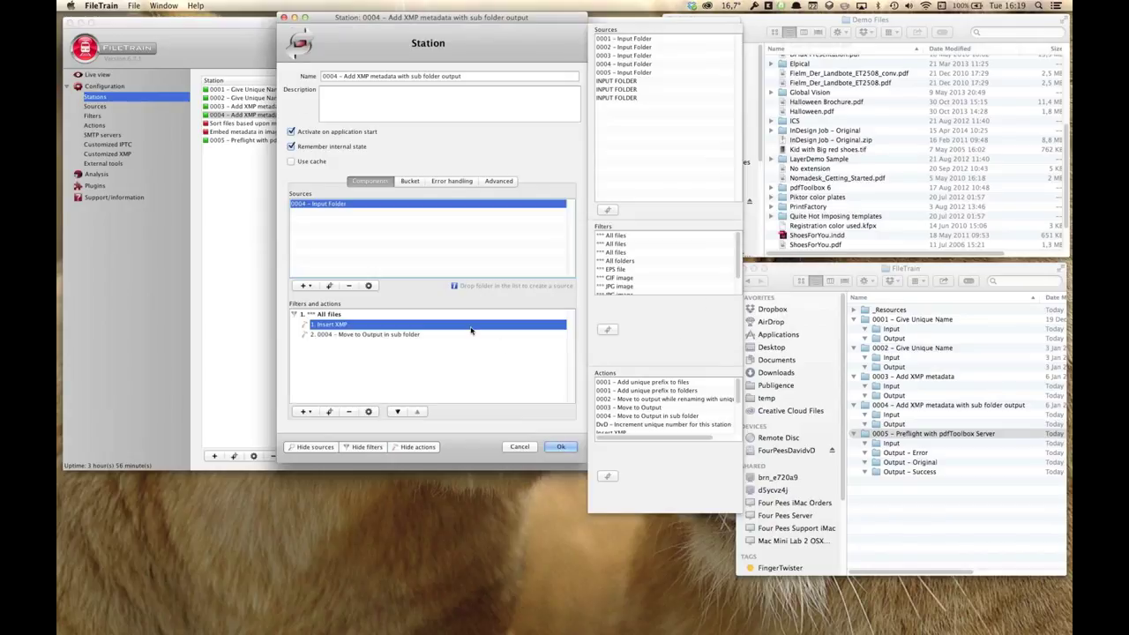
# Step: Check the source types that can be added to the station and view a new Timer source's settings without keeping it
pyautogui.click(311, 285)
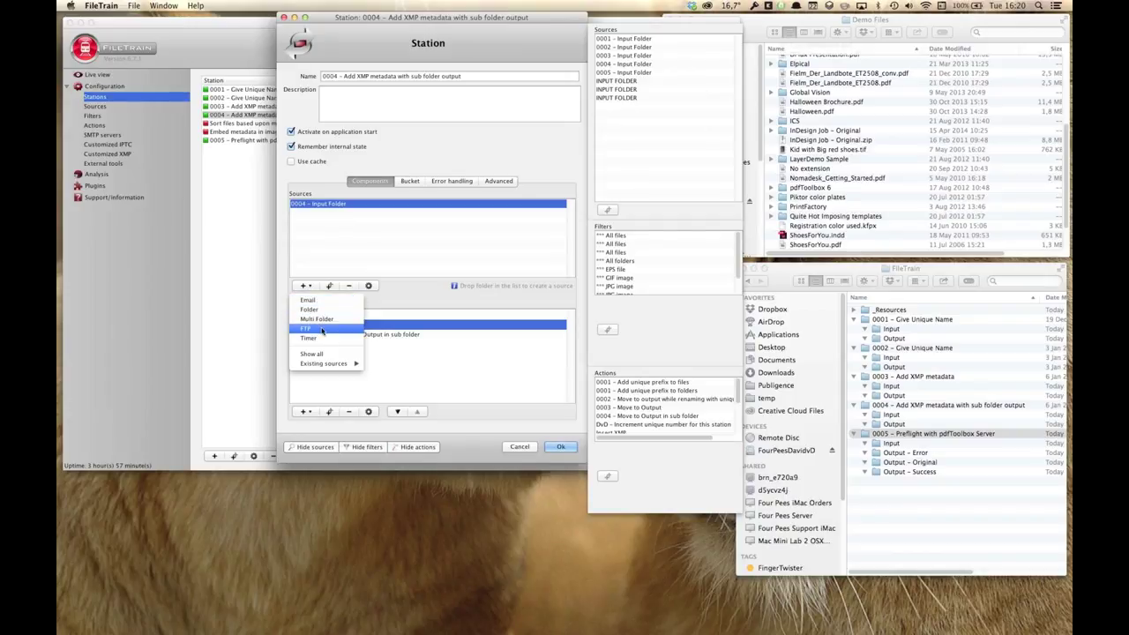
pyautogui.click(322, 331)
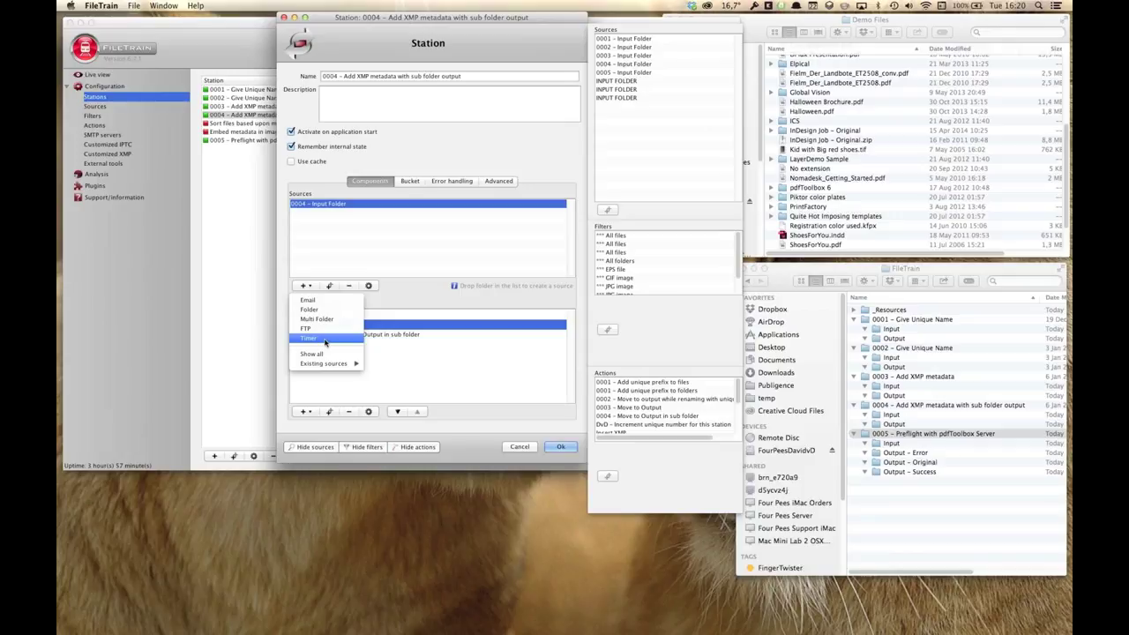
pyautogui.click(325, 340)
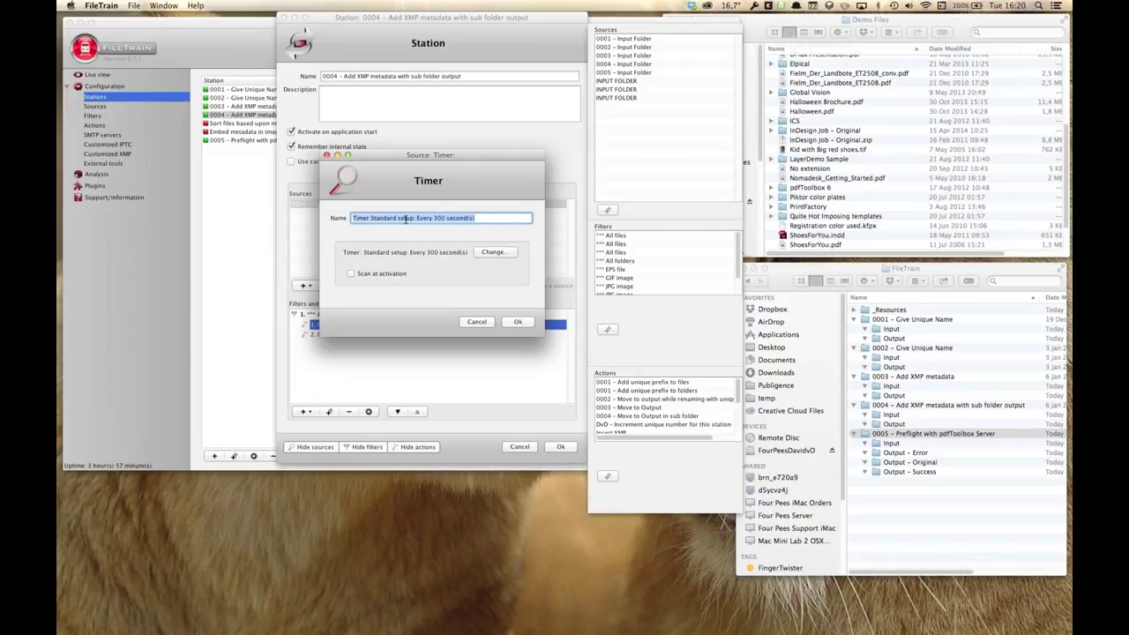
pyautogui.click(470, 322)
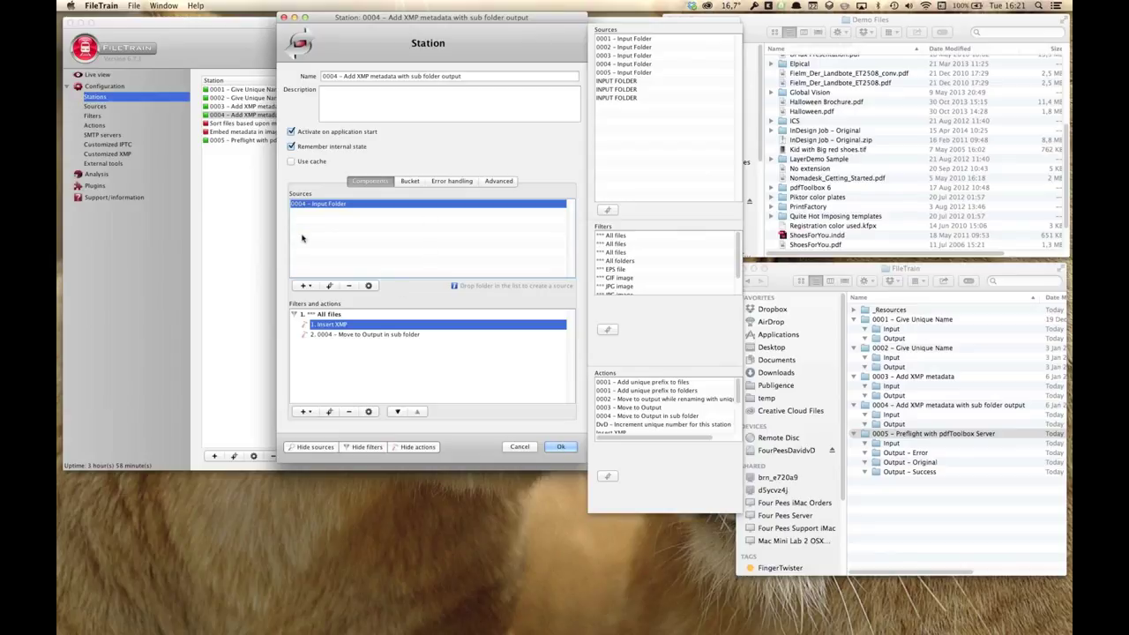
# Step: Check the filter types that can be added to the station and look through a new File filter's restriction types
pyautogui.click(328, 315)
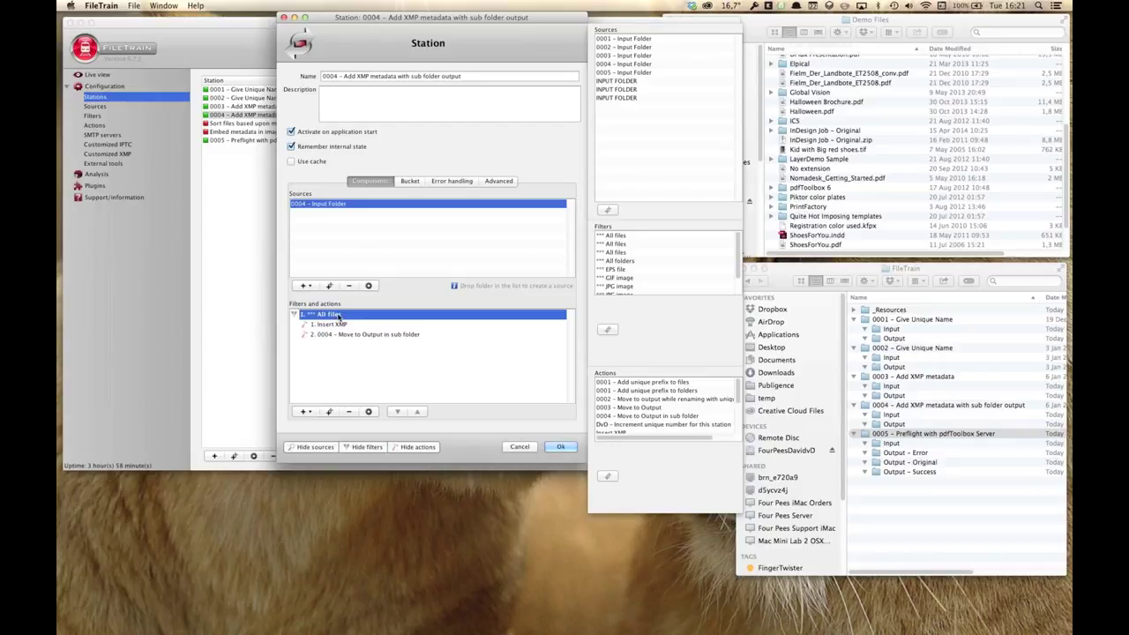
pyautogui.click(304, 412)
pyautogui.moveTo(310, 427)
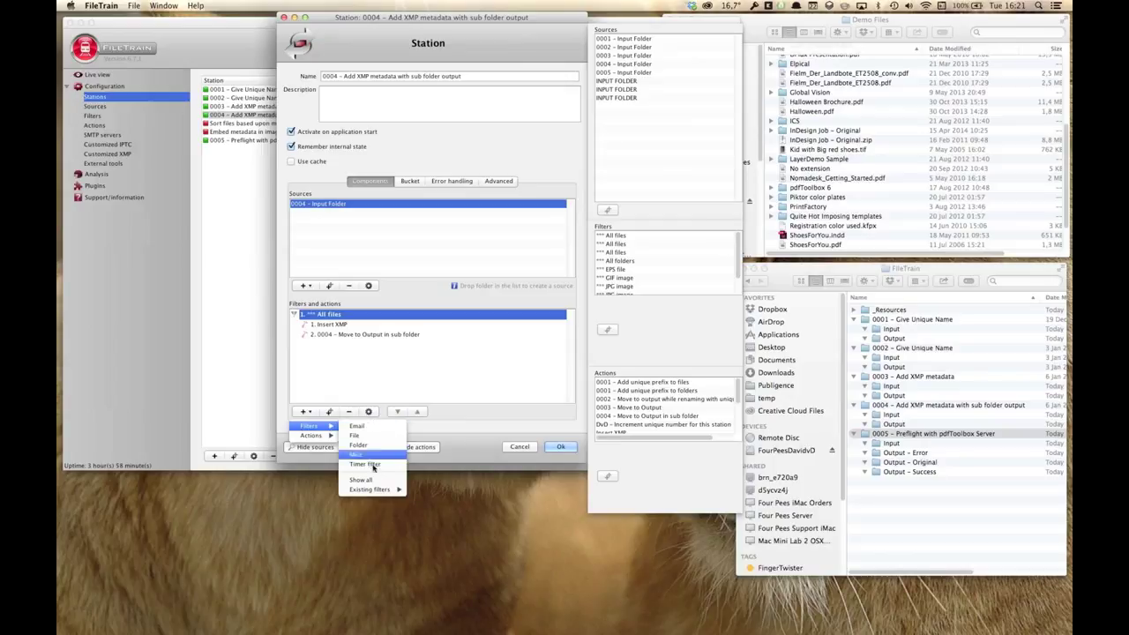
pyautogui.click(370, 438)
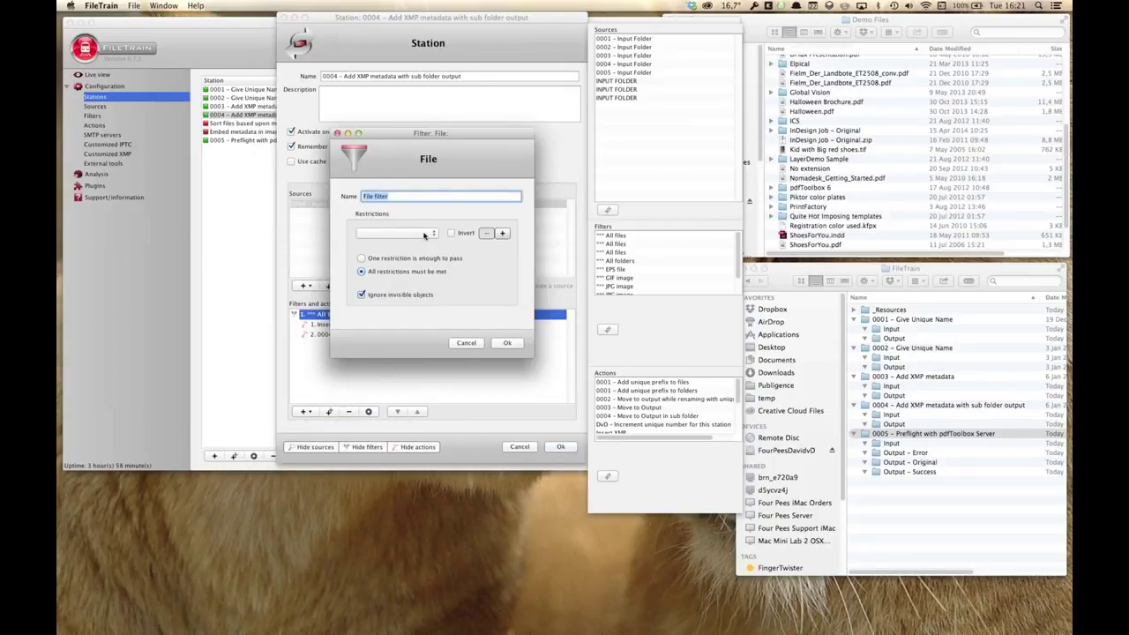
pyautogui.click(425, 234)
pyautogui.scroll(-5, 434, 249)
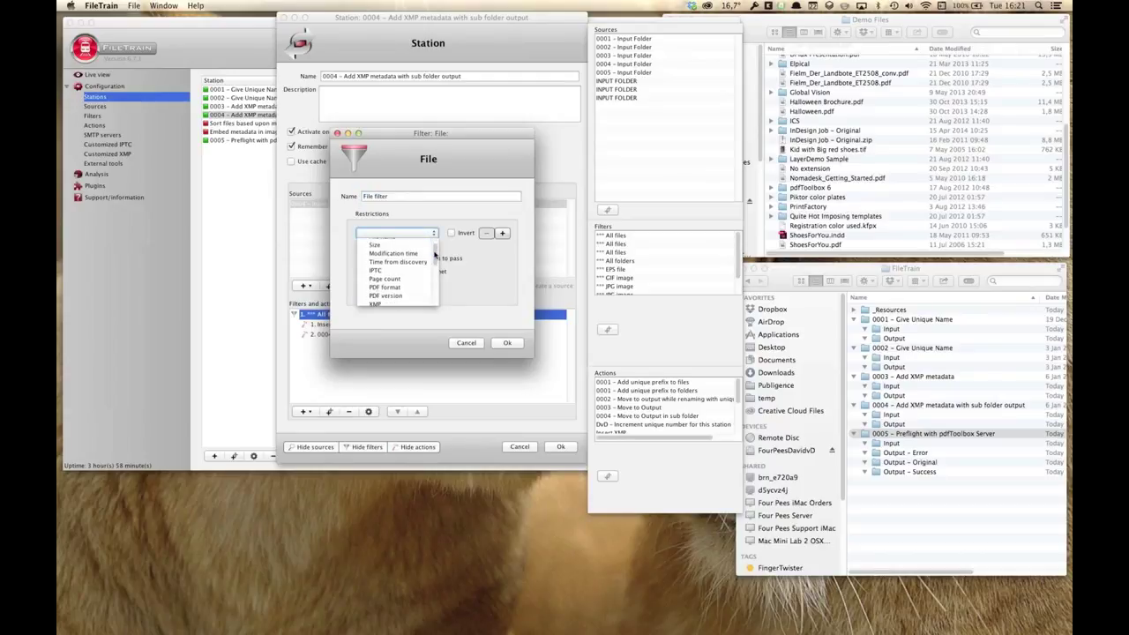
pyautogui.scroll(5, 438, 262)
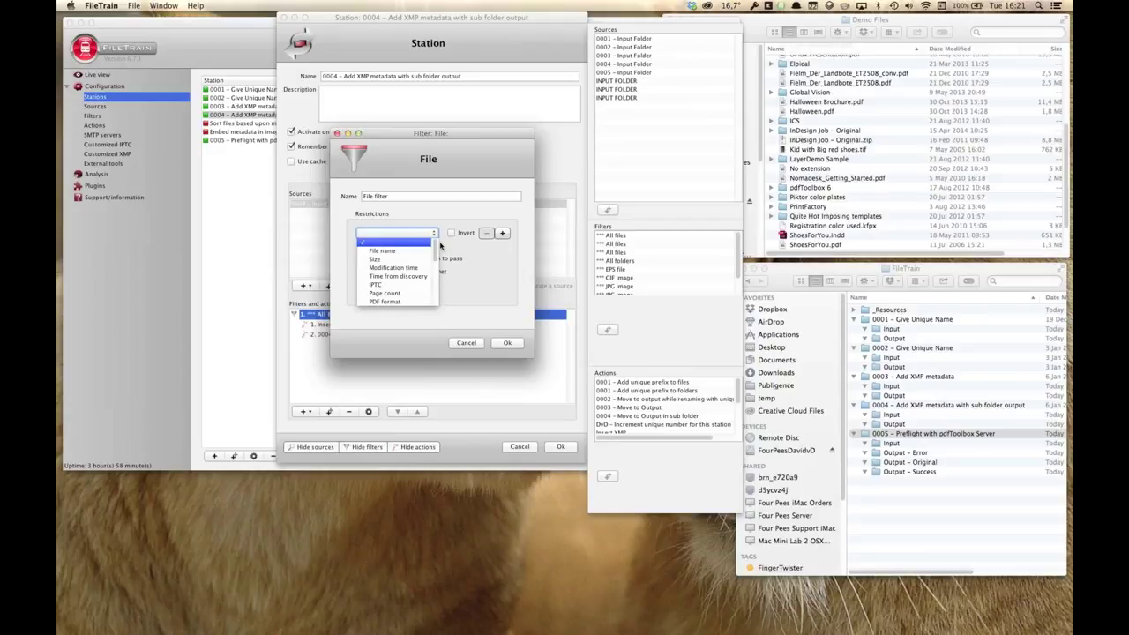
# Step: Try File name and Size as the new File filter's restriction, view further restriction types, and discard the filter
pyautogui.click(404, 250)
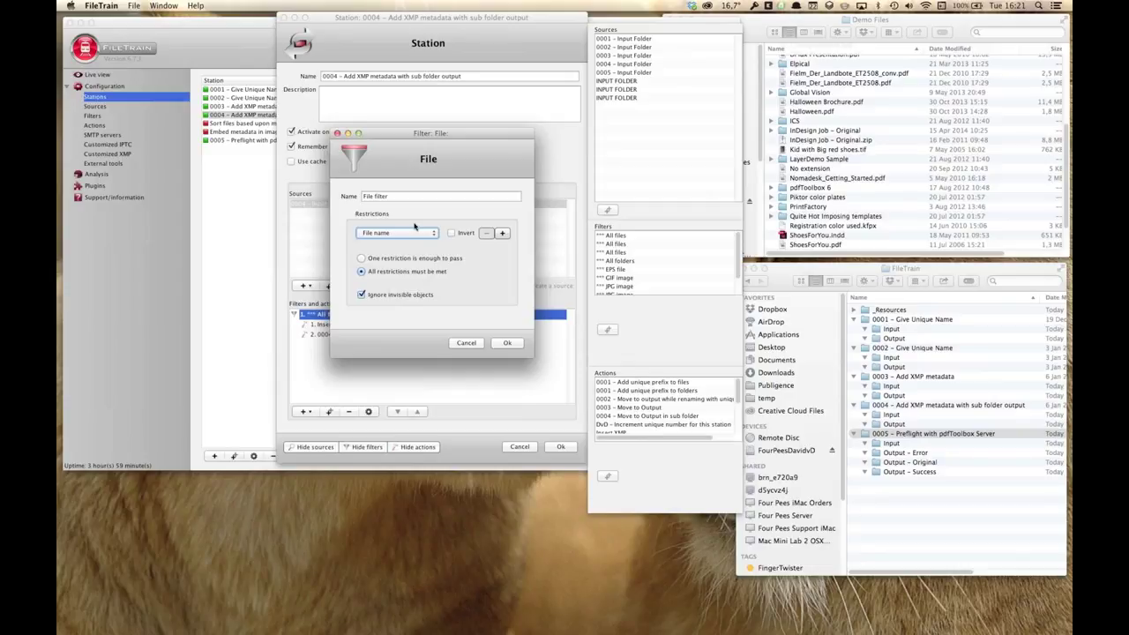
pyautogui.click(408, 234)
pyautogui.click(404, 261)
pyautogui.click(383, 234)
pyautogui.scroll(-5, 423, 264)
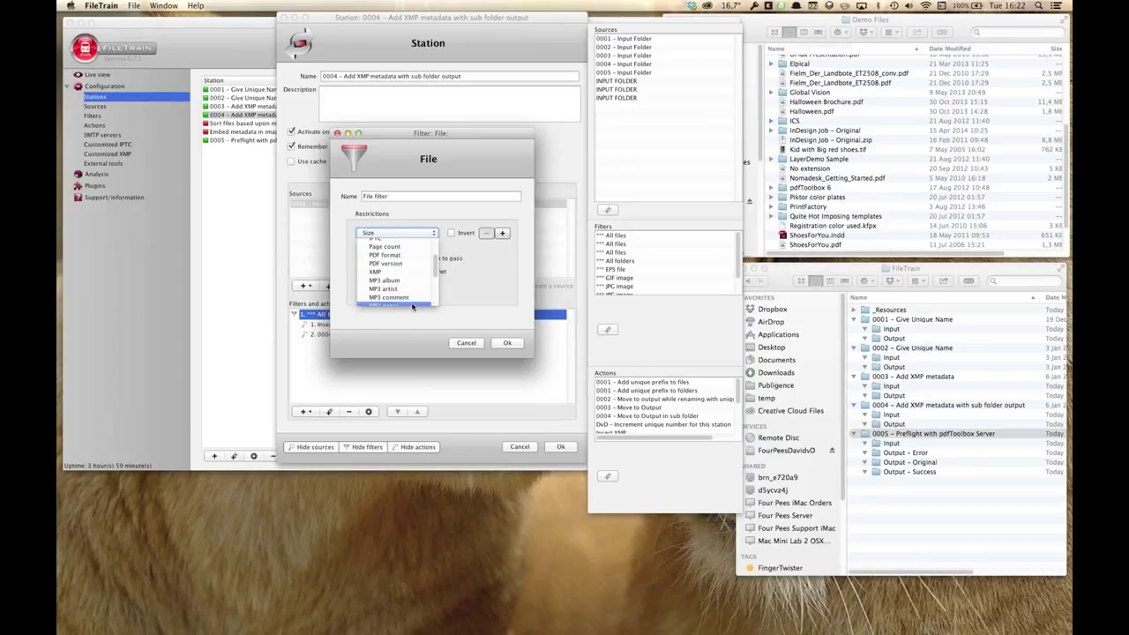
pyautogui.click(471, 257)
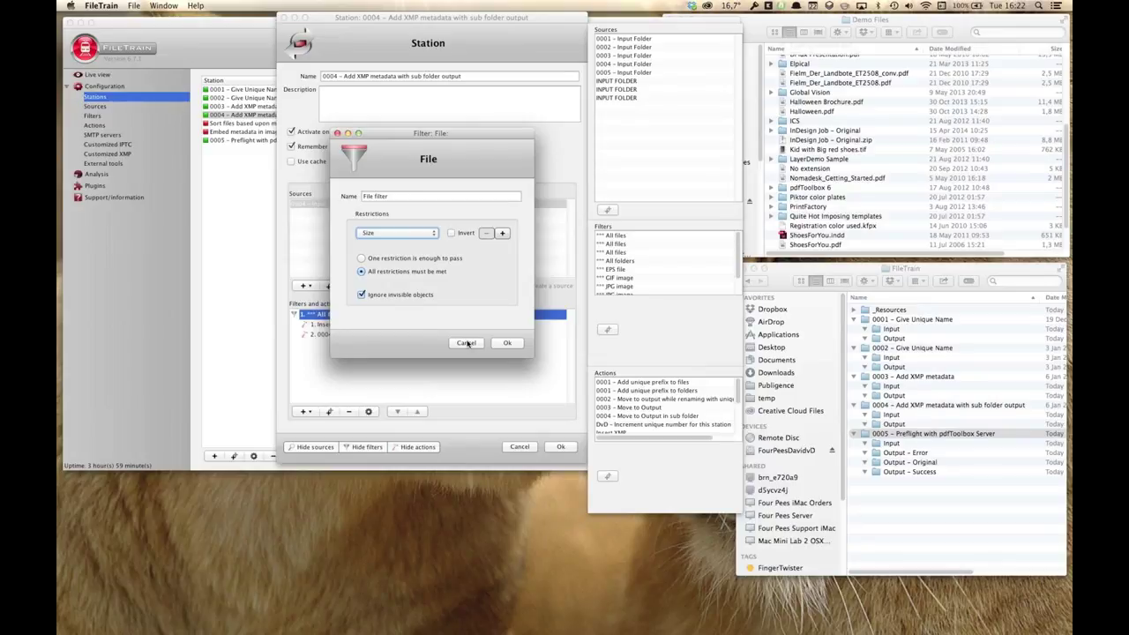
pyautogui.click(467, 343)
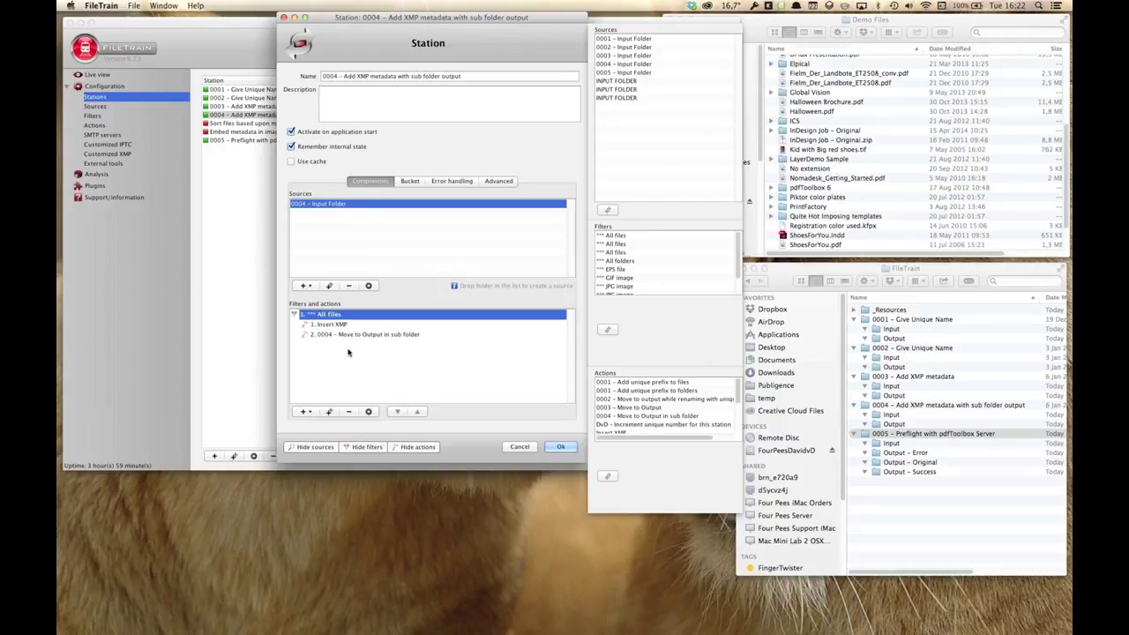
# Step: Add the existing EPS file filter to the station after the All files filter and its two actions
pyautogui.click(340, 325)
pyautogui.press('Down')
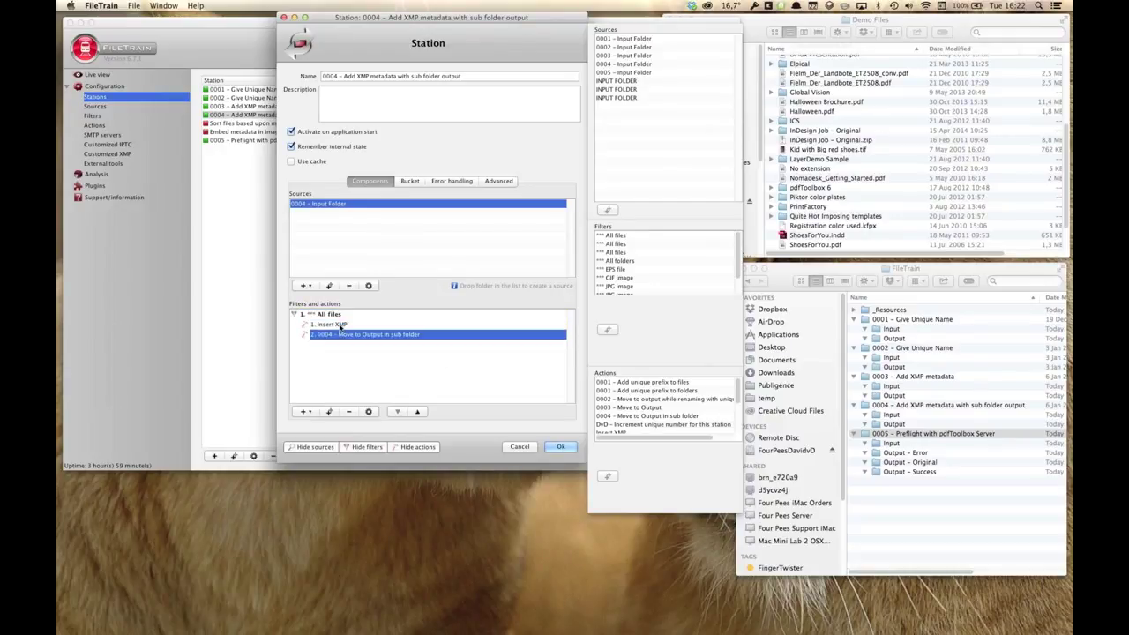
pyautogui.click(304, 412)
pyautogui.moveTo(314, 427)
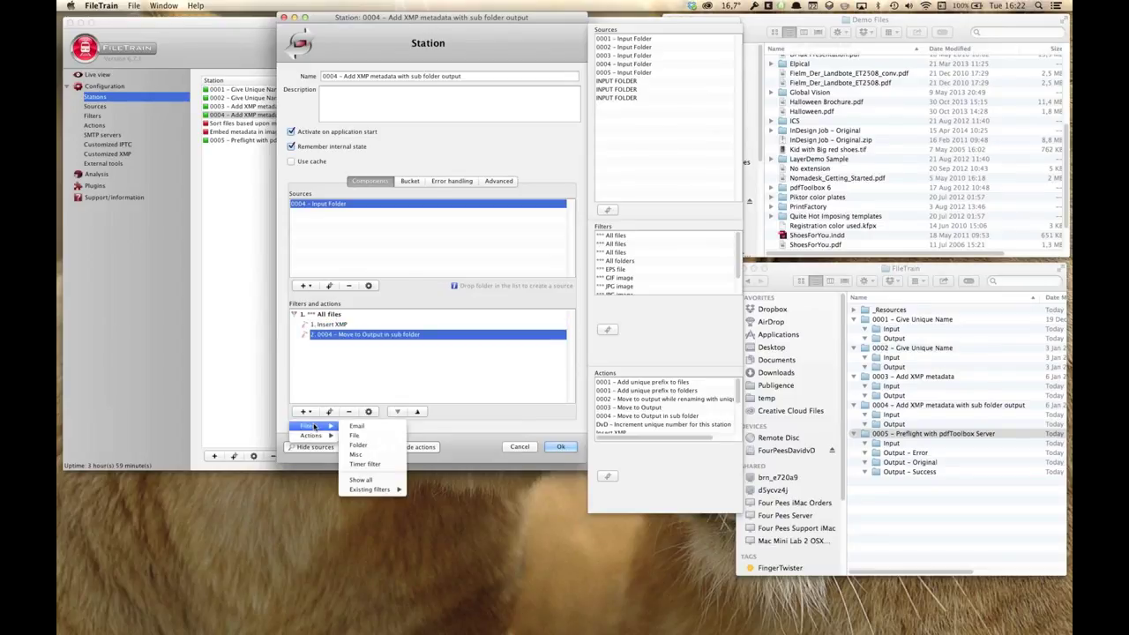
pyautogui.moveTo(392, 489)
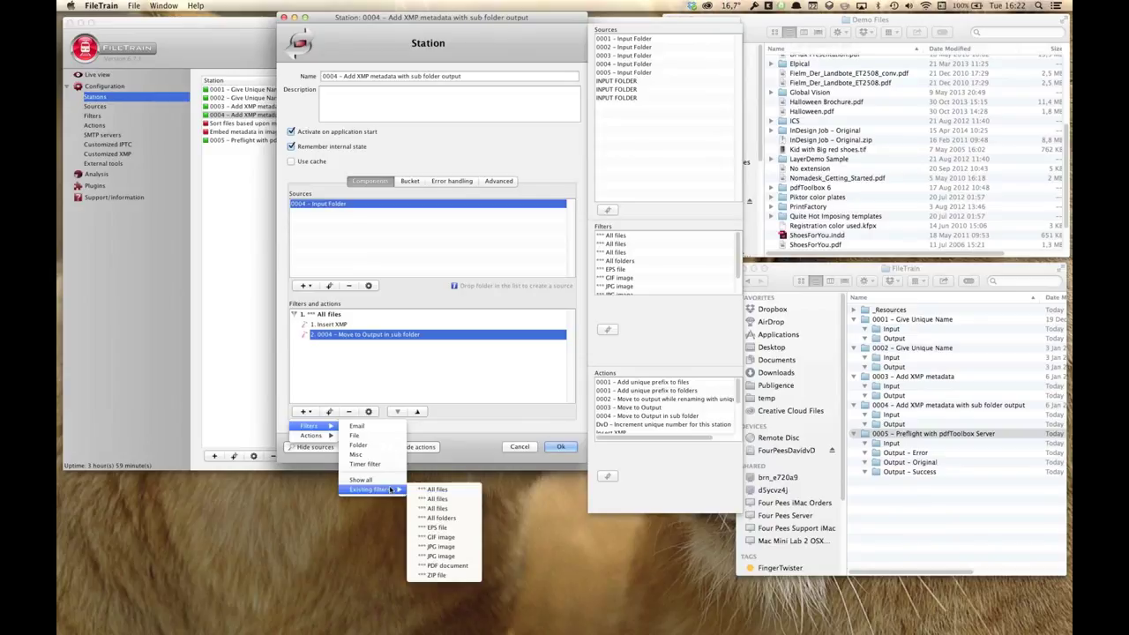
pyautogui.click(438, 527)
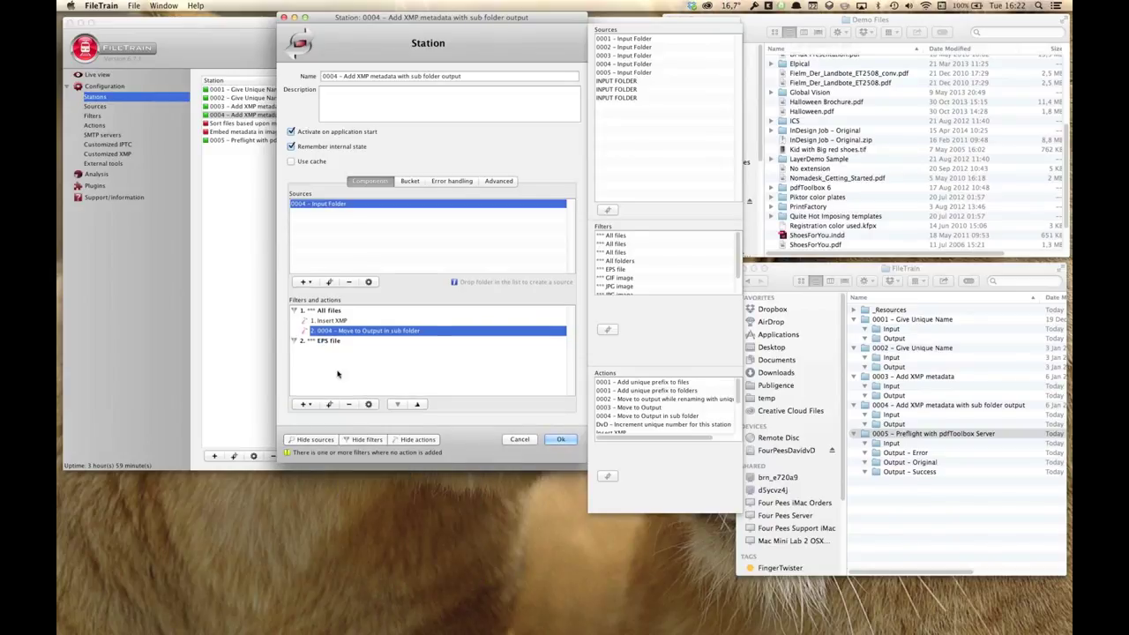
# Step: Inspect the All files filter's file name restriction and matching options, and close its settings
pyautogui.click(319, 341)
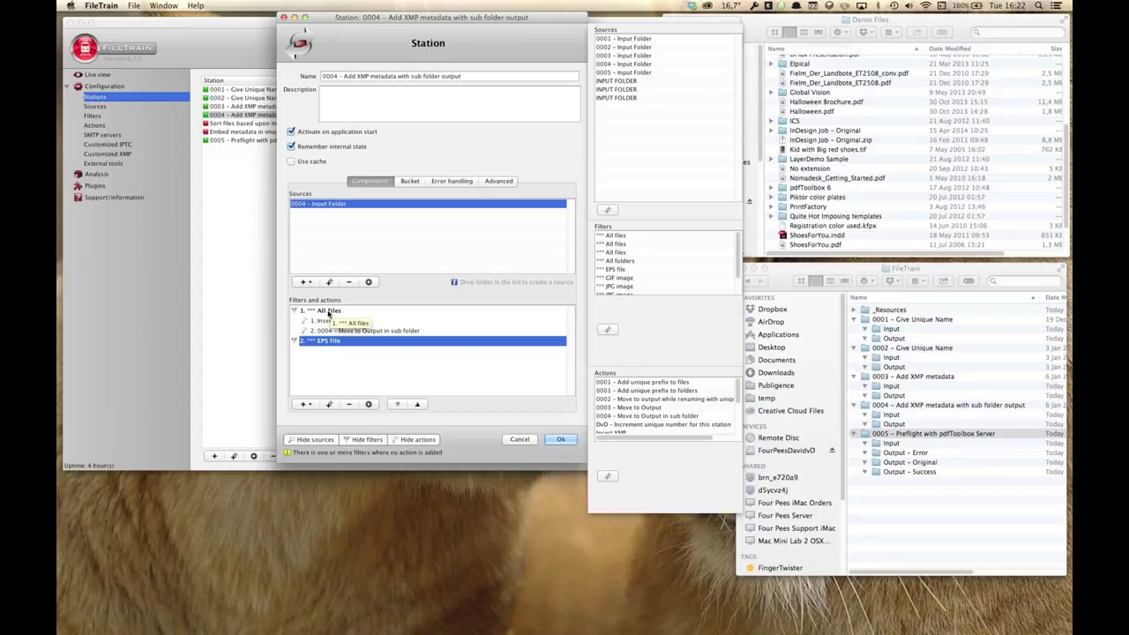
pyautogui.click(330, 313)
pyautogui.doubleClick(329, 313)
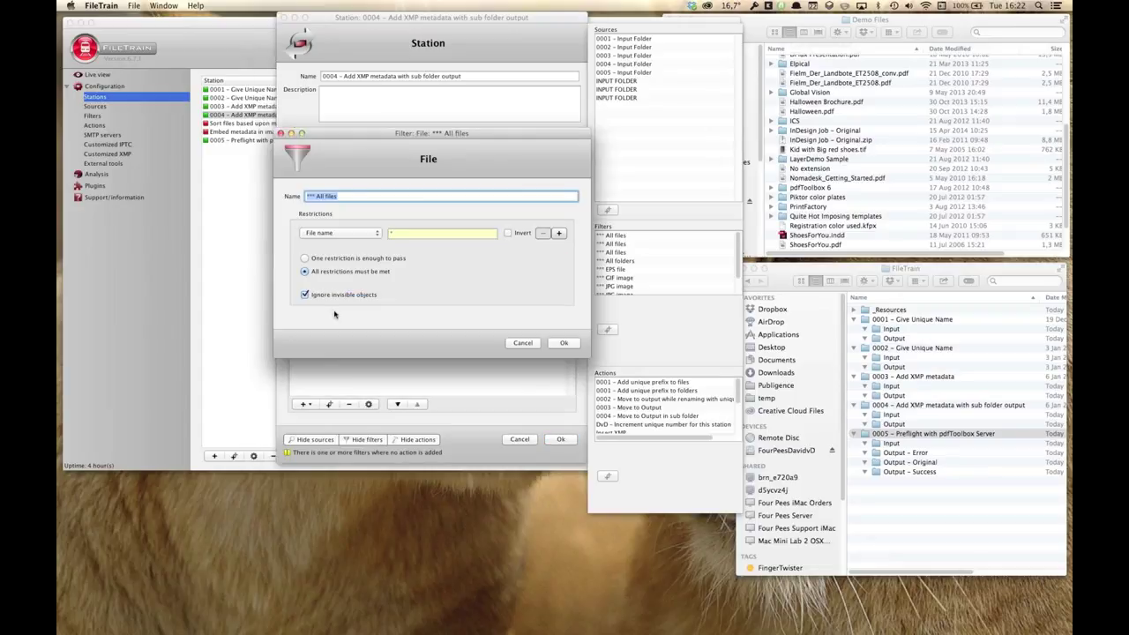
pyautogui.click(430, 230)
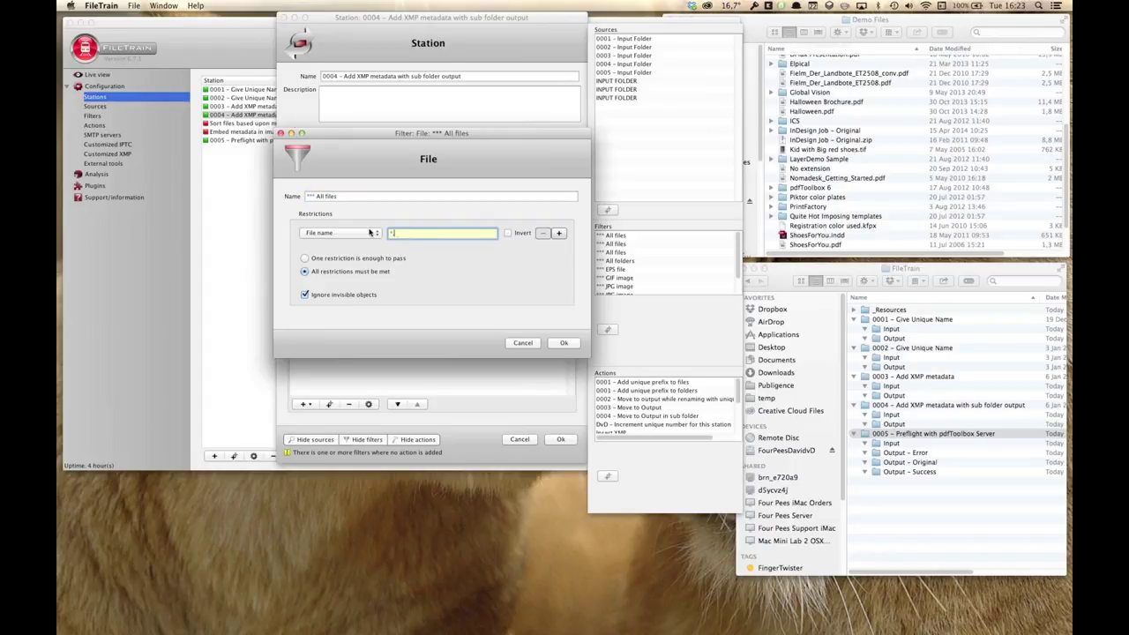
pyautogui.click(564, 342)
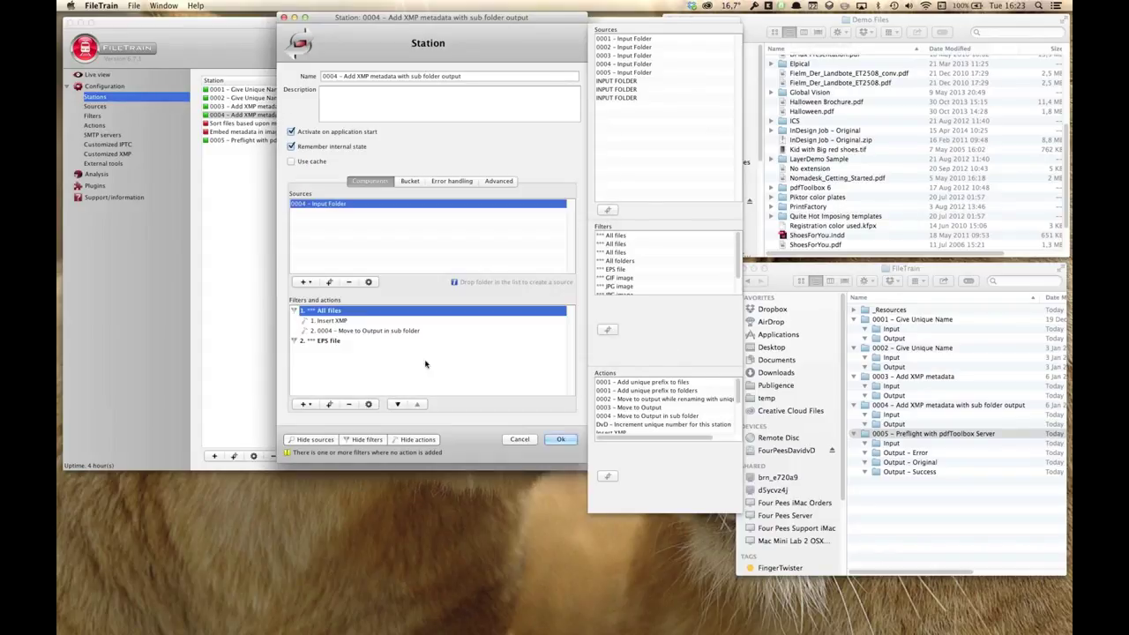
# Step: Compare the actions grouped under the All files filter with the EPS file filter below them
pyautogui.click(342, 321)
pyautogui.click(341, 332)
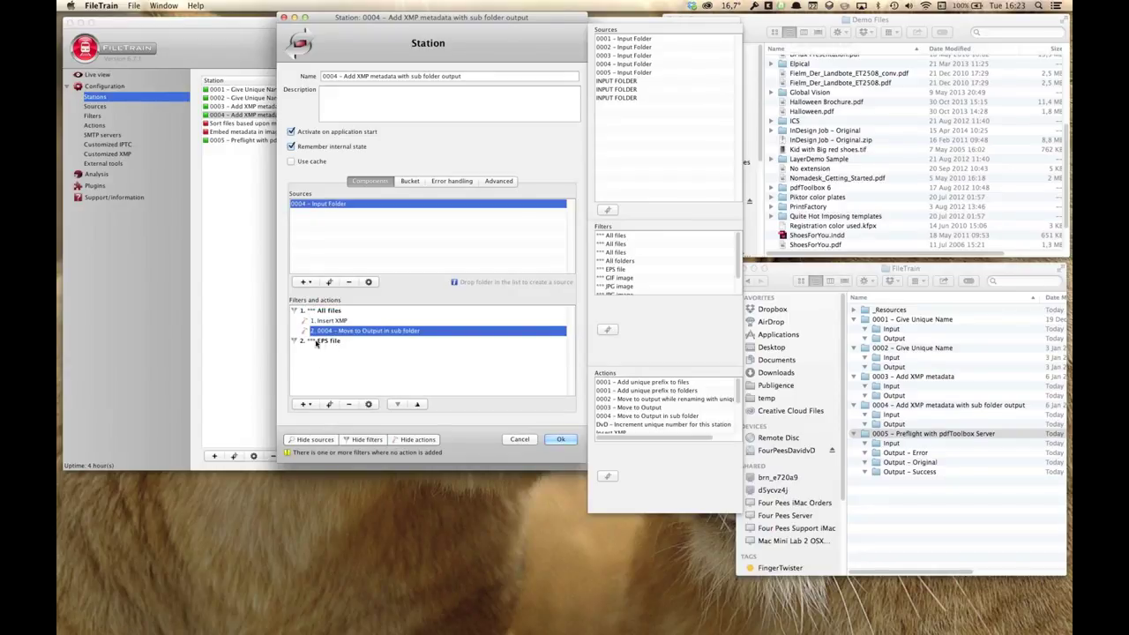
pyautogui.click(319, 343)
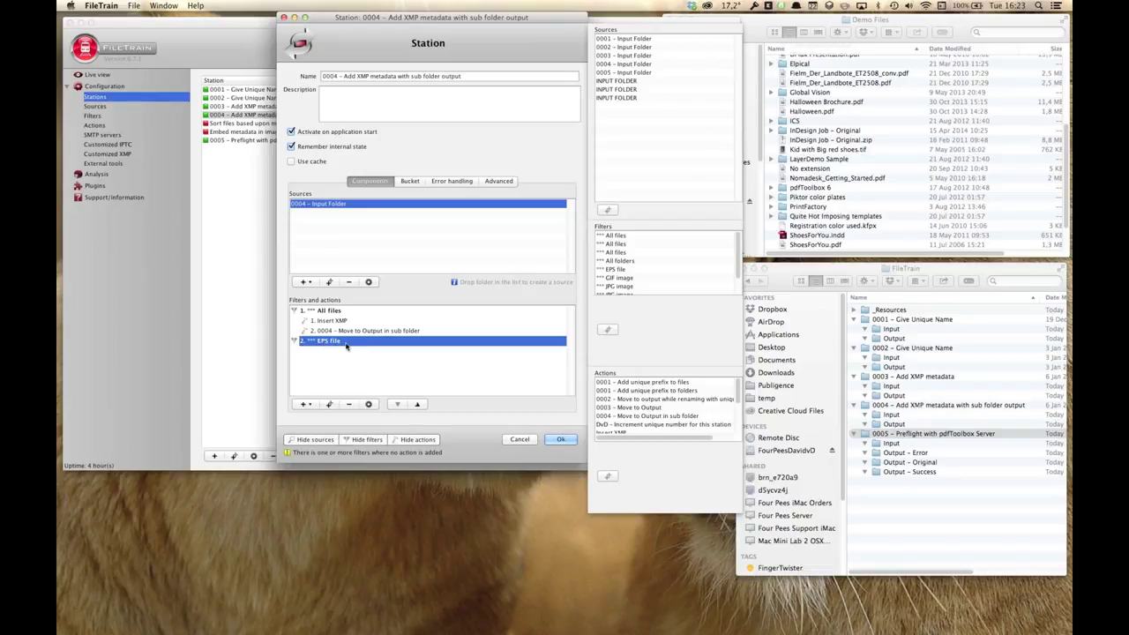
pyautogui.click(338, 312)
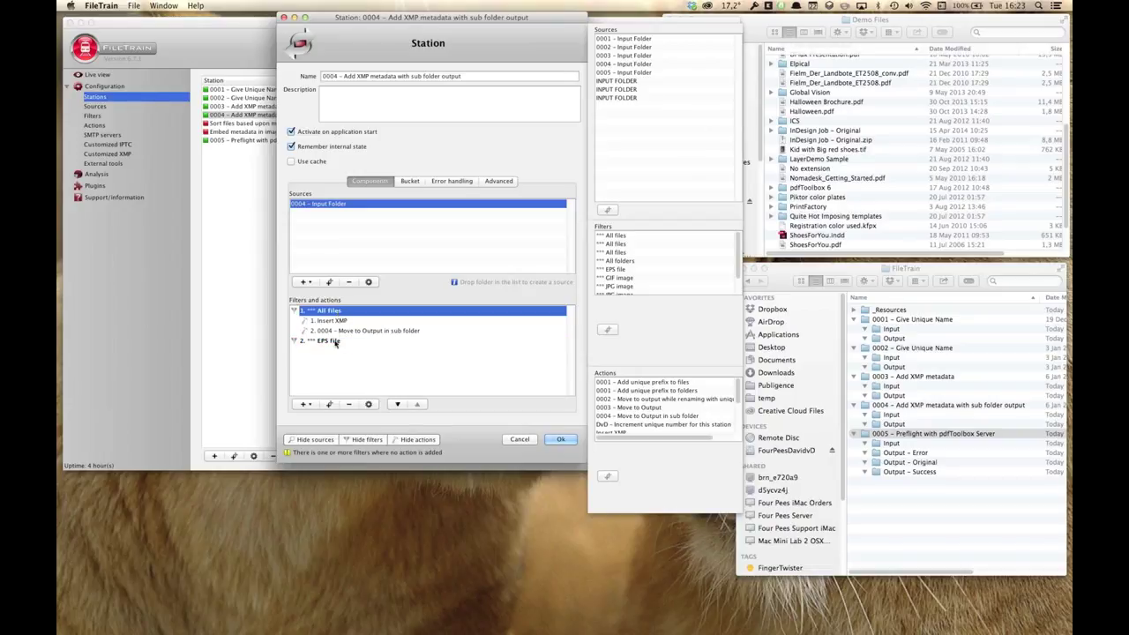
# Step: Inspect the Nickname and Publication metadata entries of the Insert XMP action, and close it without changes
pyautogui.click(337, 323)
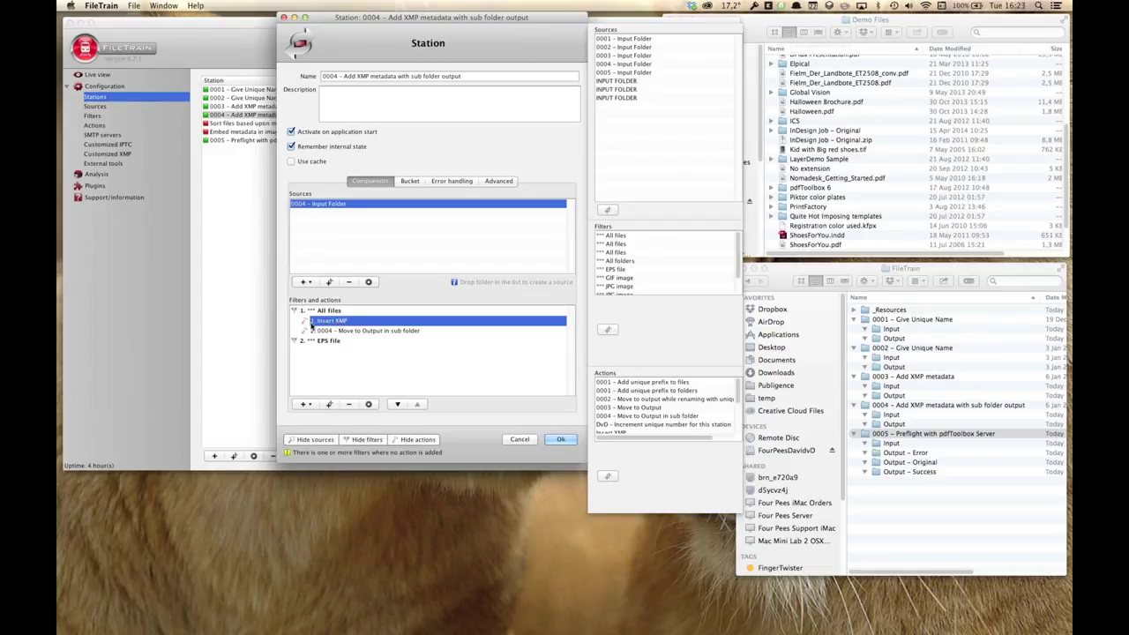
pyautogui.doubleClick(375, 318)
pyautogui.moveTo(603, 217); pyautogui.dragTo(526, 118)
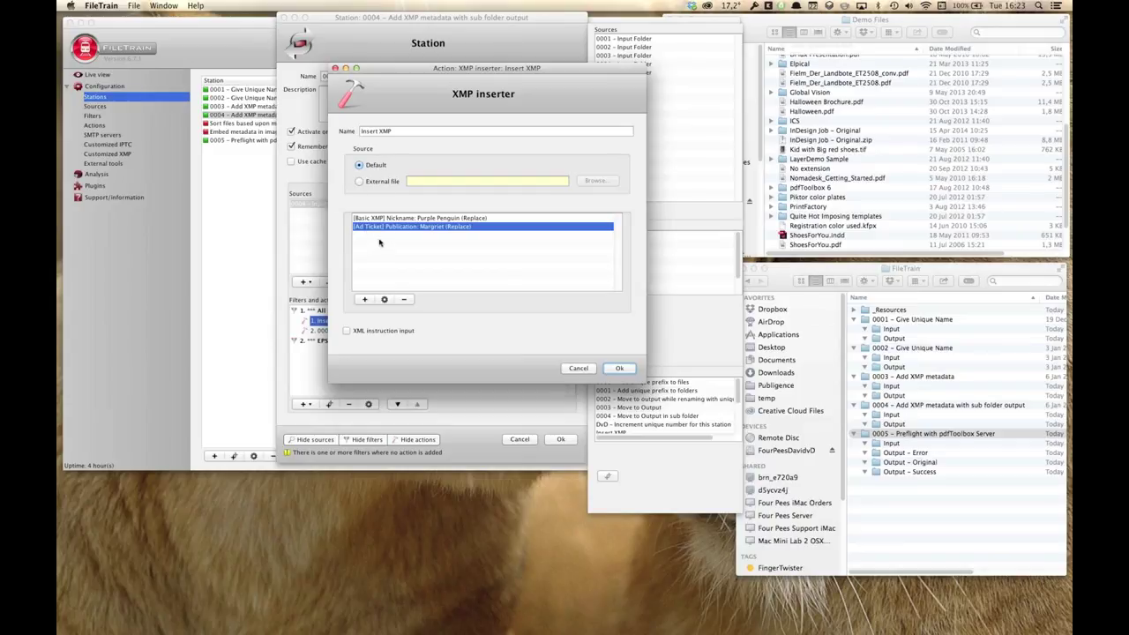
pyautogui.click(396, 217)
pyautogui.click(396, 226)
pyautogui.click(396, 218)
pyautogui.click(395, 227)
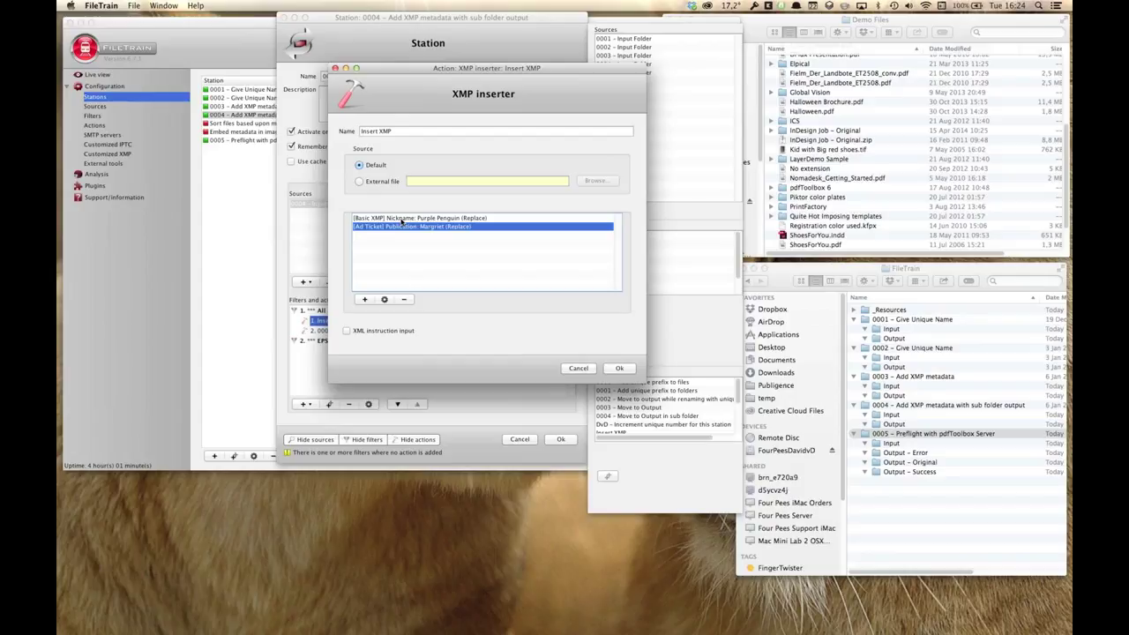
pyautogui.click(585, 371)
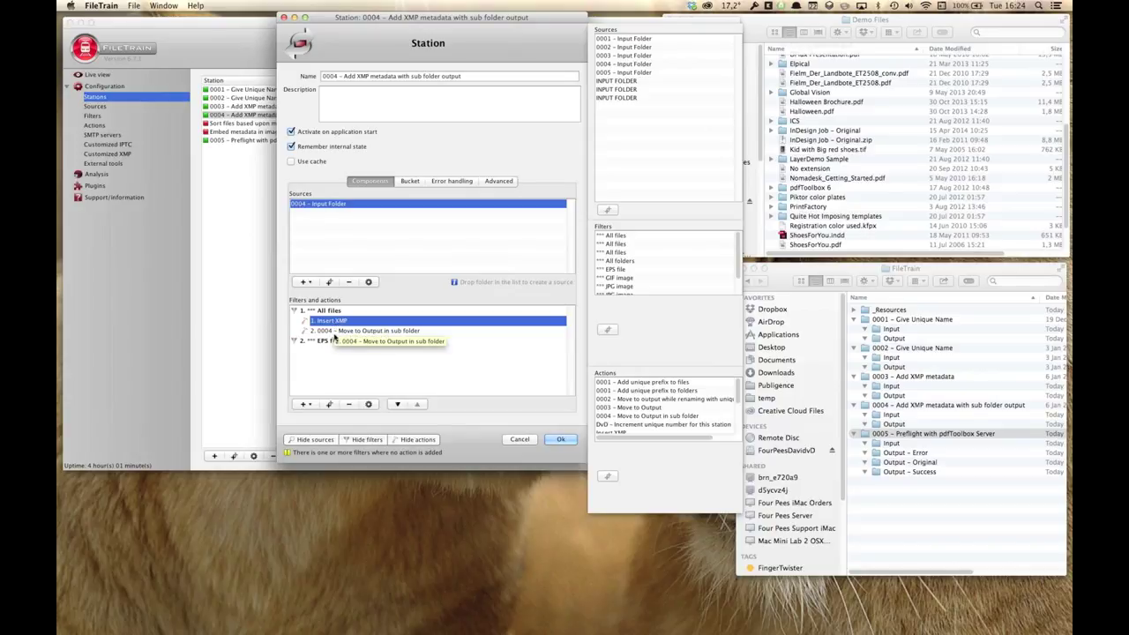
# Step: Inspect the root destination and routing of the 0004 move-to-output action, and close it without changes
pyautogui.click(324, 331)
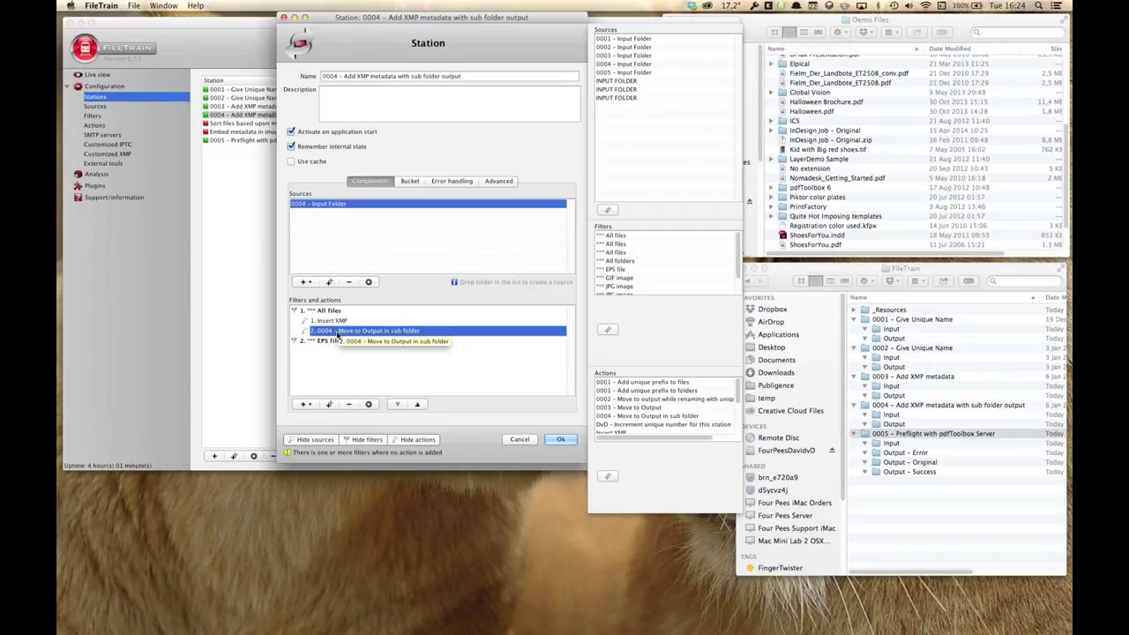
pyautogui.doubleClick(338, 333)
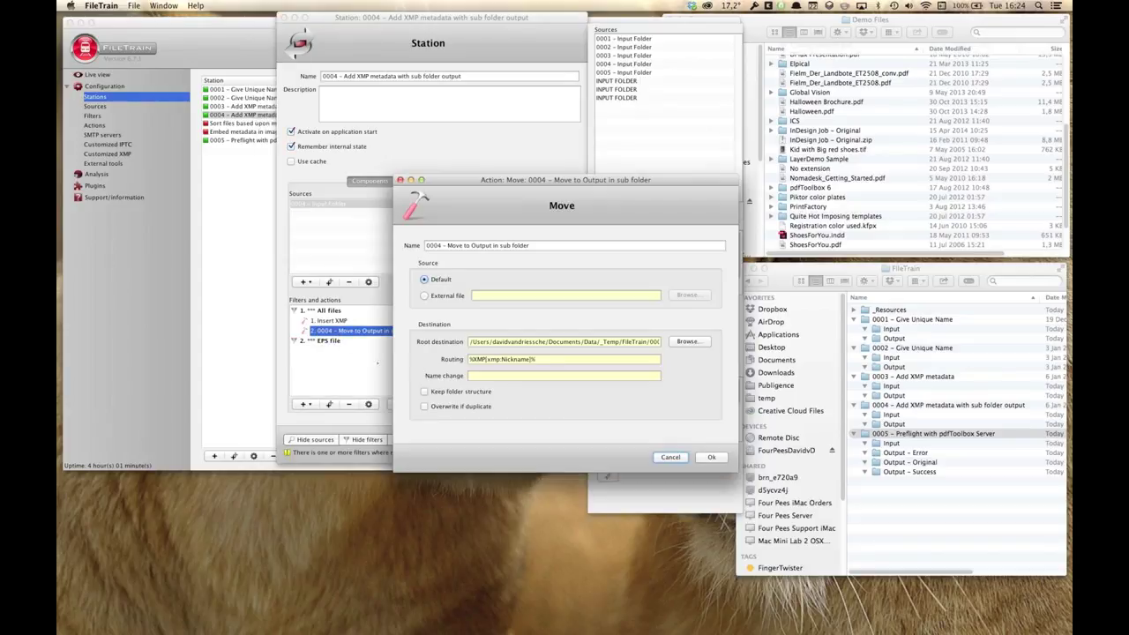
pyautogui.moveTo(501, 341); pyautogui.dragTo(704, 344)
pyautogui.doubleClick(656, 342)
pyautogui.moveTo(537, 360); pyautogui.dragTo(450, 366)
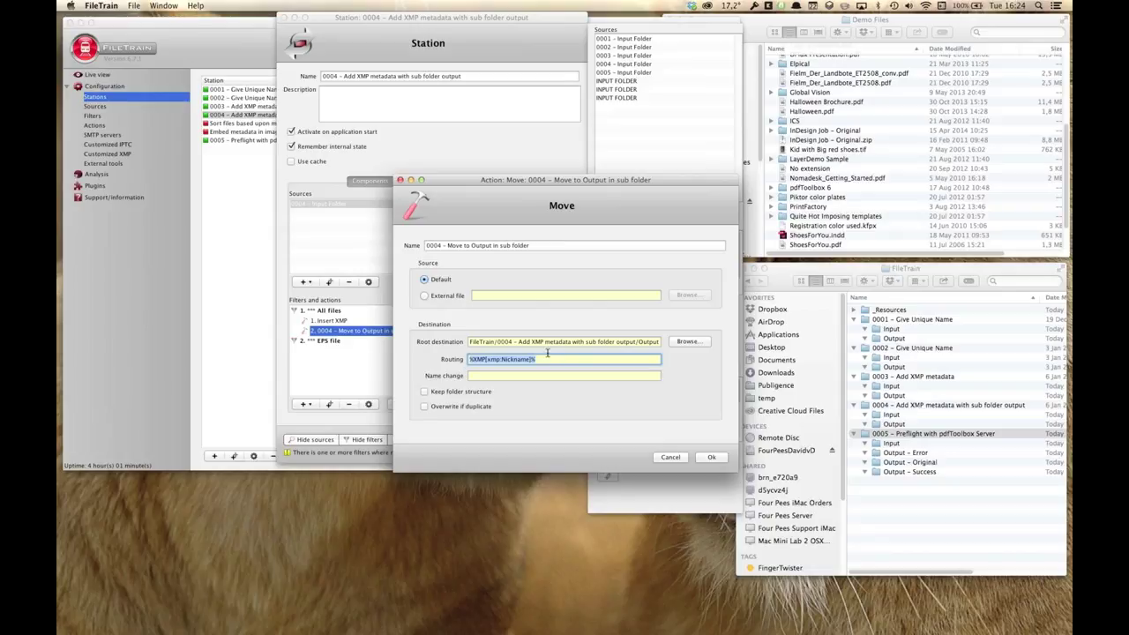
pyautogui.click(546, 357)
pyautogui.click(672, 457)
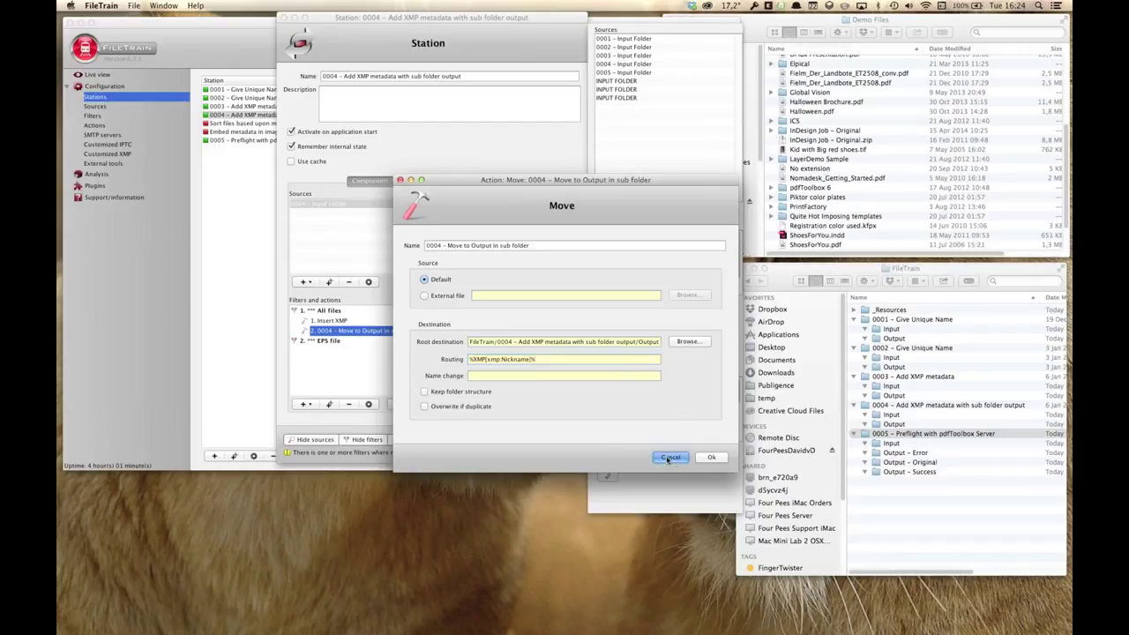
# Step: Review the order of the station's two actions and close the station editor without saving its changes
pyautogui.click(333, 322)
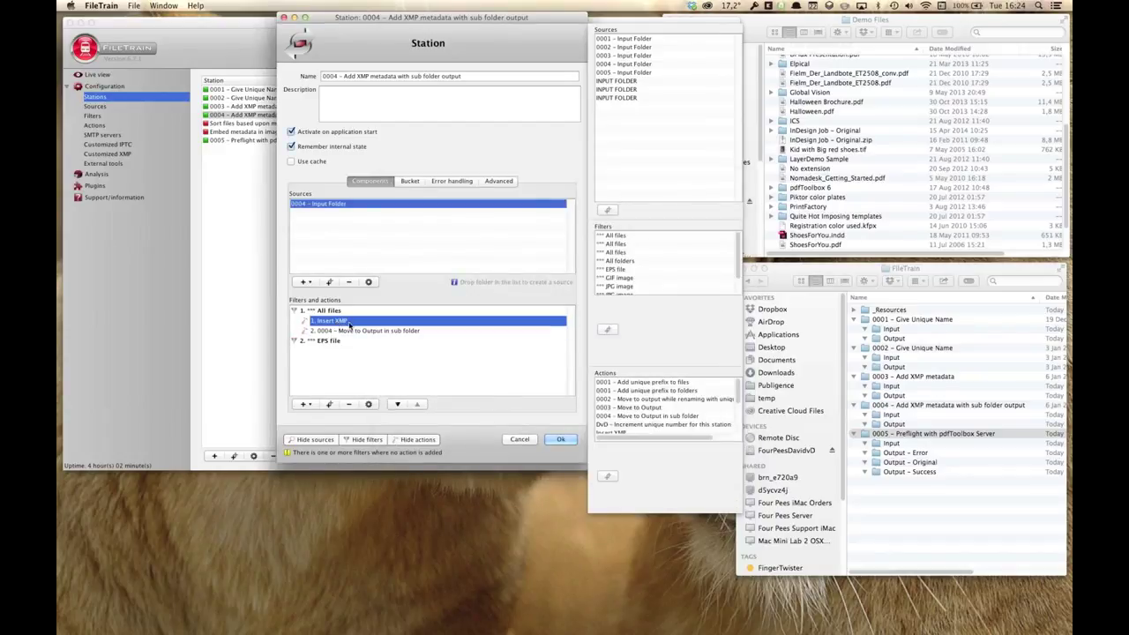
pyautogui.click(339, 332)
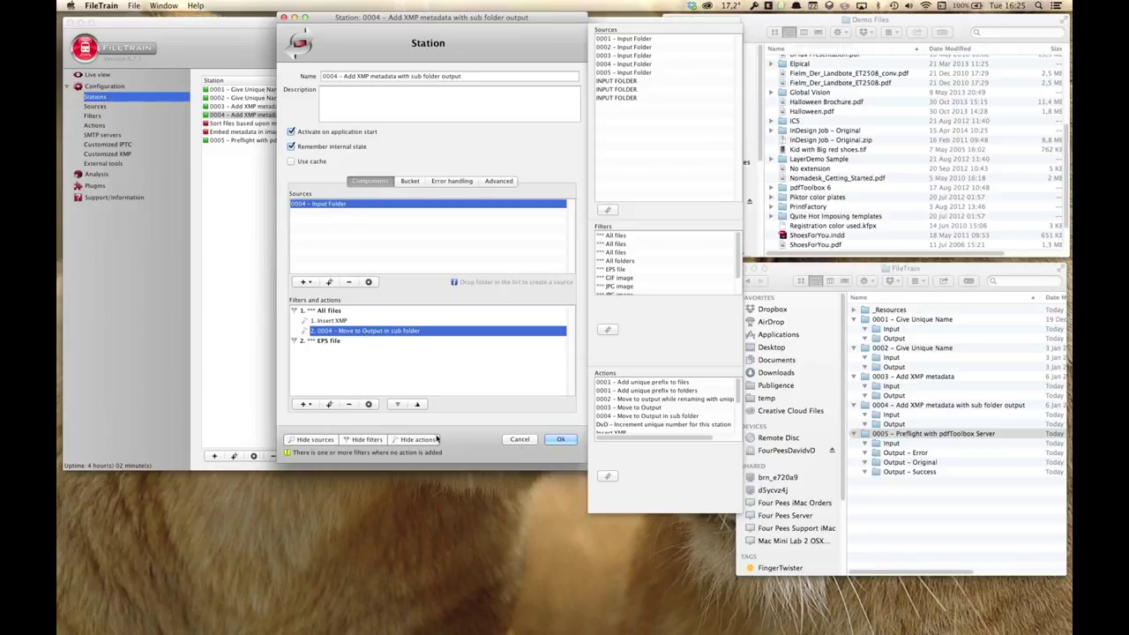
pyautogui.click(520, 439)
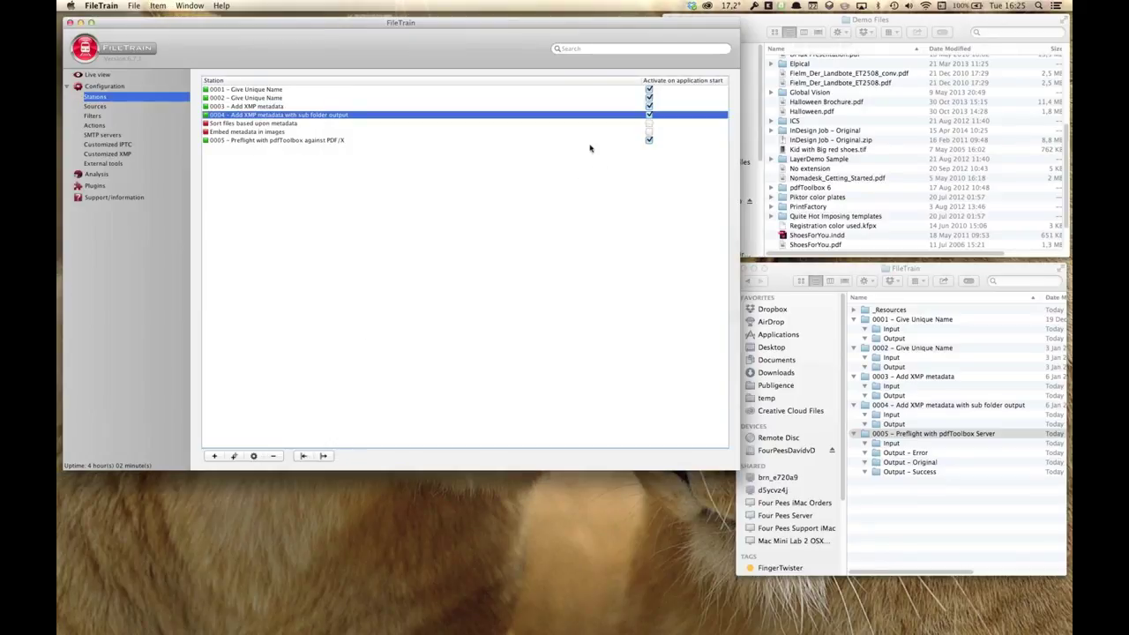
# Step: Show the live view, then in Finder copy creaX-spot-12704-Shoes.pdf from Demo Files into the 0004 station's Input folder
pyautogui.click(110, 76)
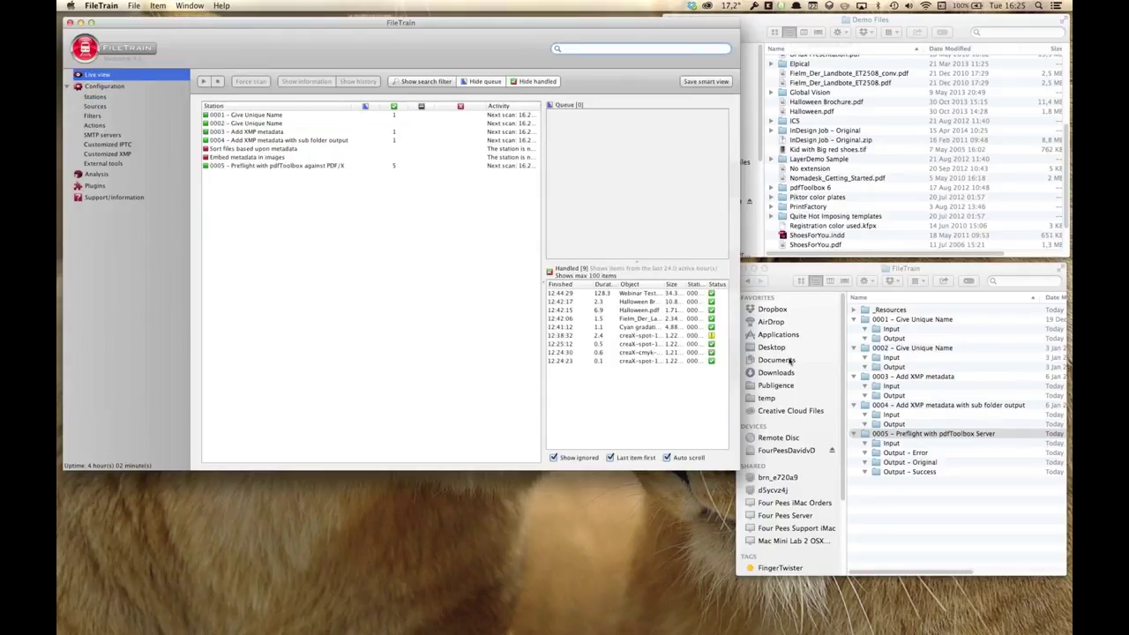
pyautogui.click(781, 274)
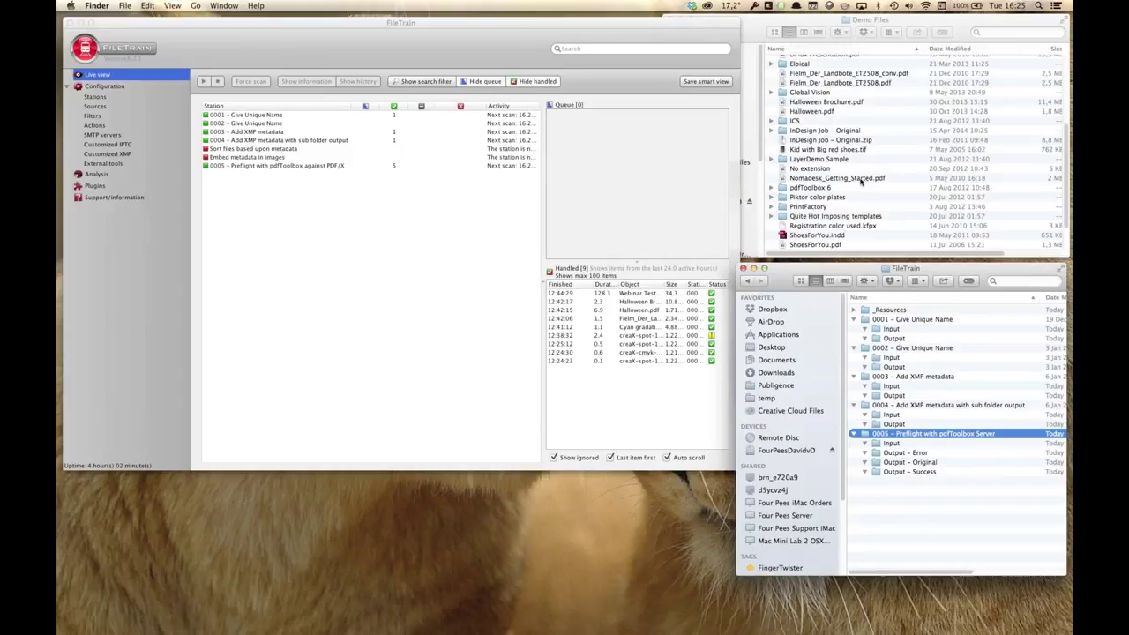
pyautogui.scroll(5, 878, 92)
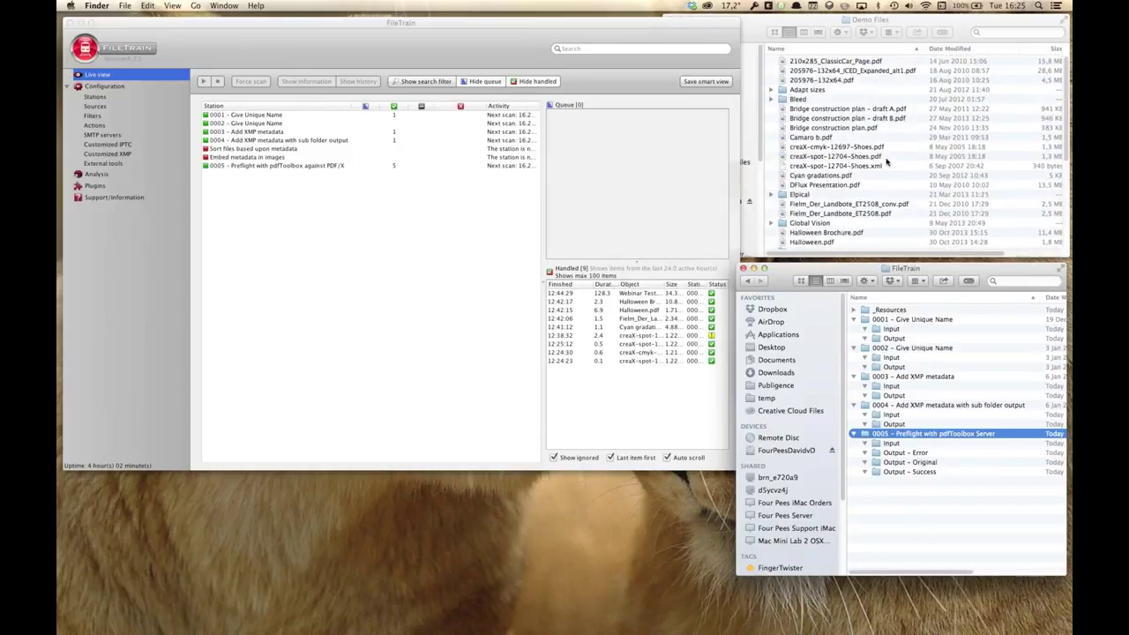
pyautogui.moveTo(873, 161); pyautogui.dragTo(904, 416)
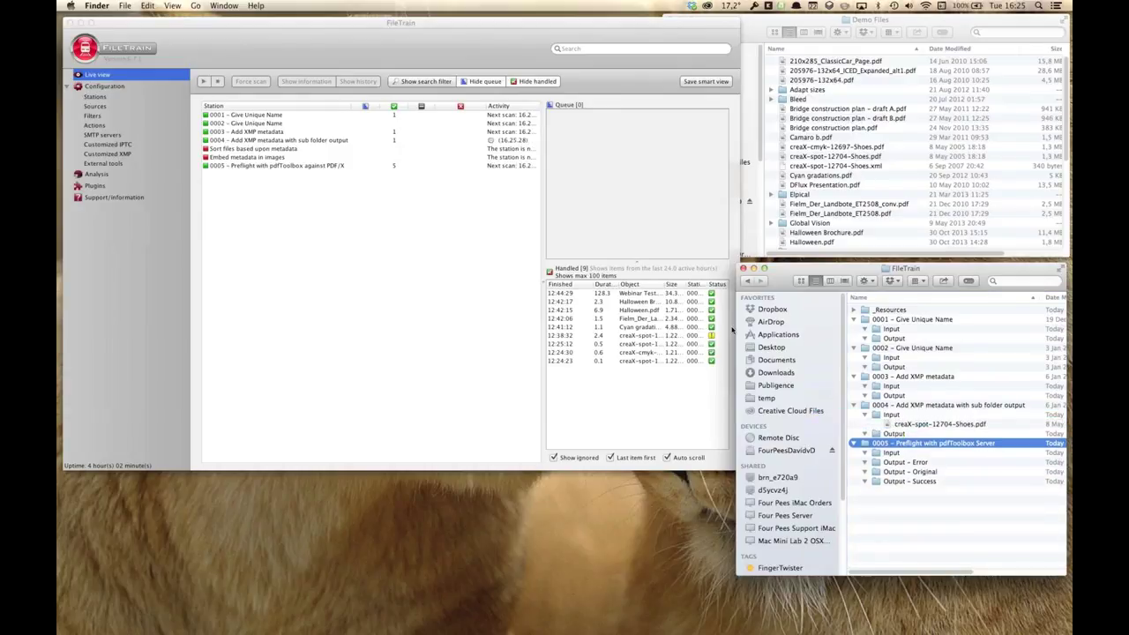
# Step: Check the 0004 station in the live view, then in Finder locate the processed creaX-spot-12704-Shoes.pdf inside its Output folder's Purple Penguin subfolder
pyautogui.click(270, 141)
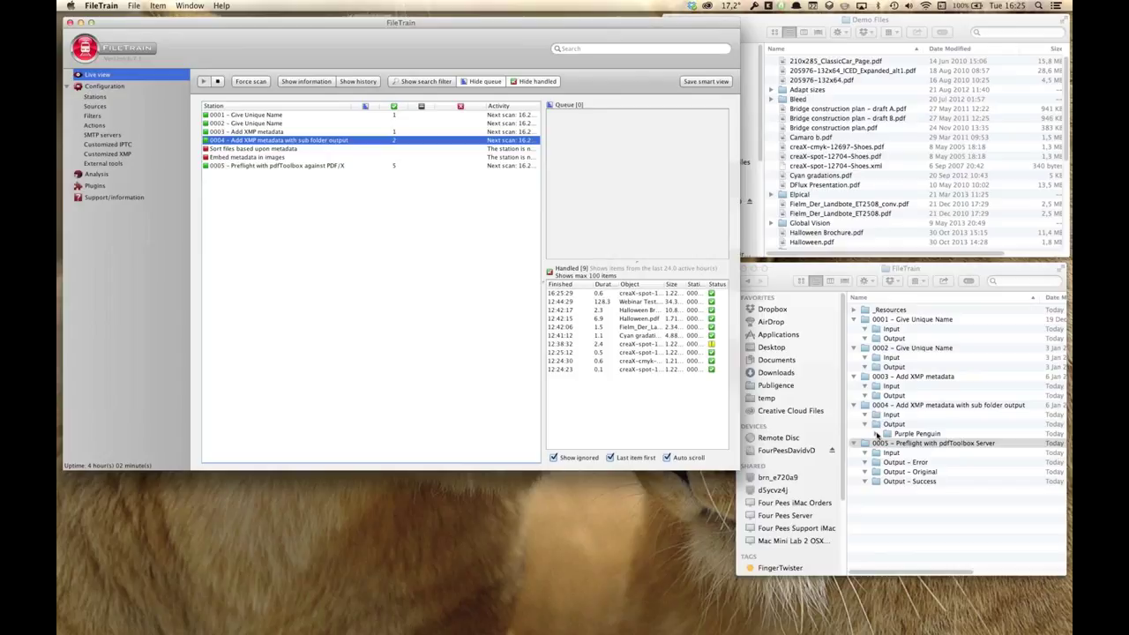
pyautogui.click(891, 441)
pyautogui.click(896, 433)
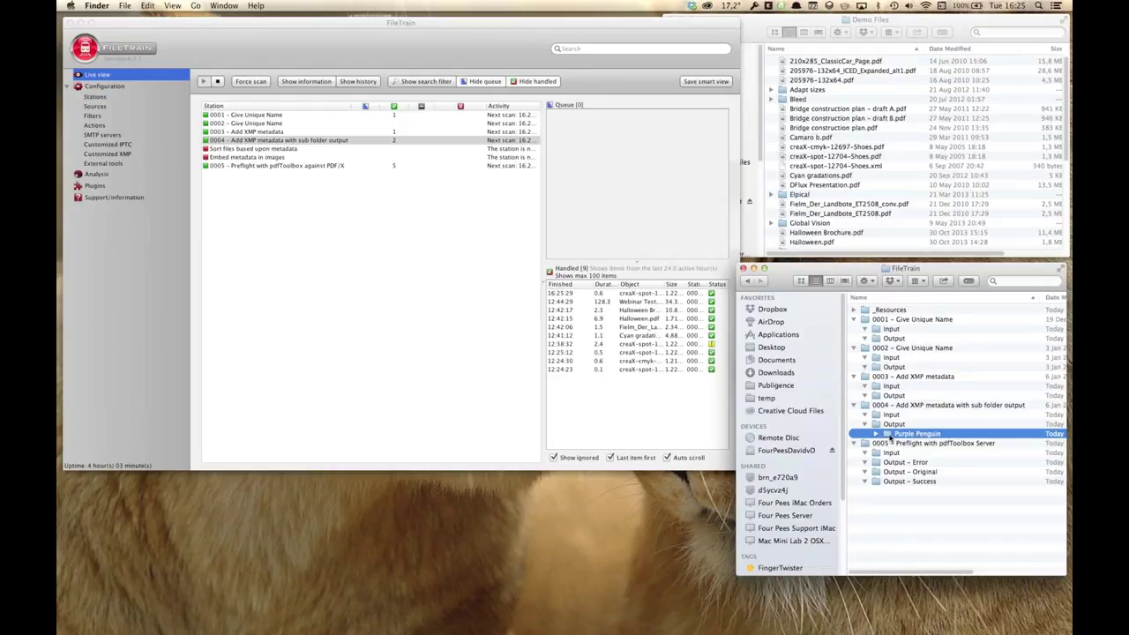
pyautogui.click(875, 434)
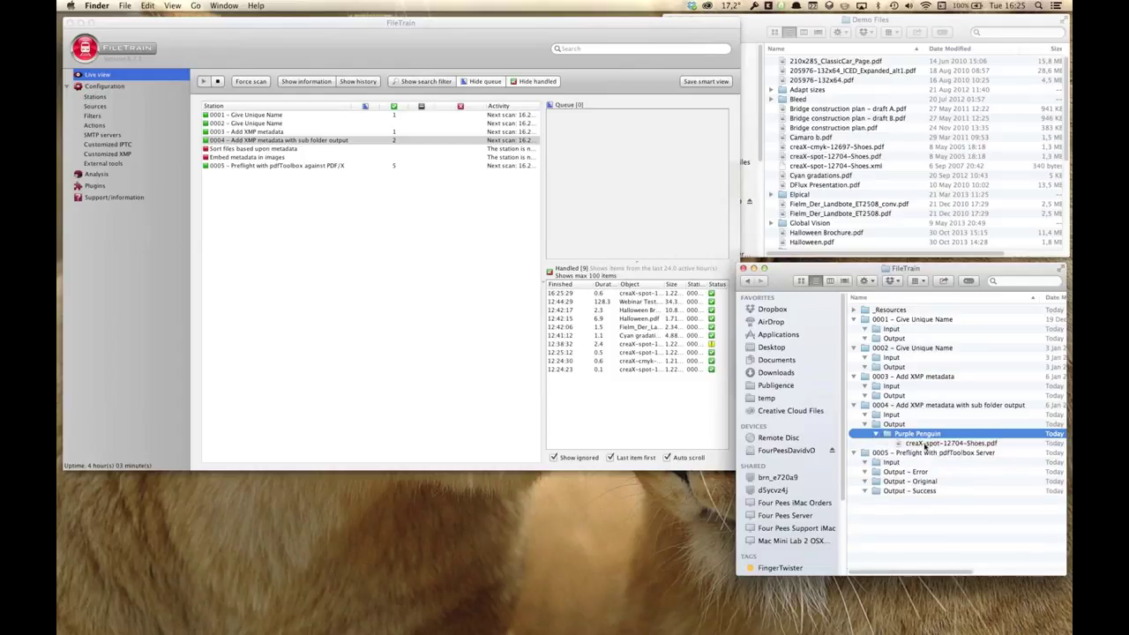
pyautogui.click(915, 443)
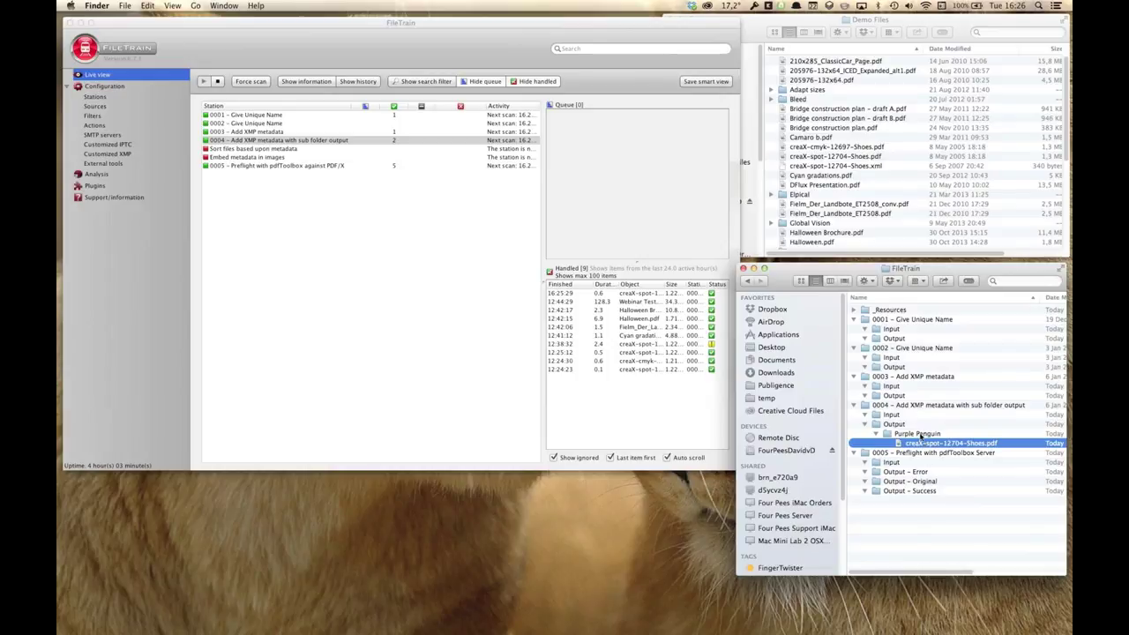
# Step: Back in FileTrain, inspect the namespace and property fields of the GWG Ad Ticket - Publication name customized XMP entry, and close it without changes
pyautogui.click(229, 210)
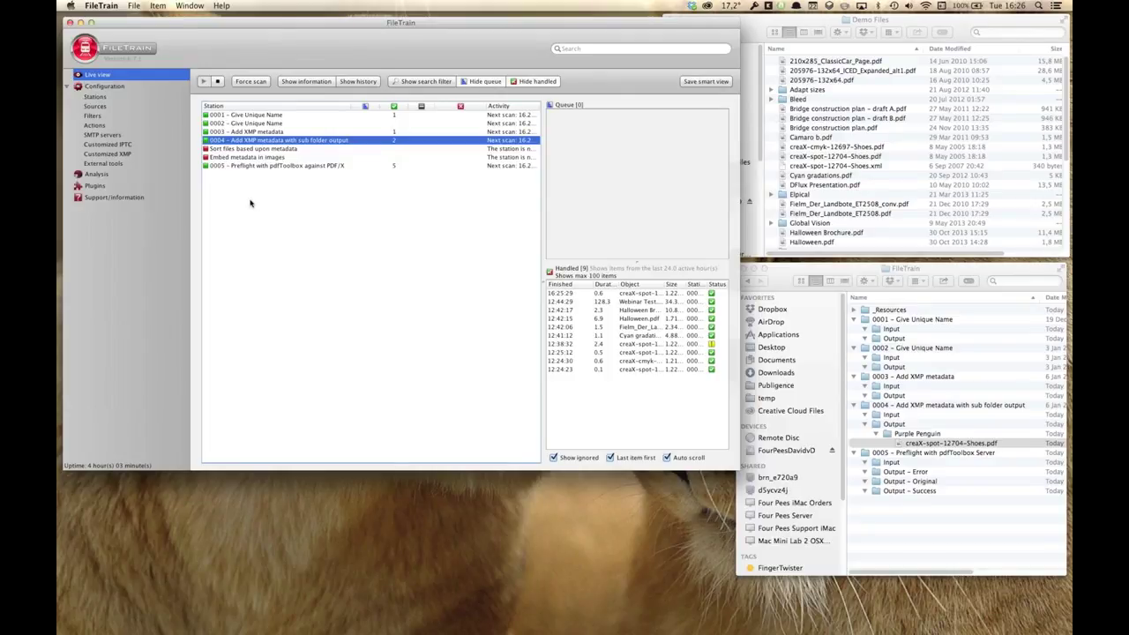
pyautogui.click(136, 155)
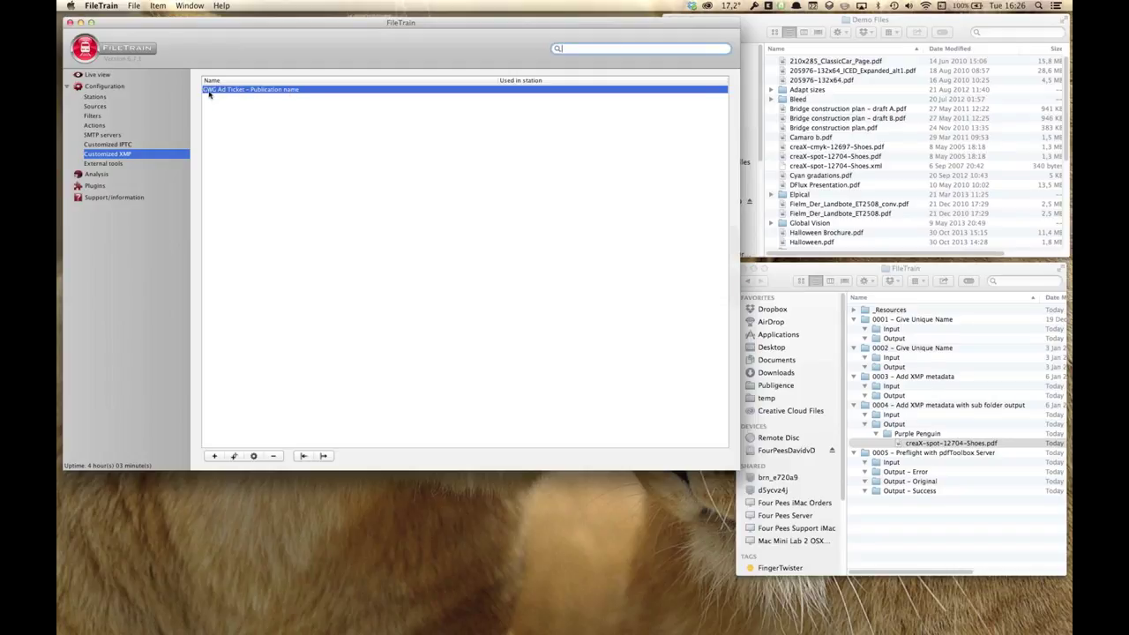
pyautogui.moveTo(210, 94)
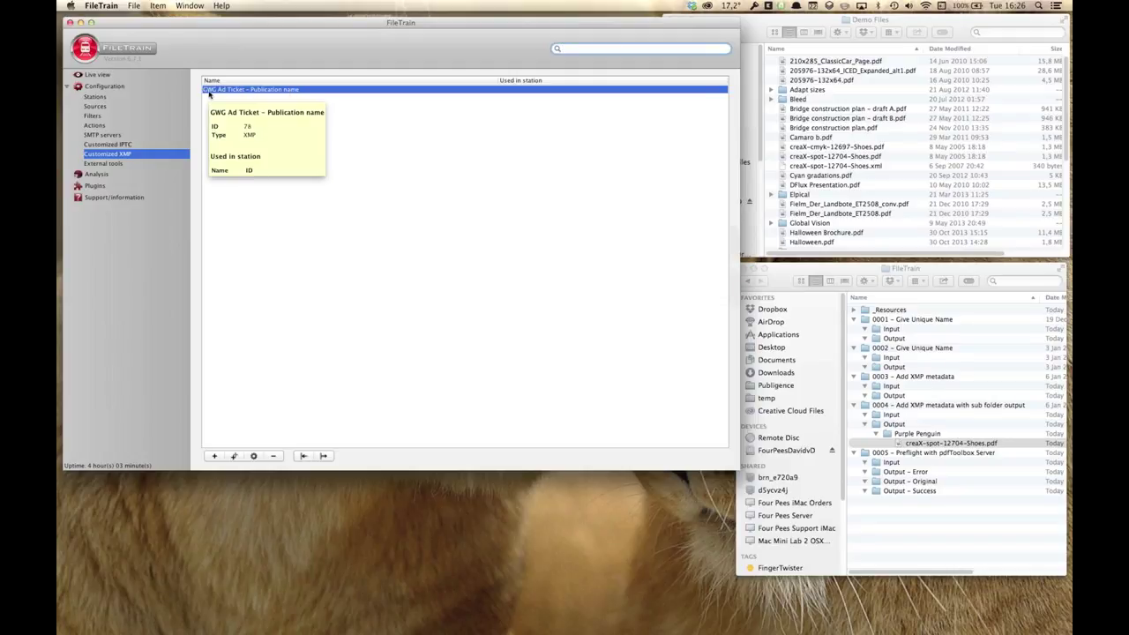
pyautogui.doubleClick(314, 92)
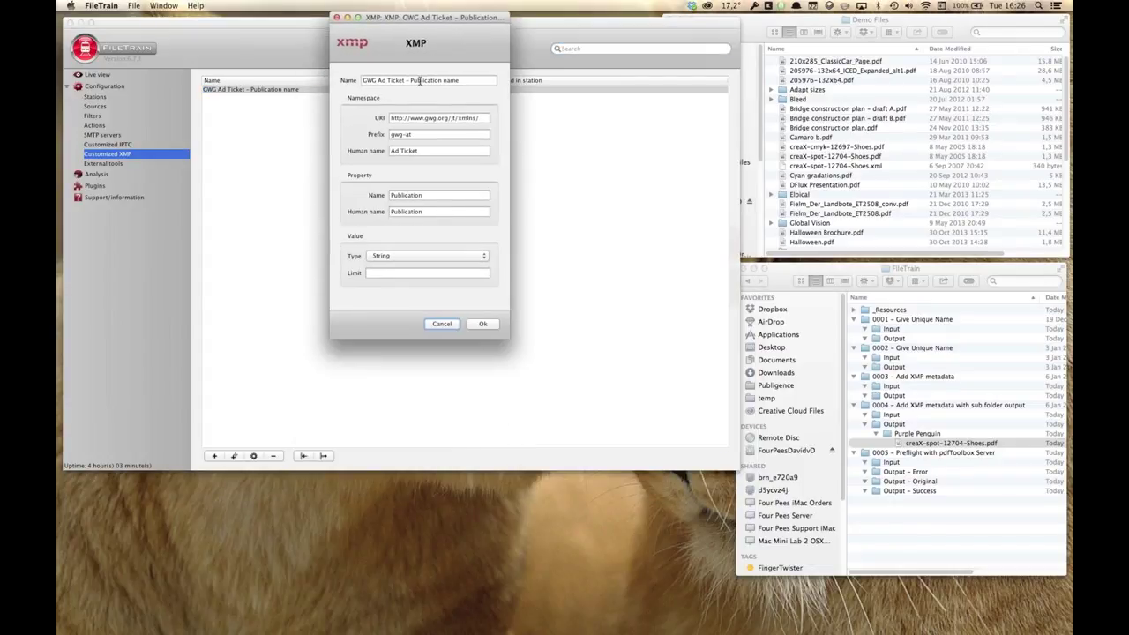
pyautogui.click(470, 117)
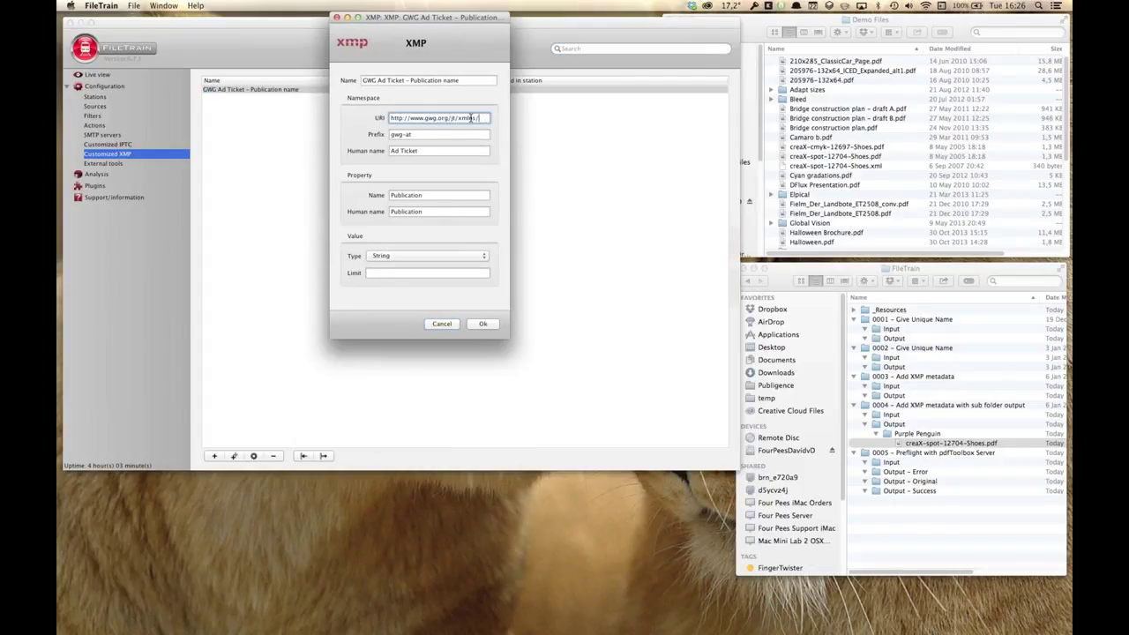
pyautogui.press('super+a')
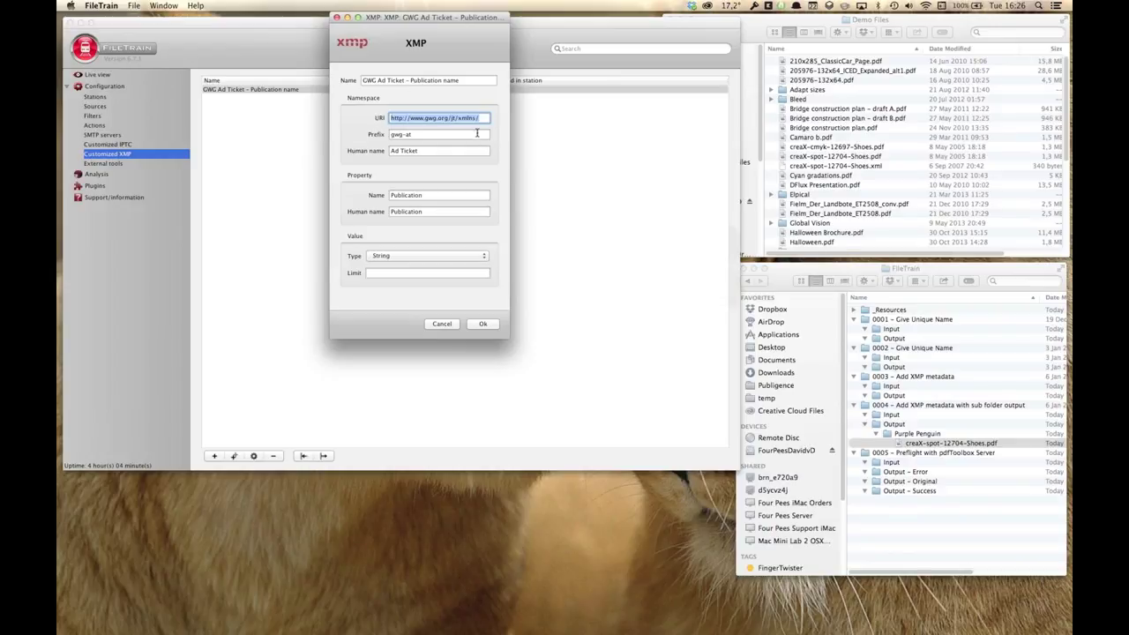
pyautogui.press('Tab')
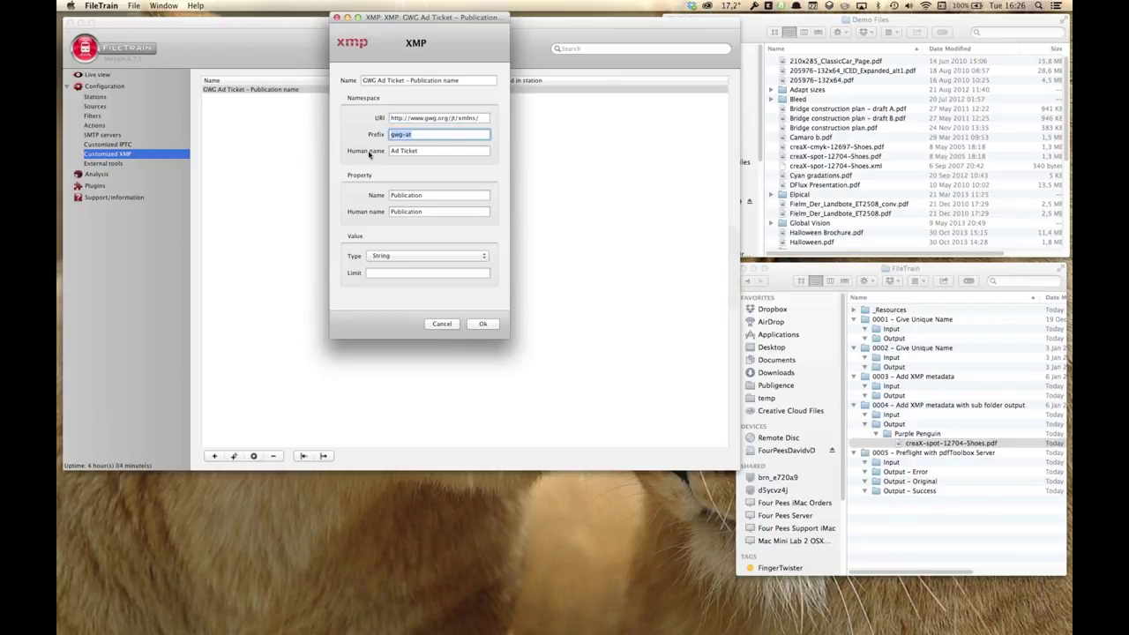
pyautogui.doubleClick(420, 194)
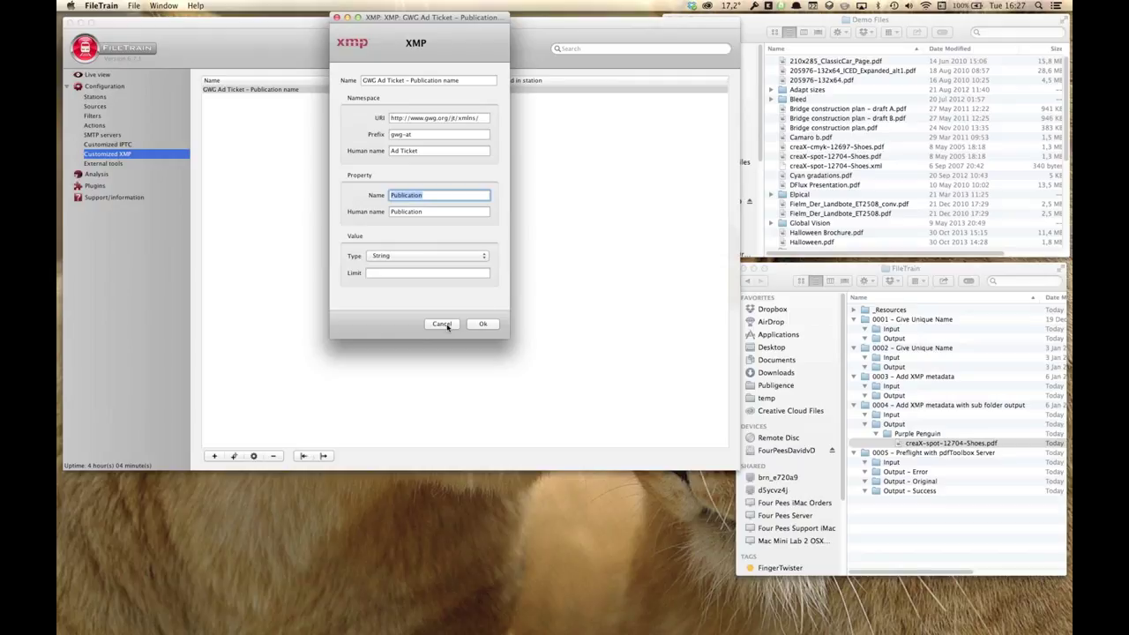
pyautogui.click(441, 323)
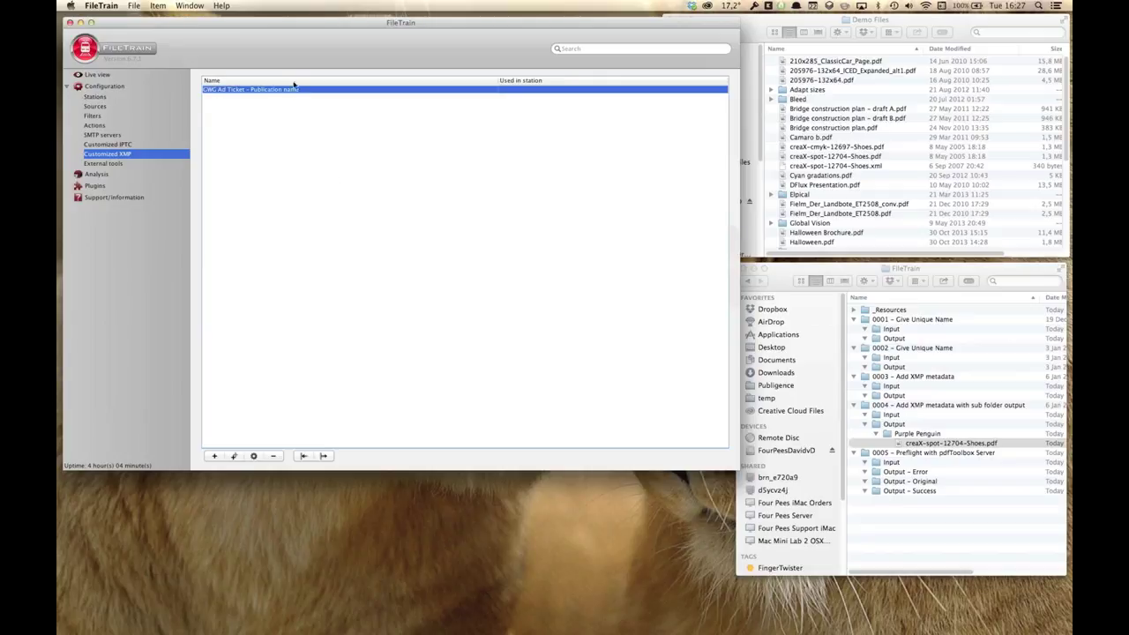
# Step: Review the configured actions, customized XMP fields, customized IPTC fields and SMTP servers, selecting the Telenet SMTP entry
pyautogui.moveTo(295, 92)
pyautogui.click(115, 127)
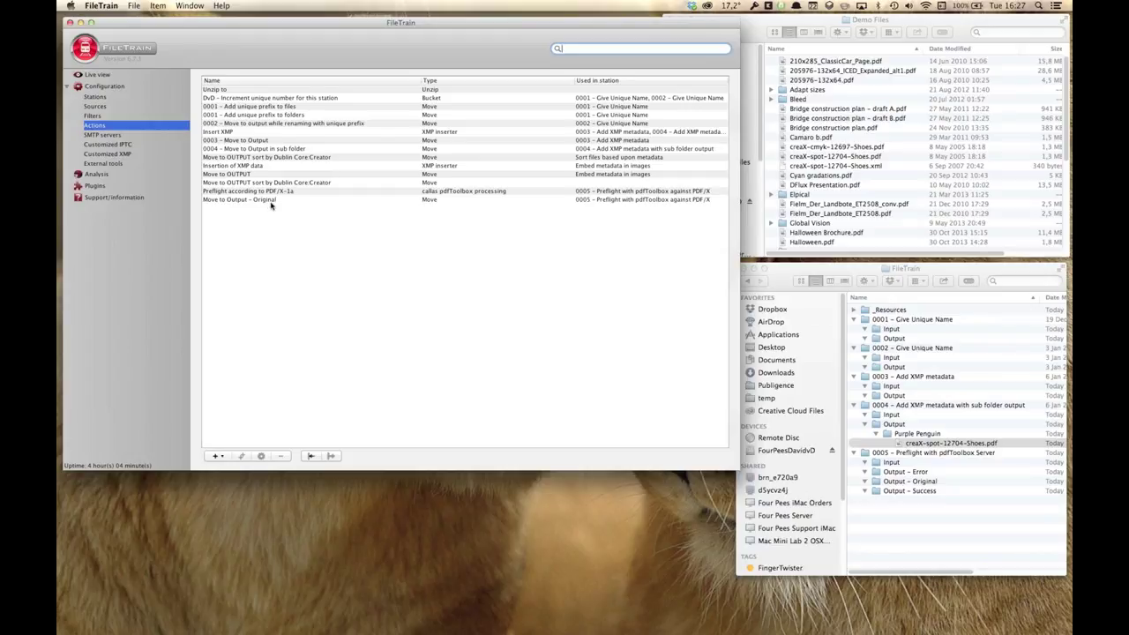
pyautogui.moveTo(271, 206)
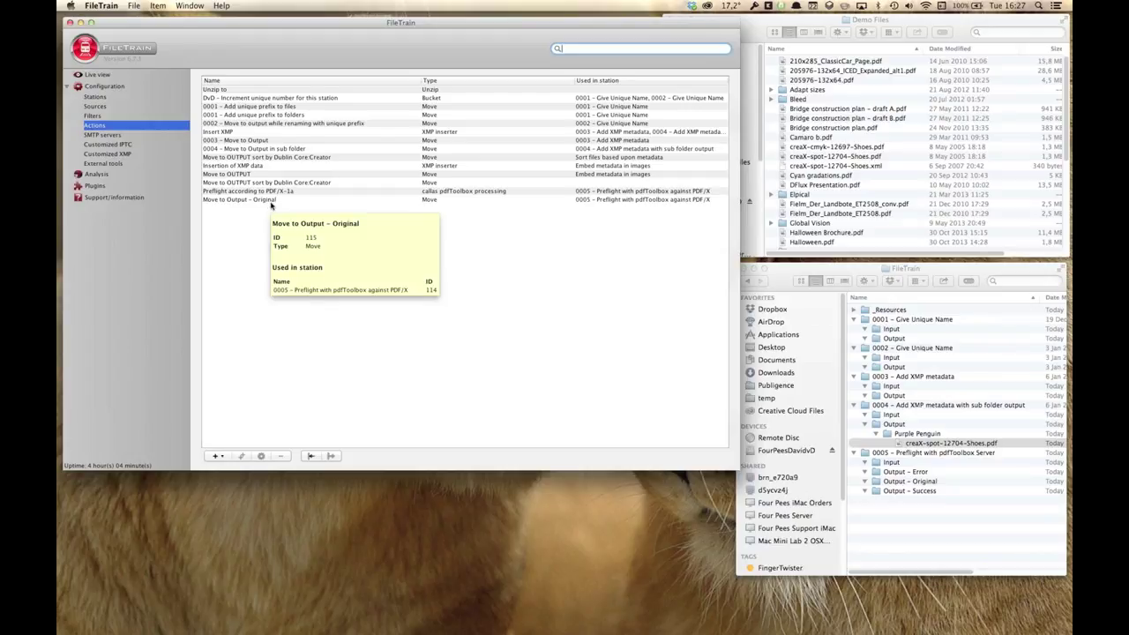
pyautogui.click(109, 155)
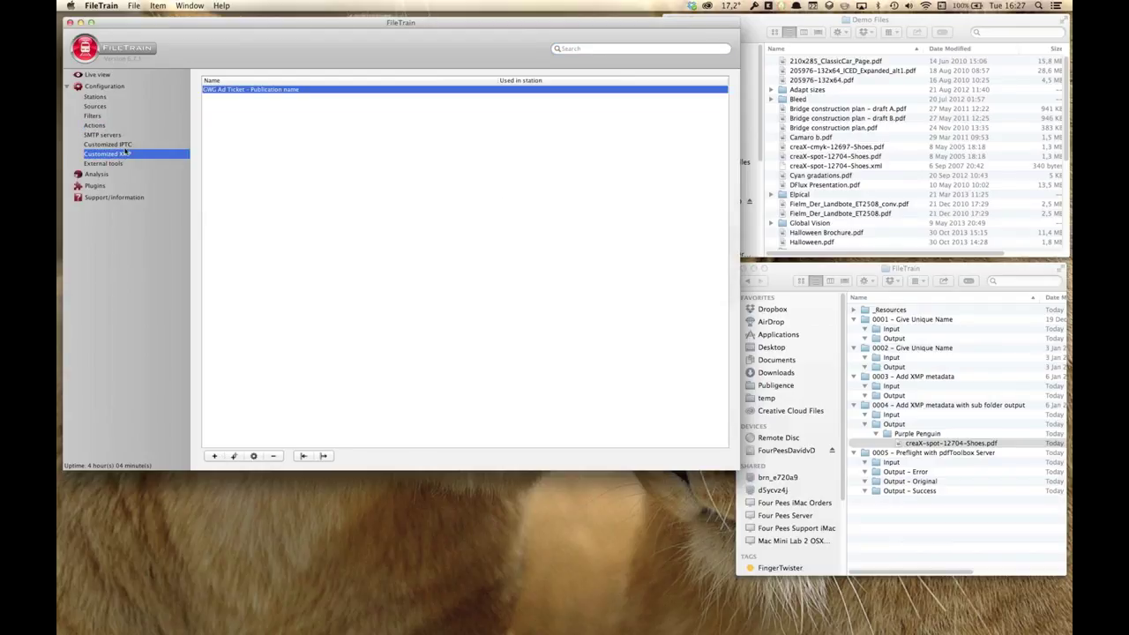
pyautogui.click(125, 145)
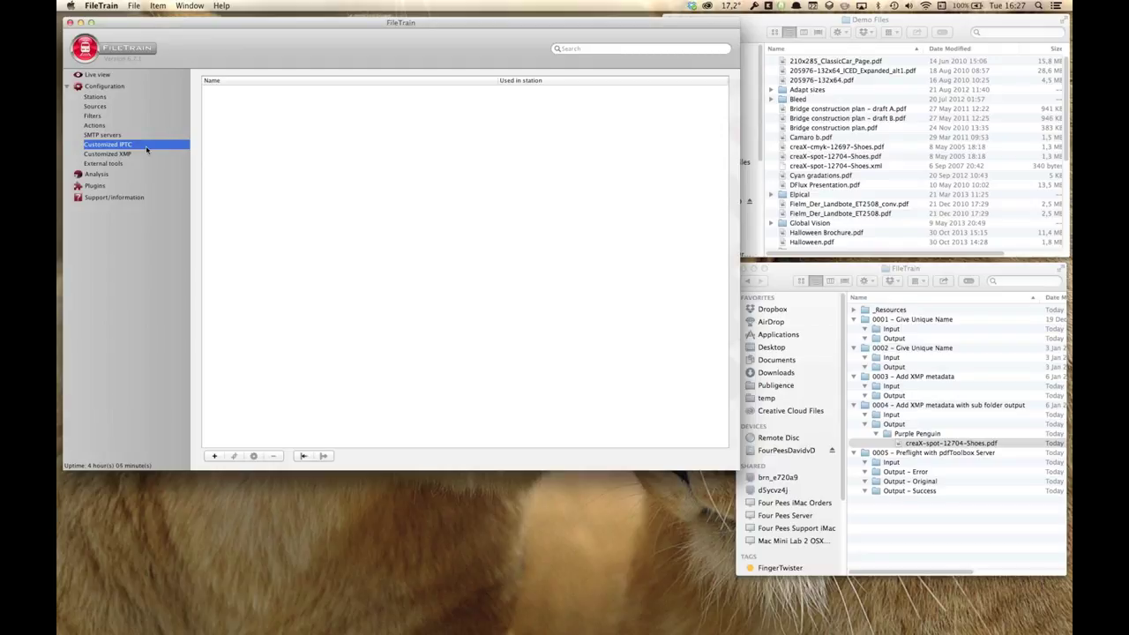
pyautogui.click(136, 135)
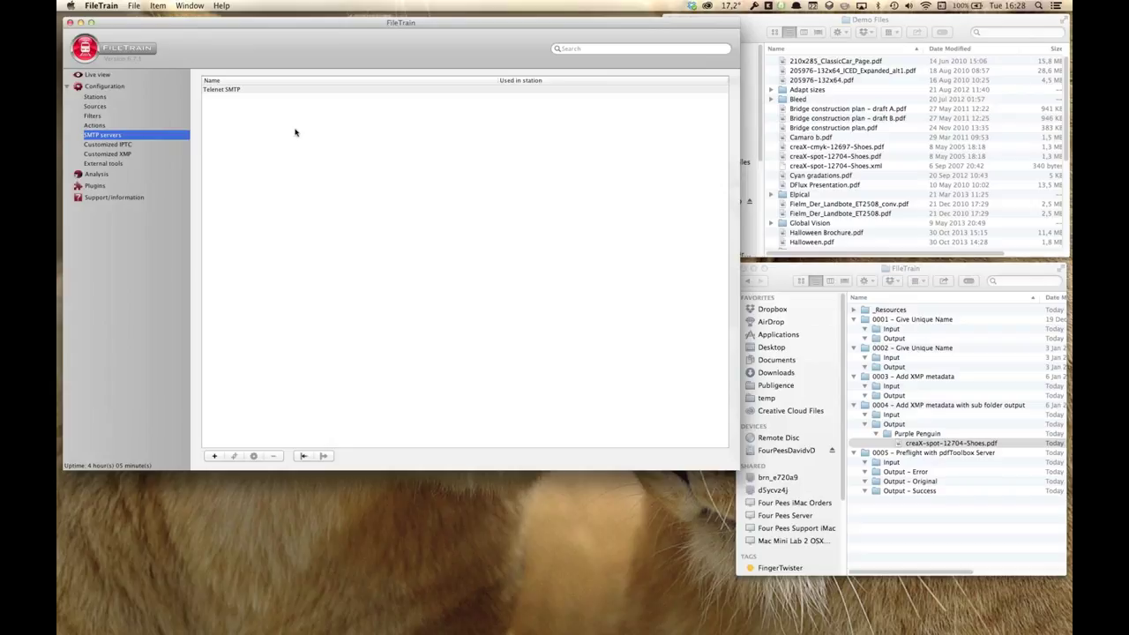
pyautogui.click(269, 92)
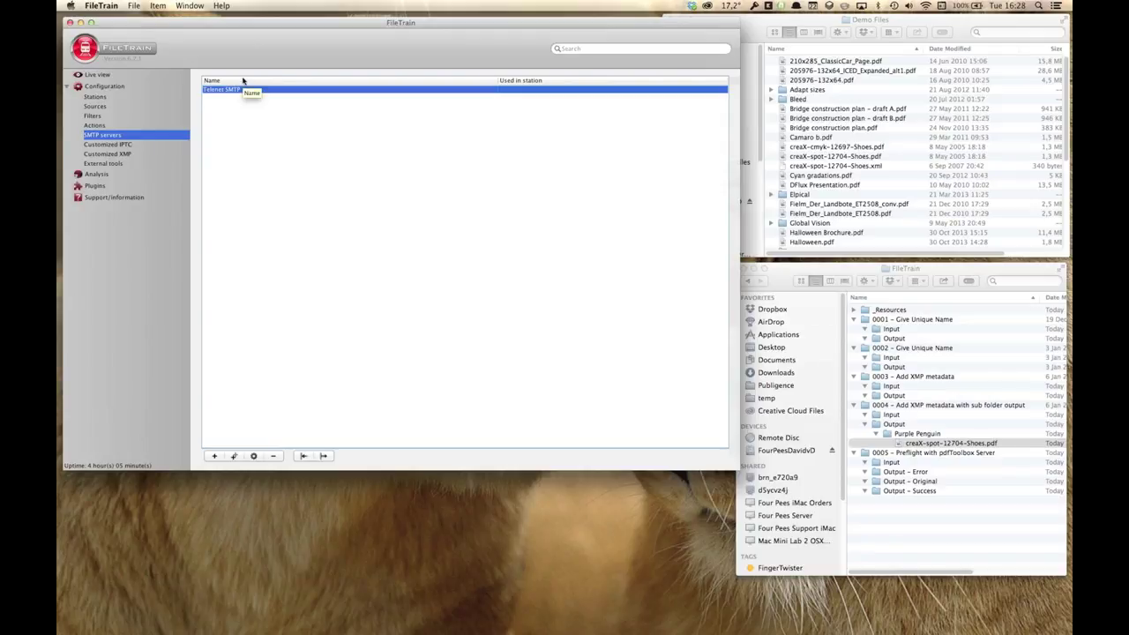
# Step: Inspect the ImageMagick executable path among the external tools, and collapse its details
pyautogui.click(102, 164)
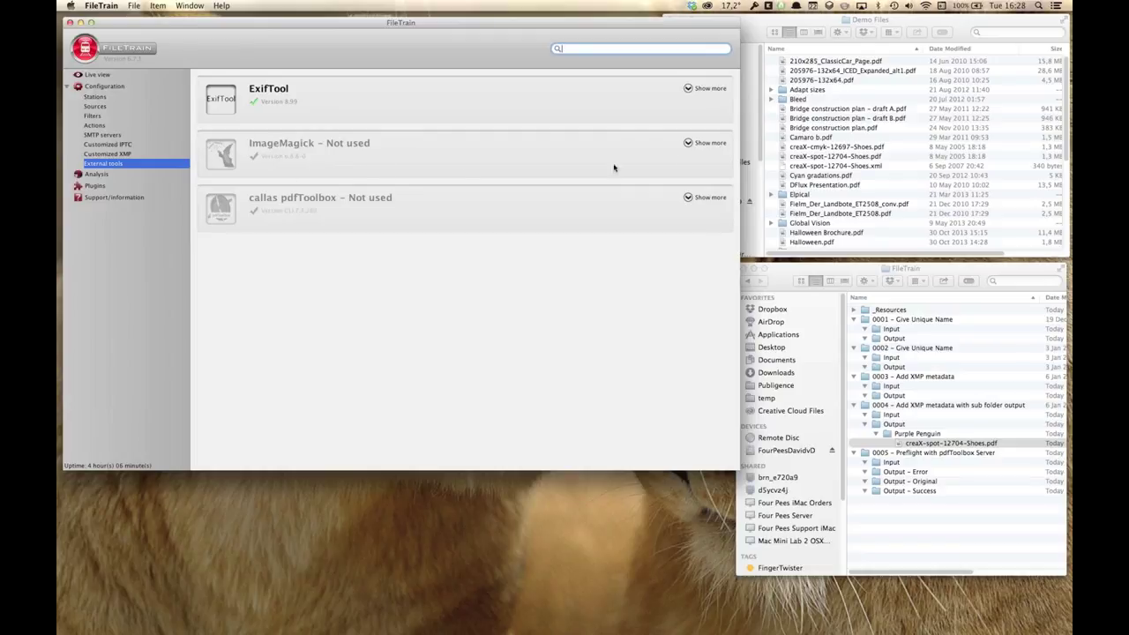
pyautogui.click(688, 143)
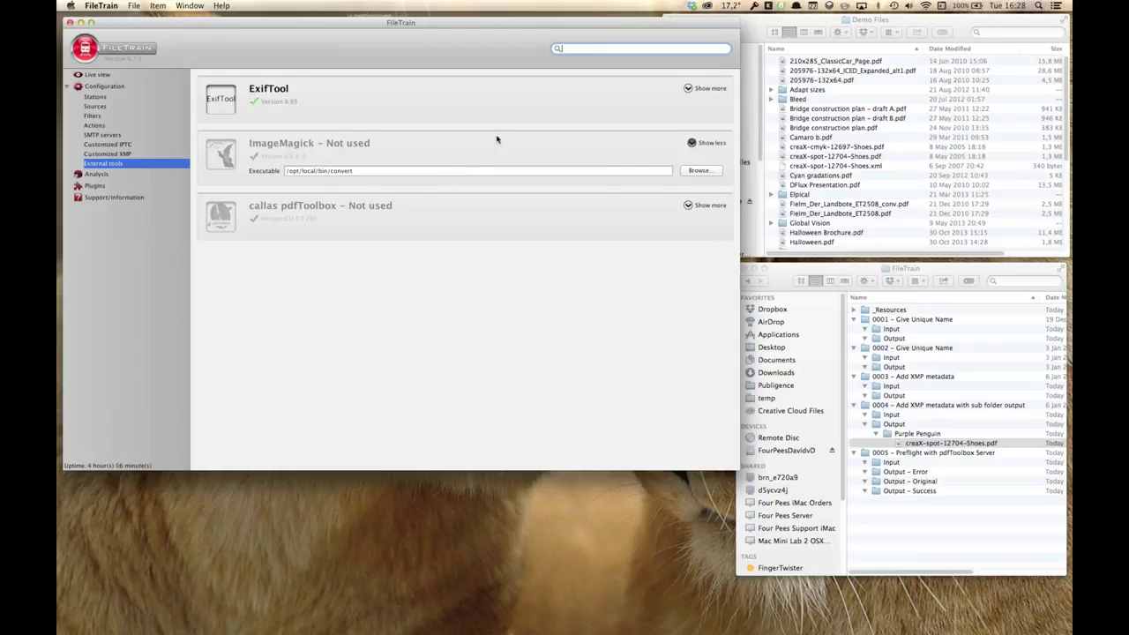
pyautogui.click(689, 143)
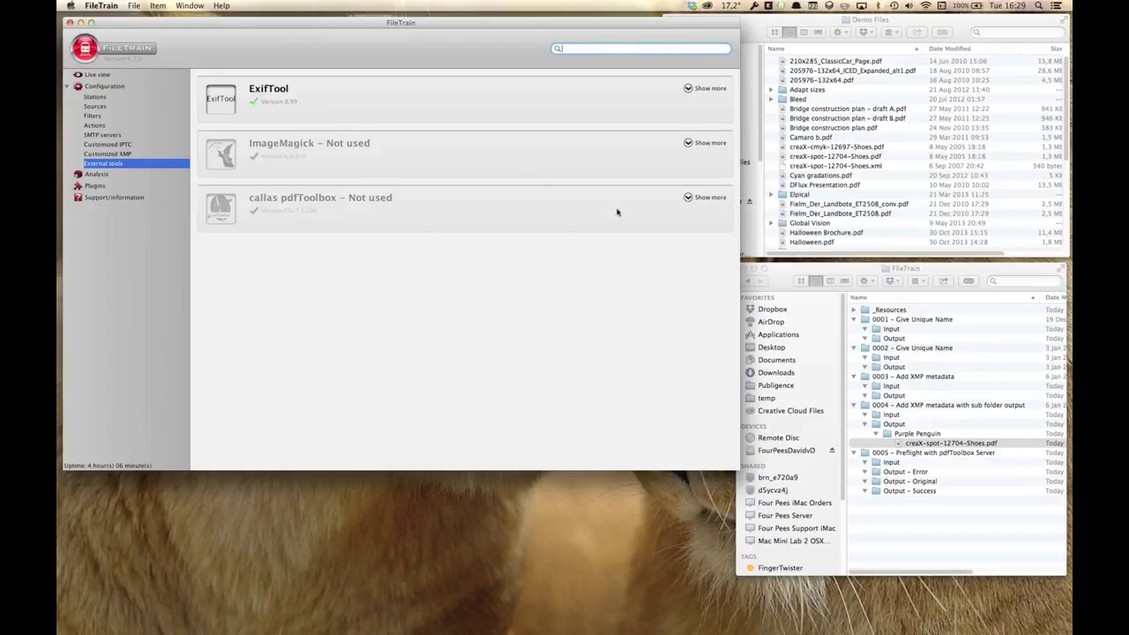
# Step: Inspect the executable, profiles folder and temporary folder settings of the callas pdfToolbox external tool, and collapse its details
pyautogui.click(689, 198)
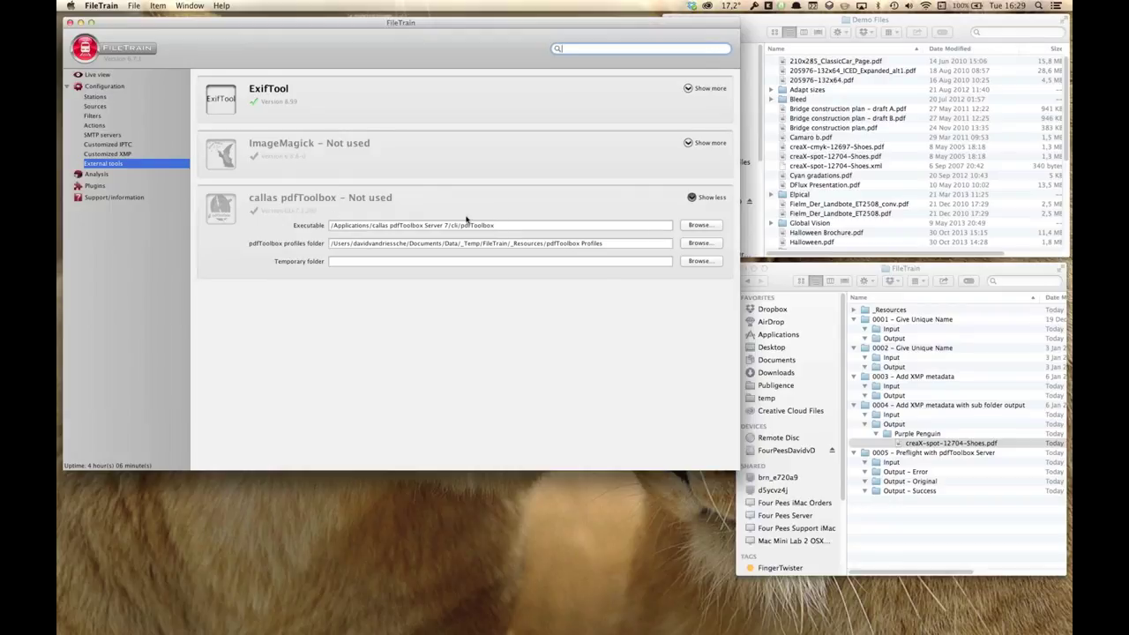
pyautogui.click(549, 243)
pyautogui.moveTo(605, 244); pyautogui.dragTo(310, 238)
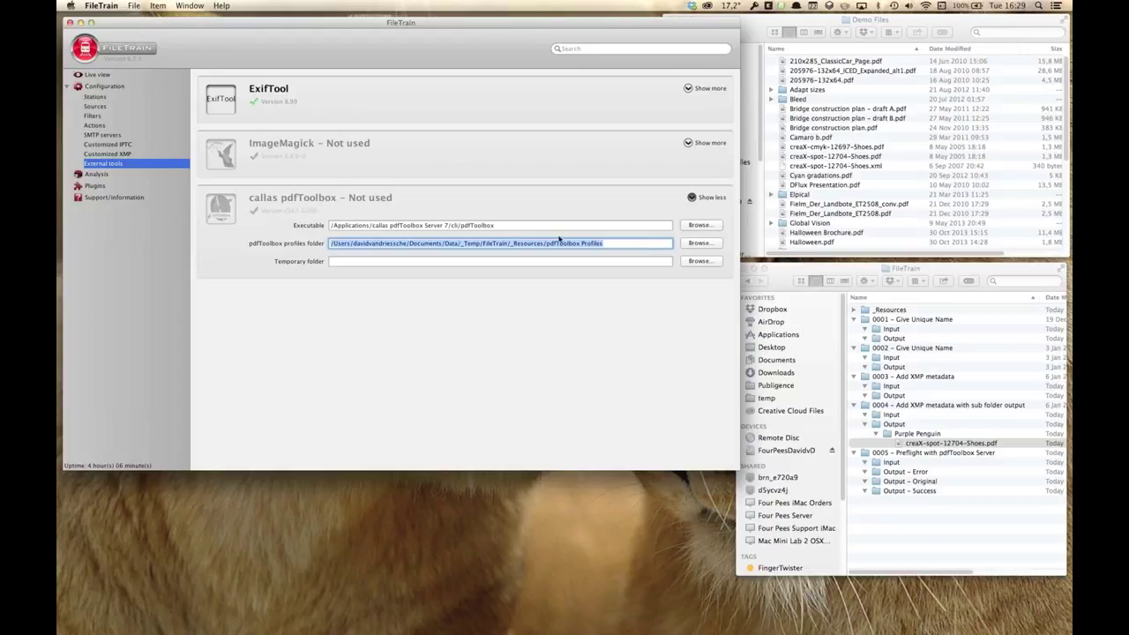
pyautogui.click(629, 246)
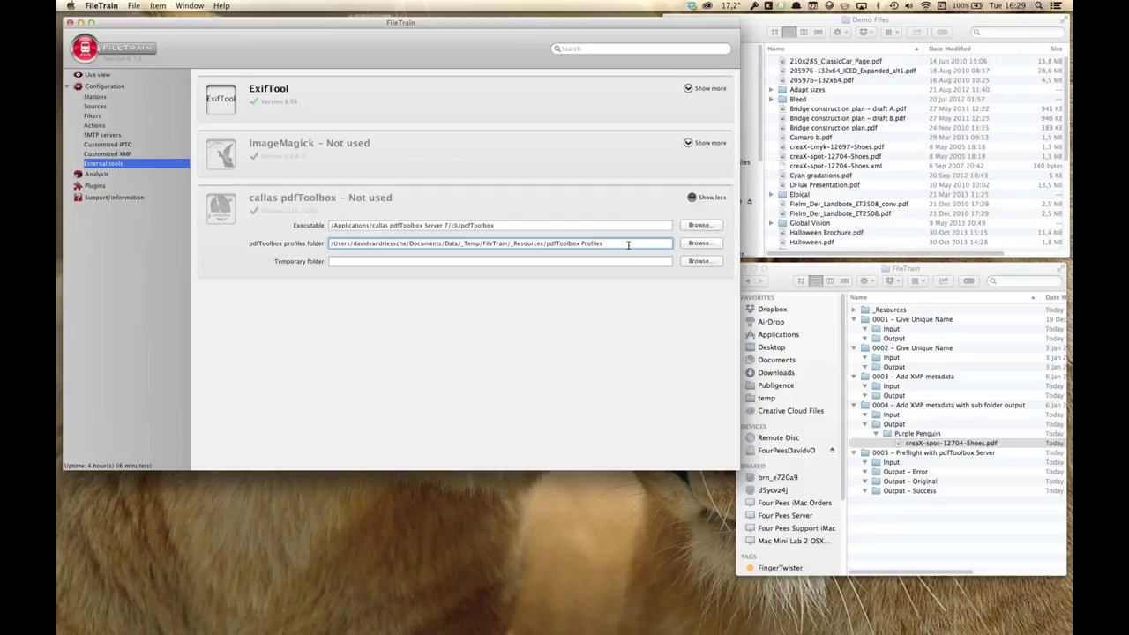
pyautogui.click(336, 259)
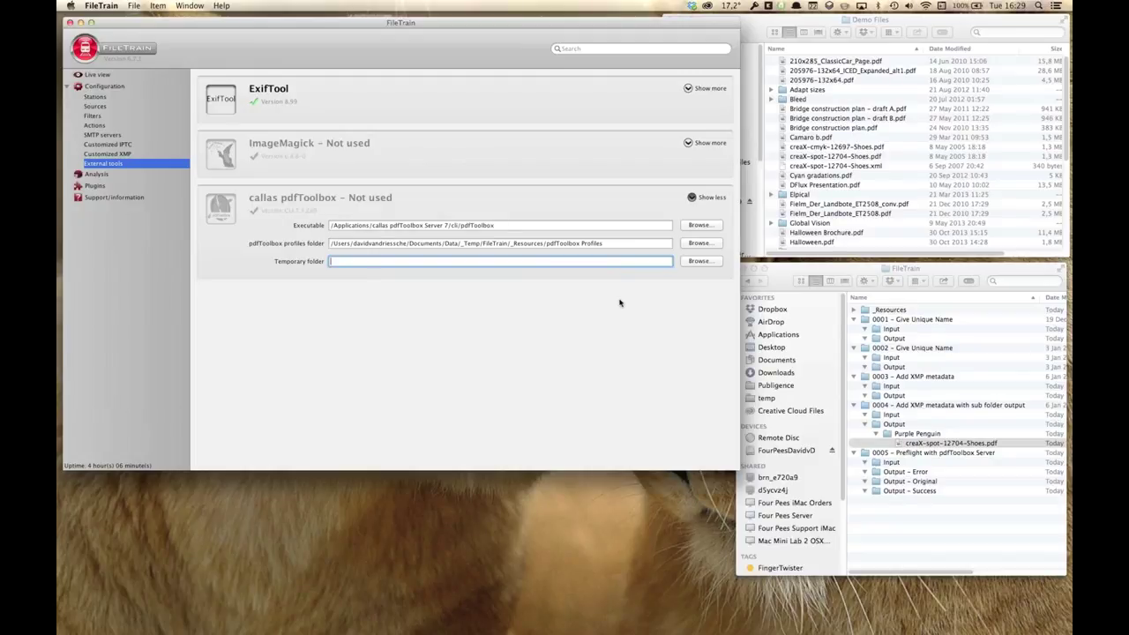
pyautogui.click(692, 197)
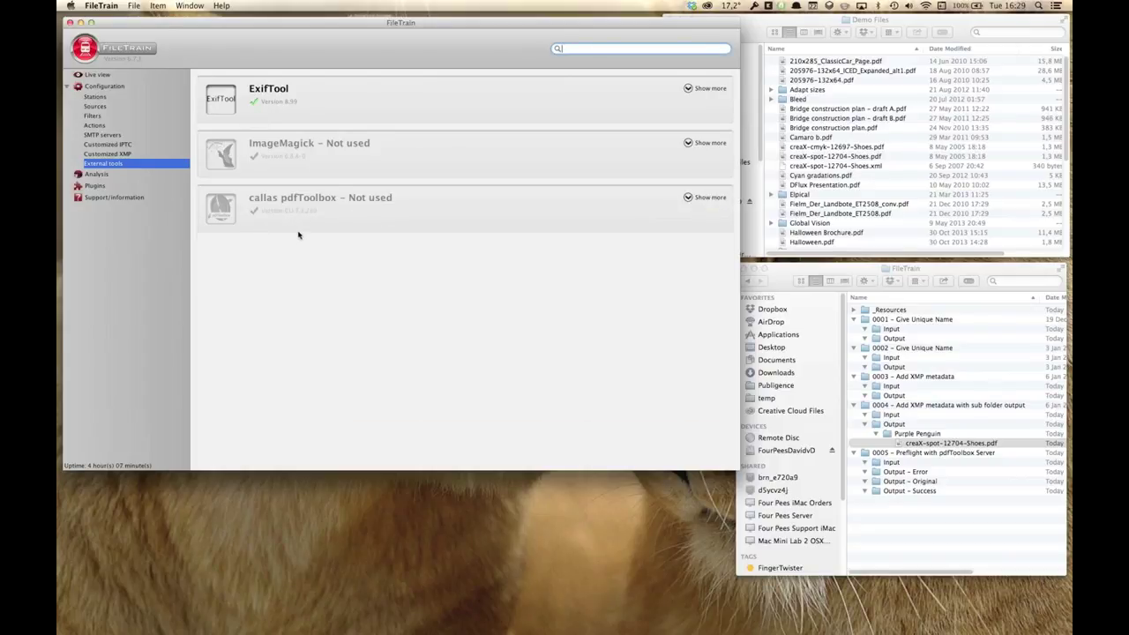
# Step: Open the 0005 - Preflight with pdfToolbox against PDF/X station, inspect its Input Folder source, and close the source without changes
pyautogui.click(96, 99)
pyautogui.click(263, 142)
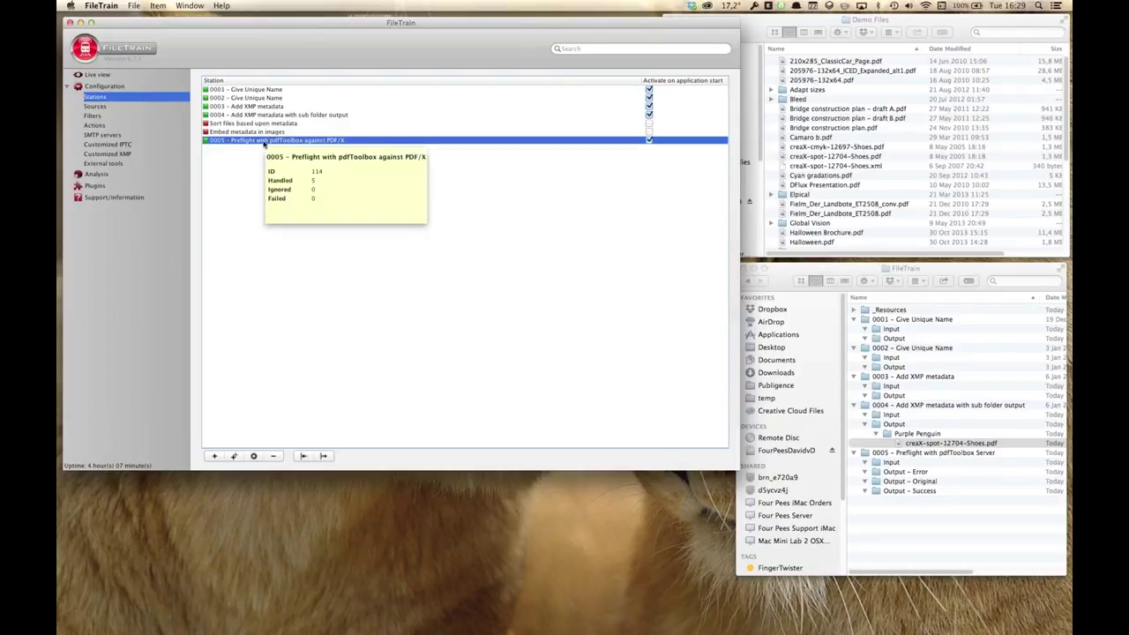
pyautogui.doubleClick(263, 141)
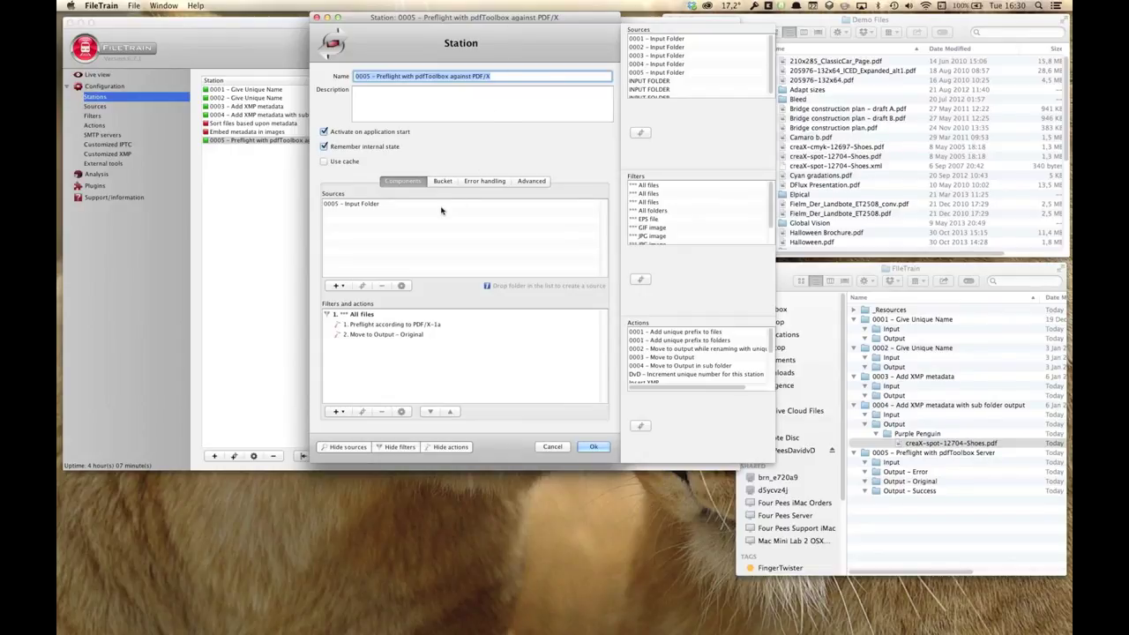
pyautogui.doubleClick(376, 205)
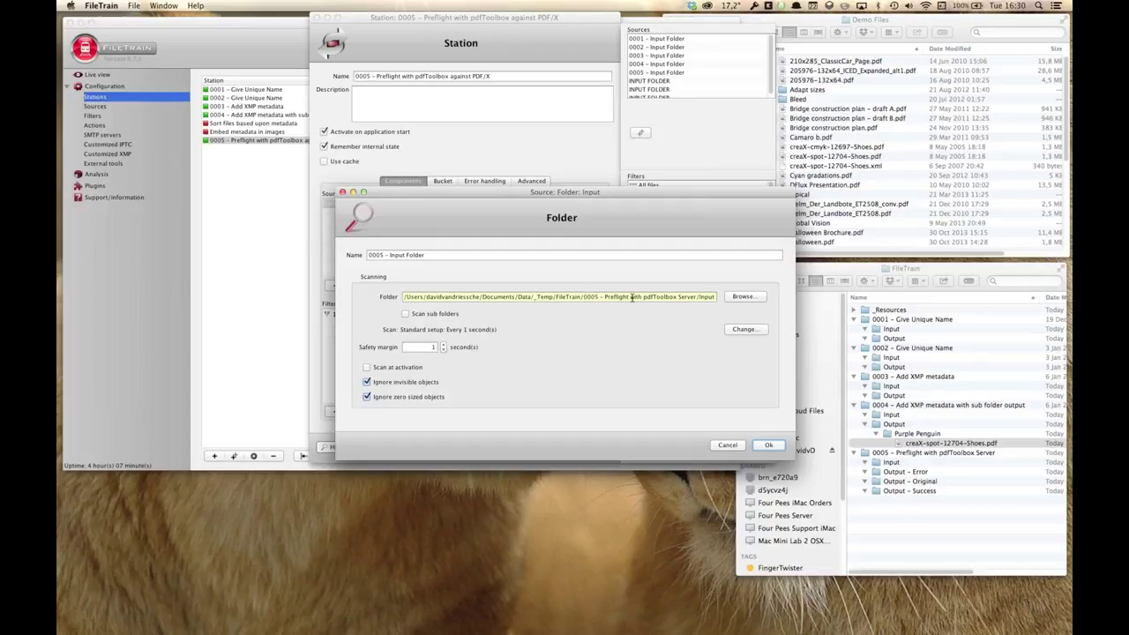
pyautogui.click(727, 444)
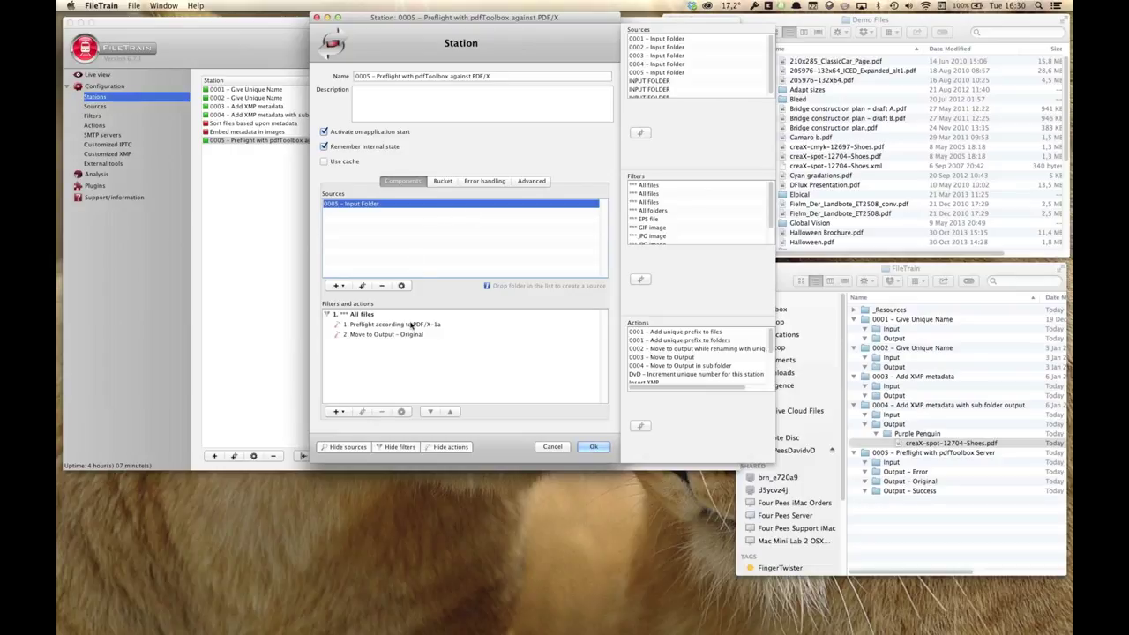
# Step: Open the Preflight according to PDF/X-1a action under the All files filter and inspect its general and report settings
pyautogui.click(376, 315)
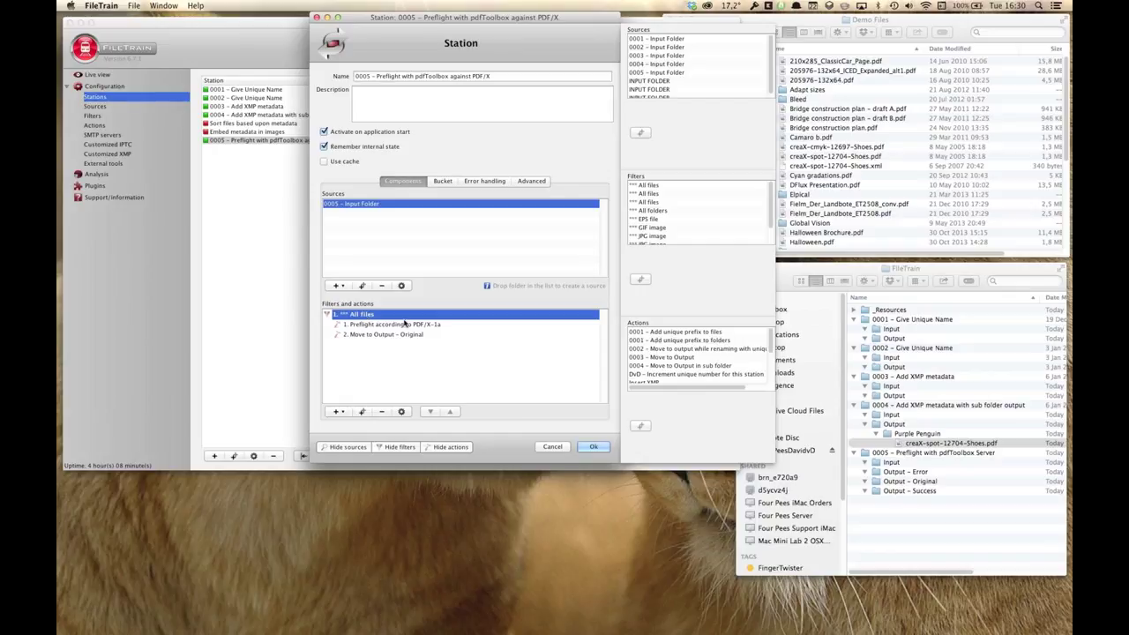
pyautogui.click(402, 326)
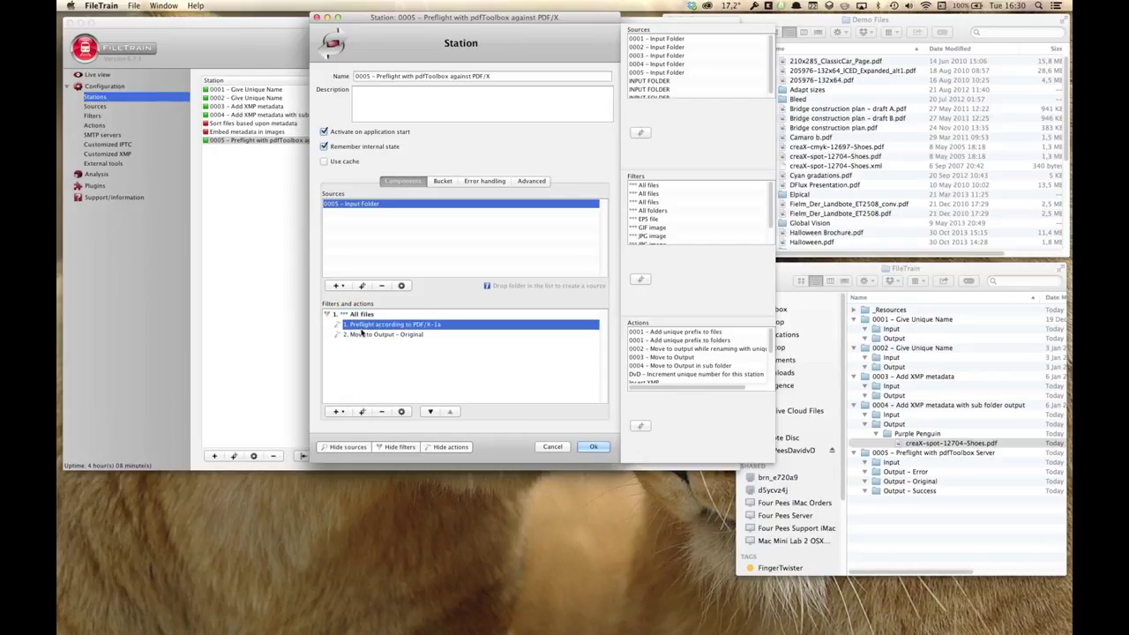
pyautogui.doubleClick(427, 328)
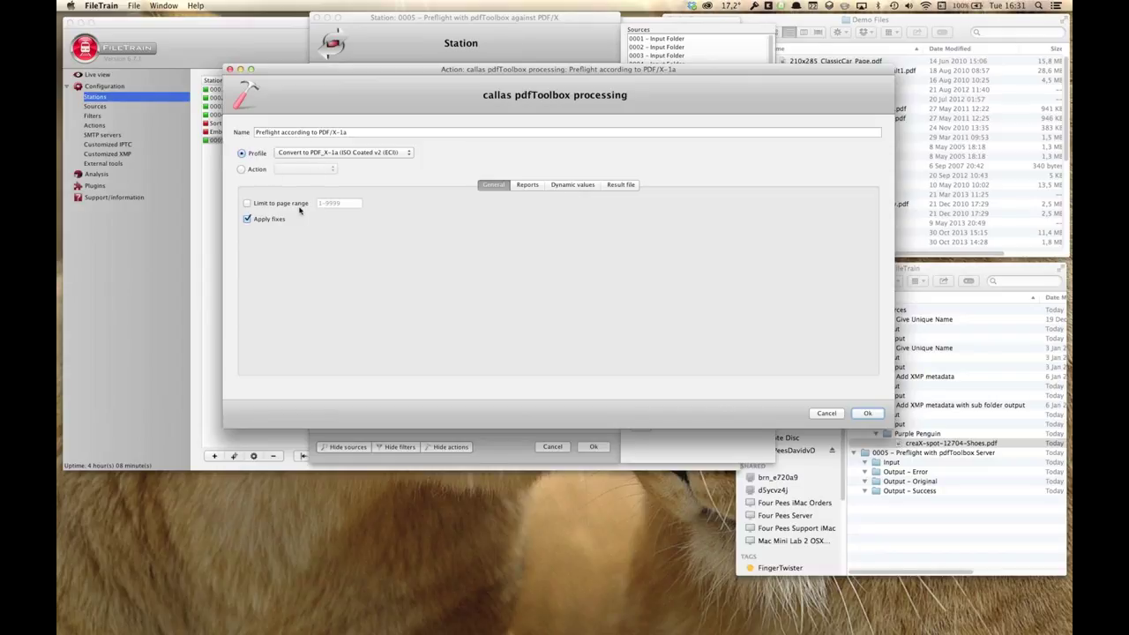
pyautogui.click(527, 184)
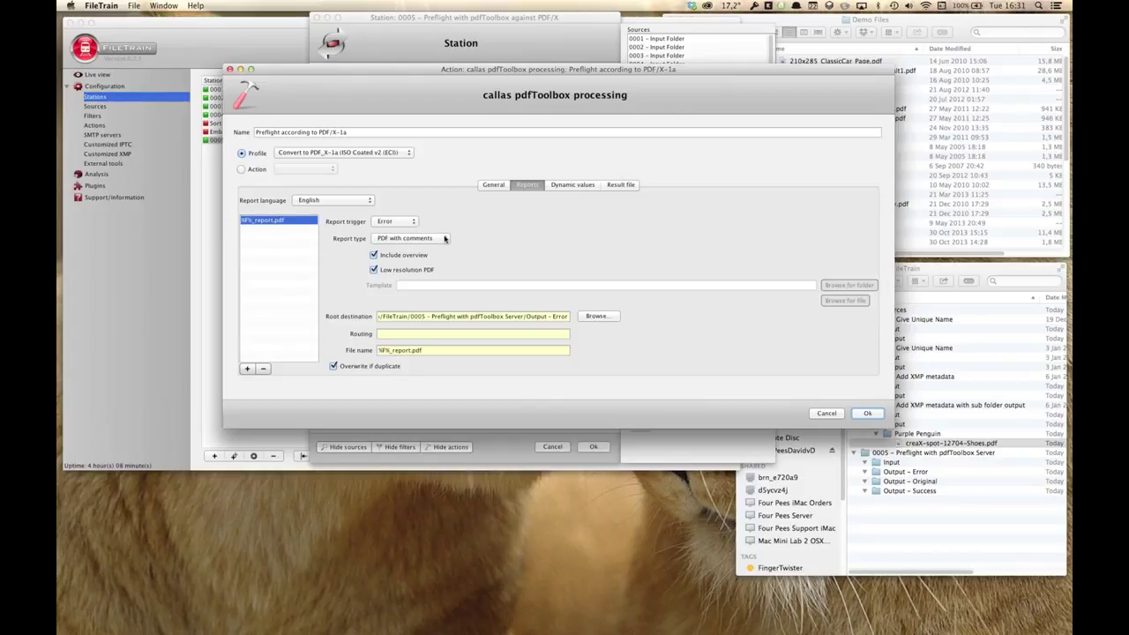
# Step: Add a second report of type XML to the preflight action, with the file name %F%_report.xml
pyautogui.click(247, 369)
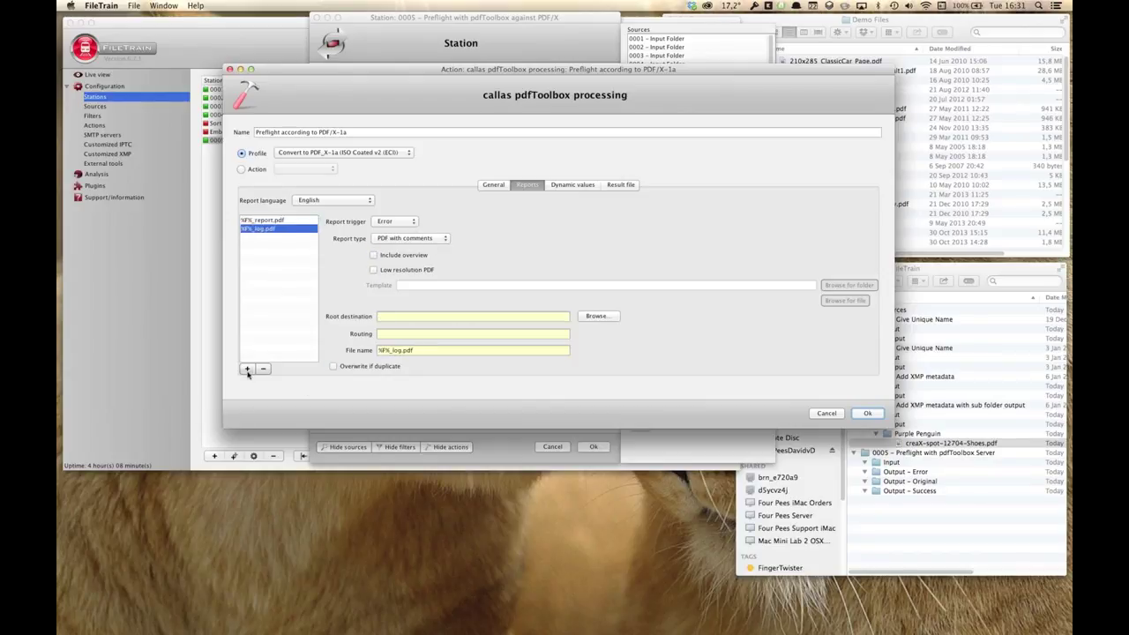
pyautogui.click(419, 239)
pyautogui.click(397, 280)
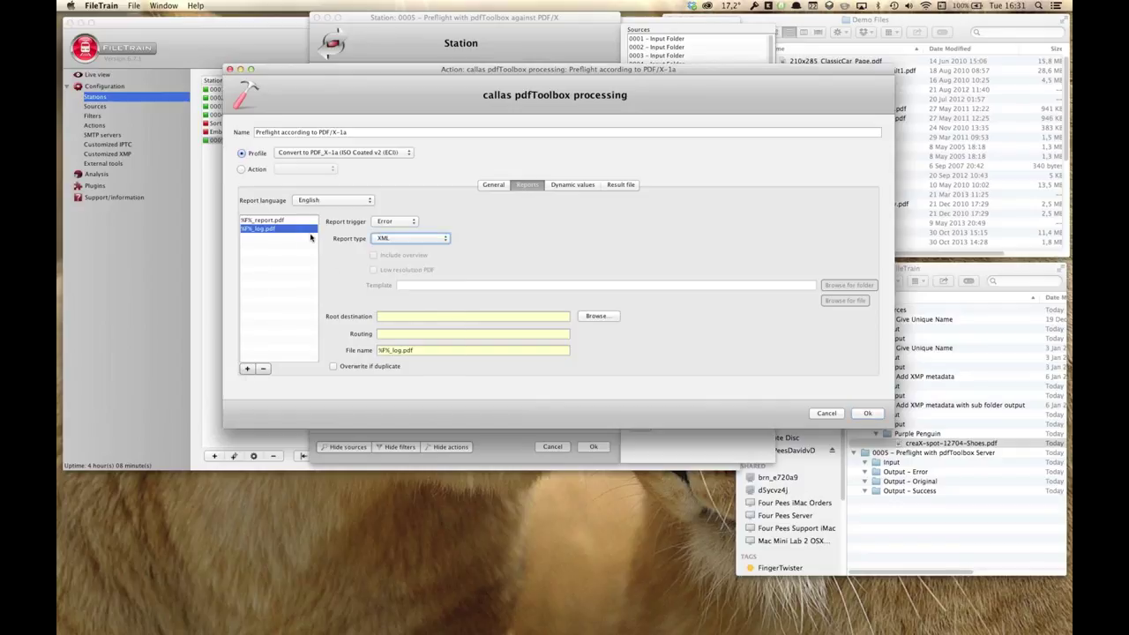
pyautogui.click(439, 350)
pyautogui.press('BackSpace')
pyautogui.press('BackSpace')
pyautogui.press('BackSpace')
pyautogui.press('BackSpace')
pyautogui.press('BackSpace')
pyautogui.press('BackSpace')
pyautogui.press('BackSpace')
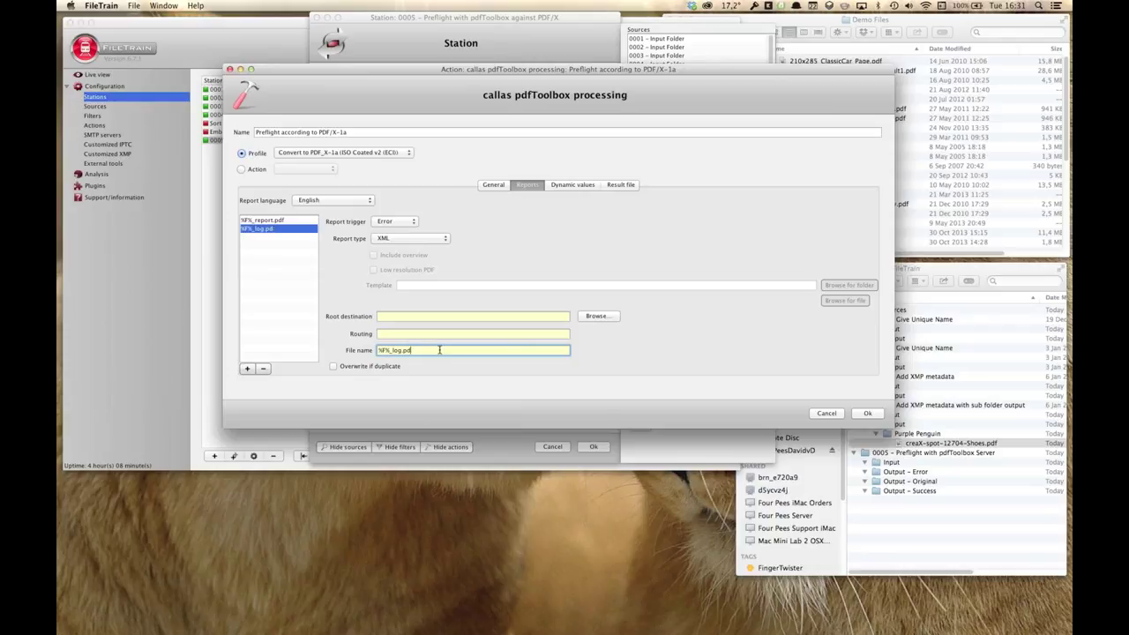
pyautogui.write('report.xm')
# Step: Copy the PDF report's root destination, the station's Output - Error folder, into the root destination of the XML report
pyautogui.tripleClick(467, 317)
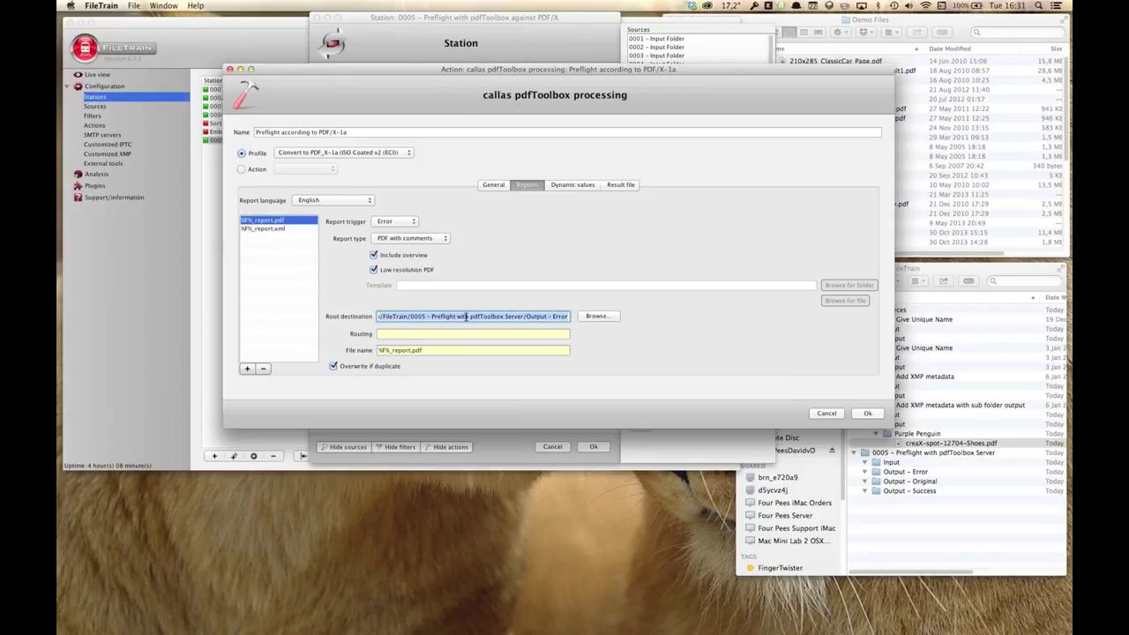
pyautogui.click(300, 229)
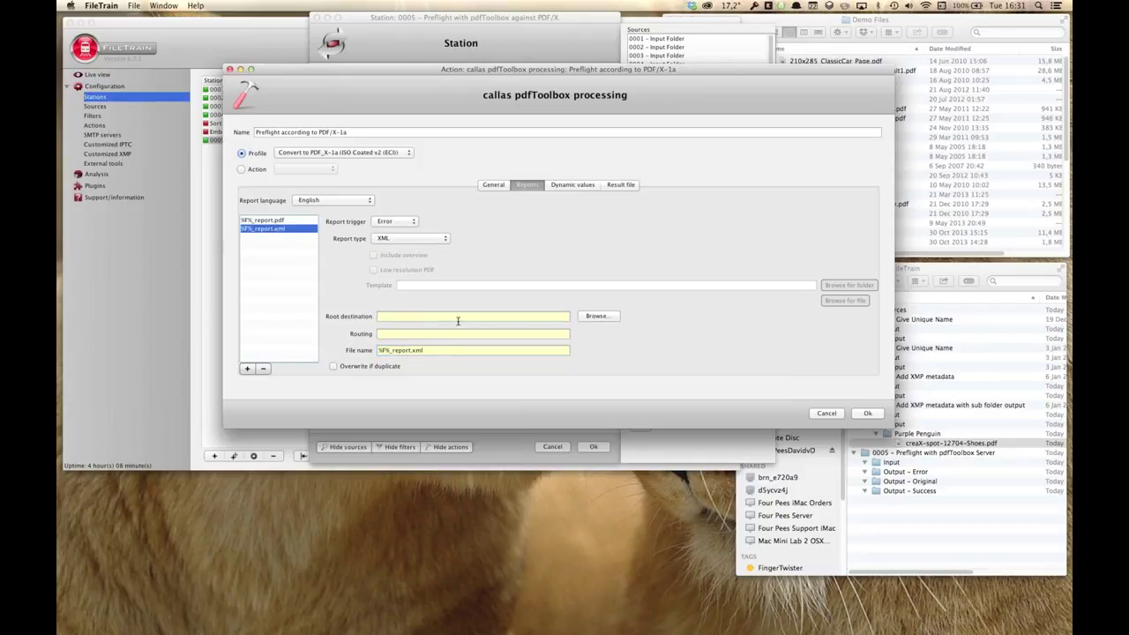
pyautogui.click(493, 316)
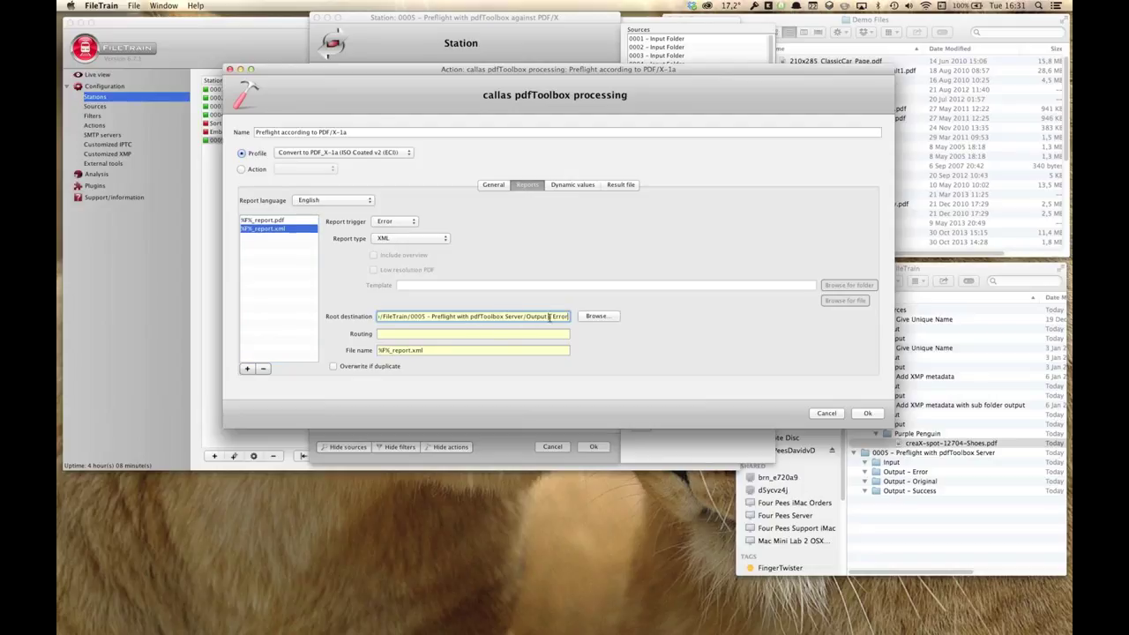
pyautogui.moveTo(526, 315); pyautogui.dragTo(561, 316)
pyautogui.click(502, 316)
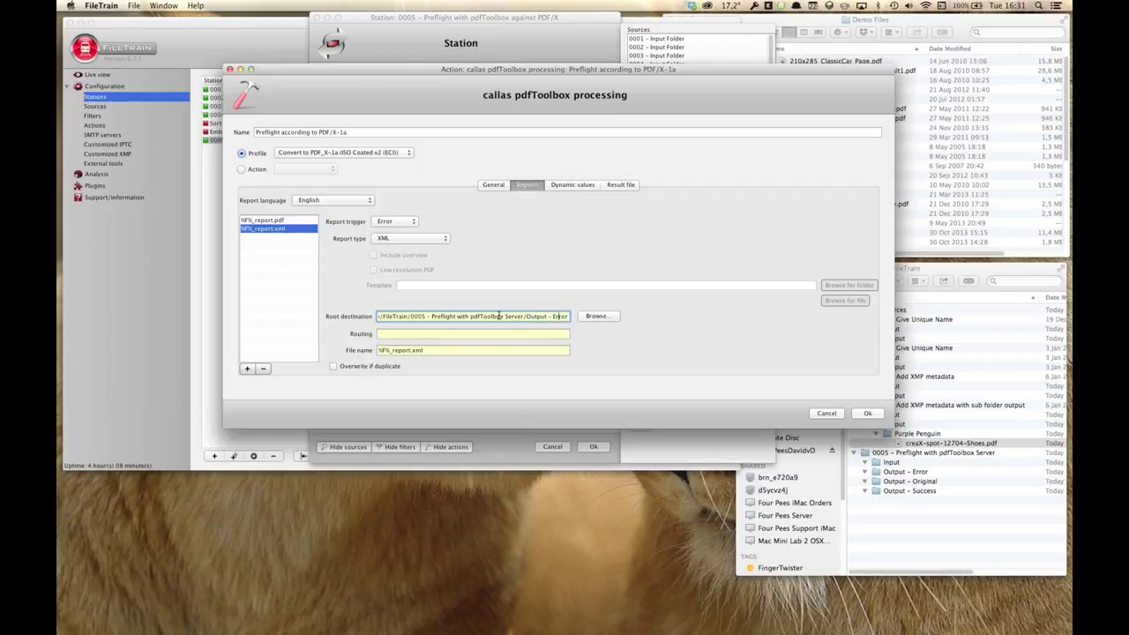
# Step: Examine the XML report's full root destination path, its routing field and the %F% variable in its file name
pyautogui.click(496, 331)
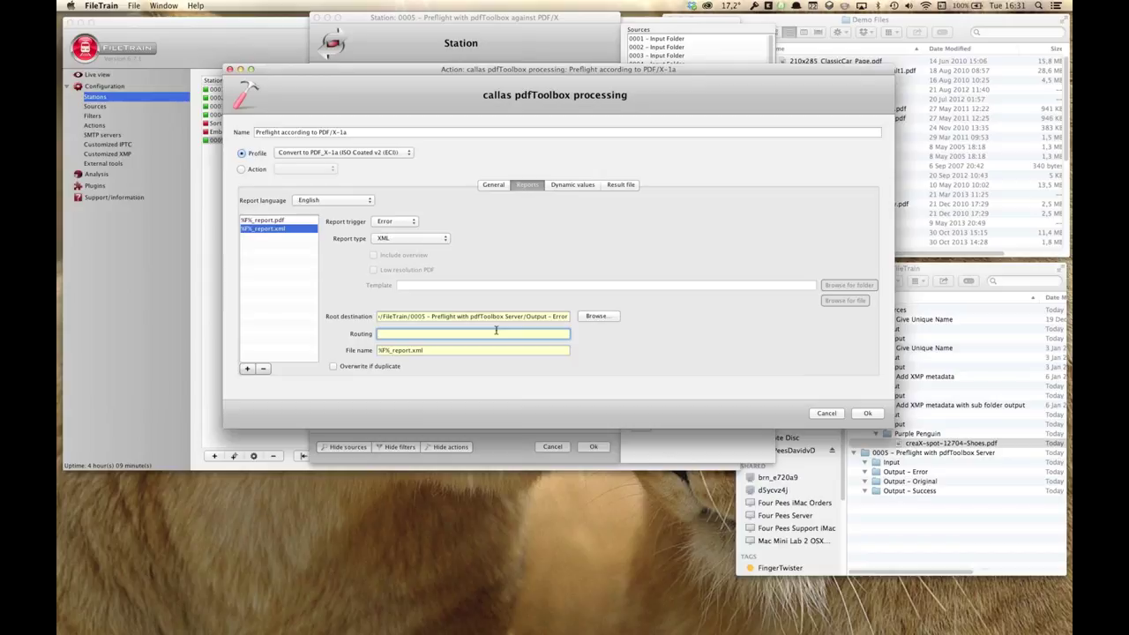
pyautogui.click(567, 316)
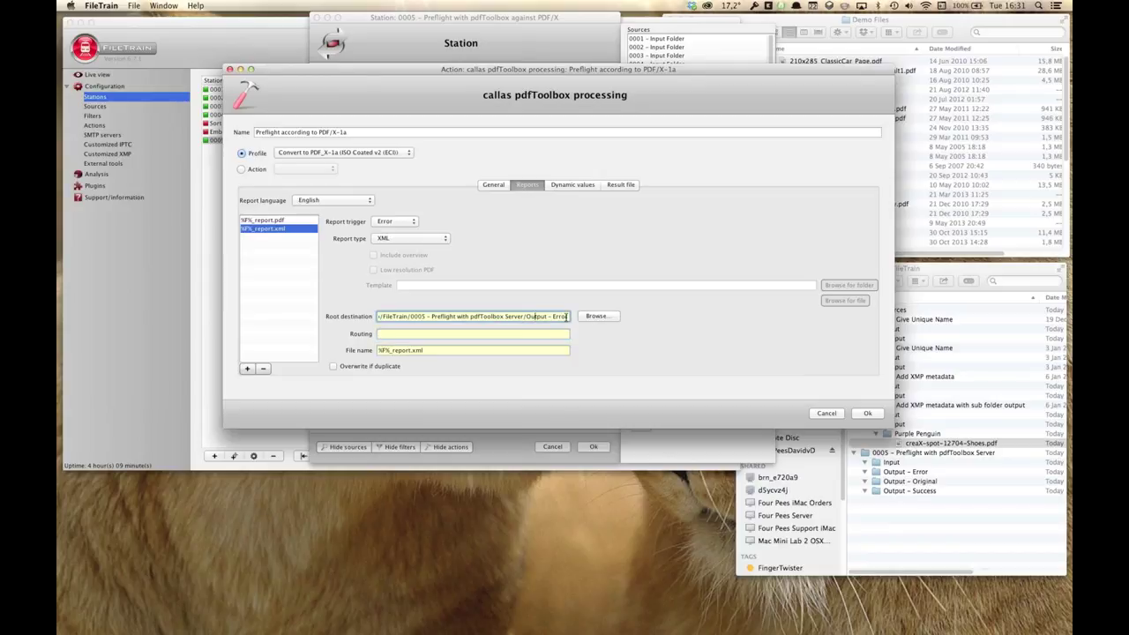
pyautogui.moveTo(569, 316); pyautogui.dragTo(308, 316)
pyautogui.click(401, 316)
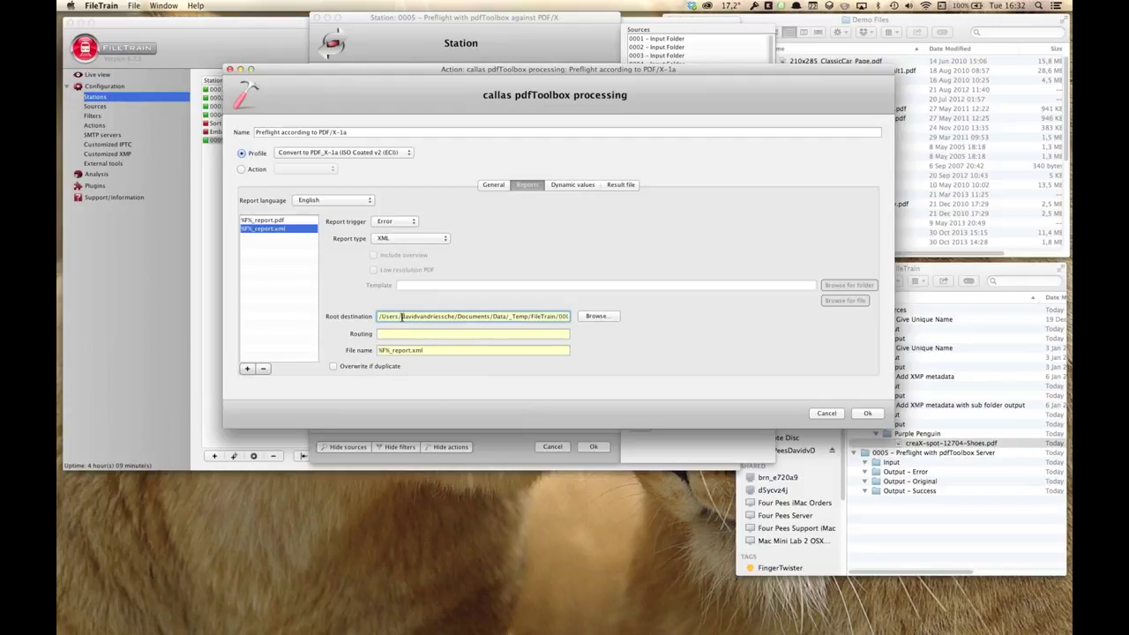
pyautogui.click(402, 333)
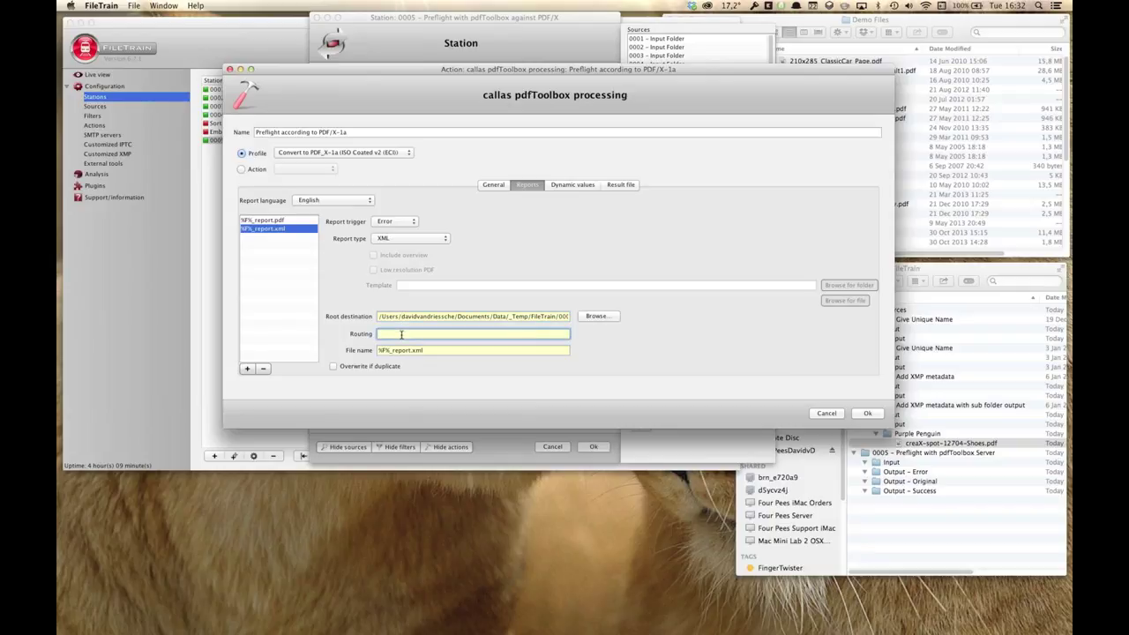
pyautogui.moveTo(385, 350); pyautogui.dragTo(376, 350)
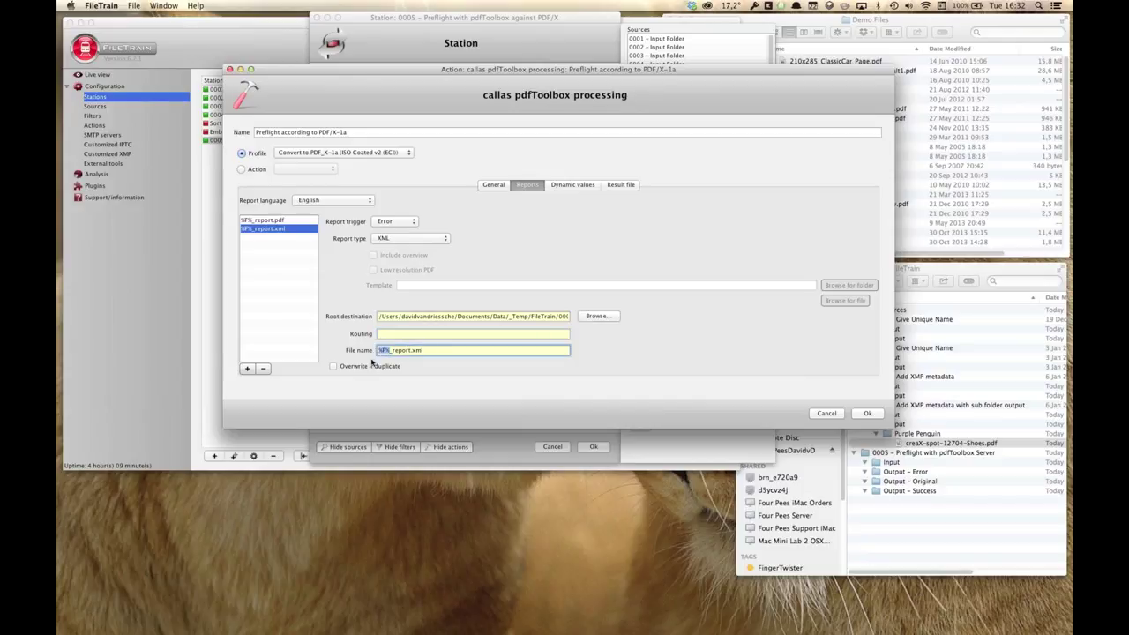
# Step: Try the routing path XML/report/%DATE for the XML report and clear it again
pyautogui.click(392, 331)
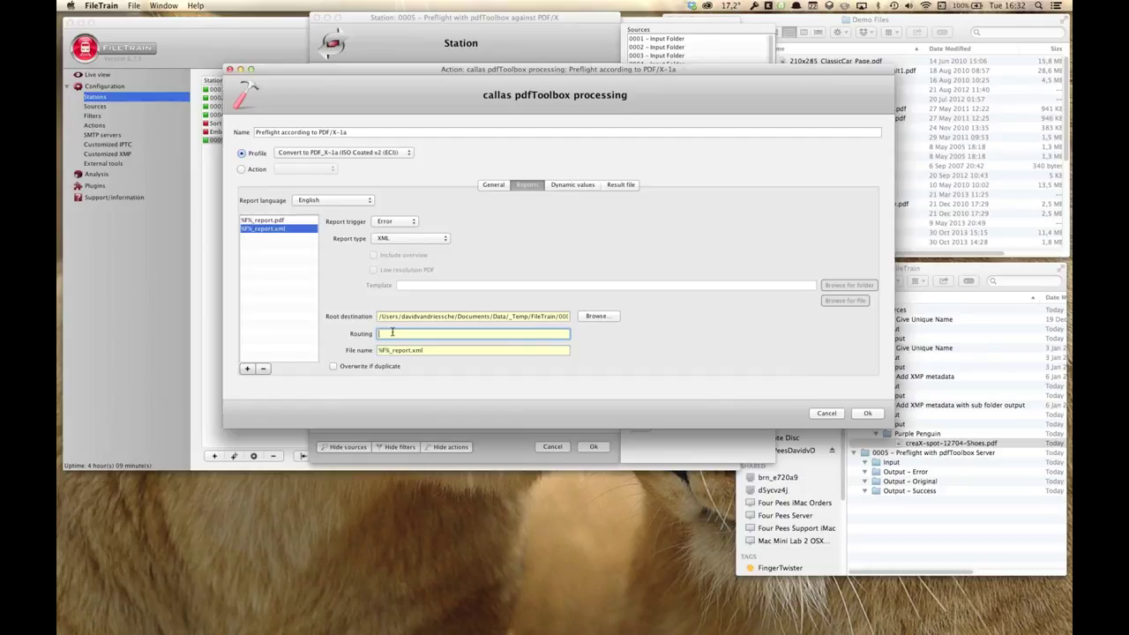
pyautogui.write('XML/report/%DATE')
pyautogui.click(502, 317)
pyautogui.press('Tab')
pyautogui.press('BackSpace')
# Step: Review the preflight action's dynamic values and the result file's success and error destinations
pyautogui.click(572, 184)
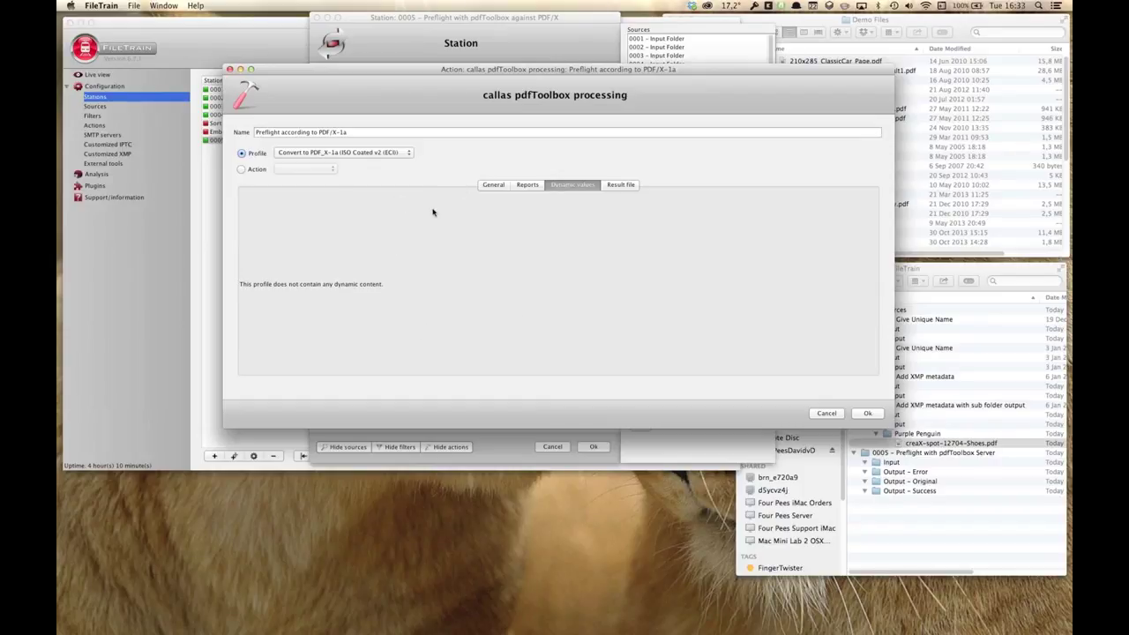
pyautogui.click(620, 185)
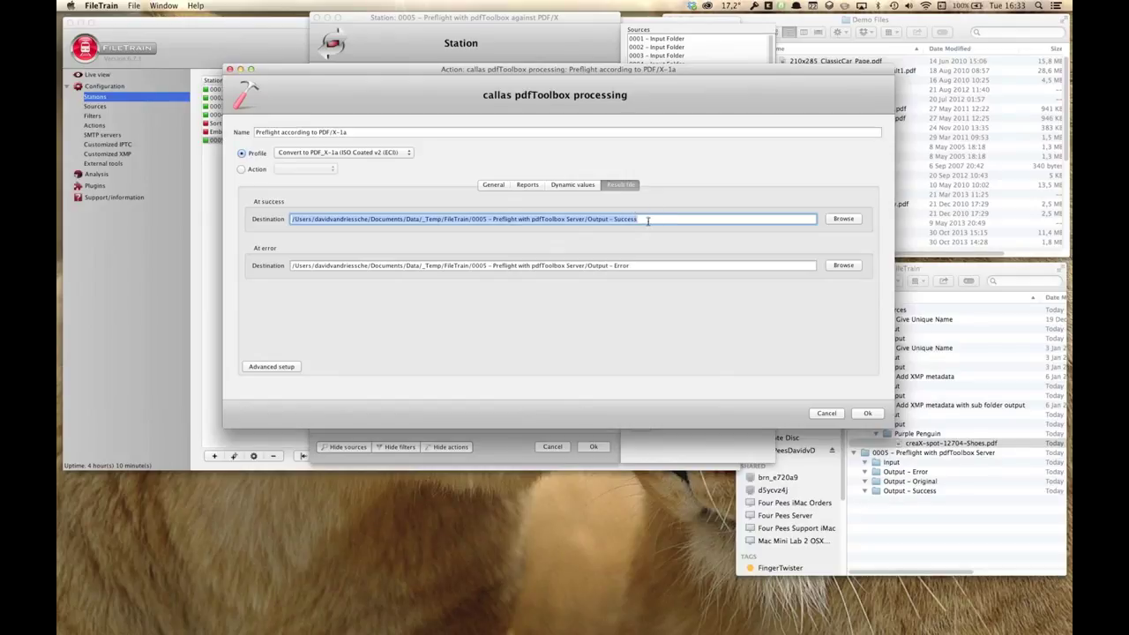
pyautogui.click(655, 221)
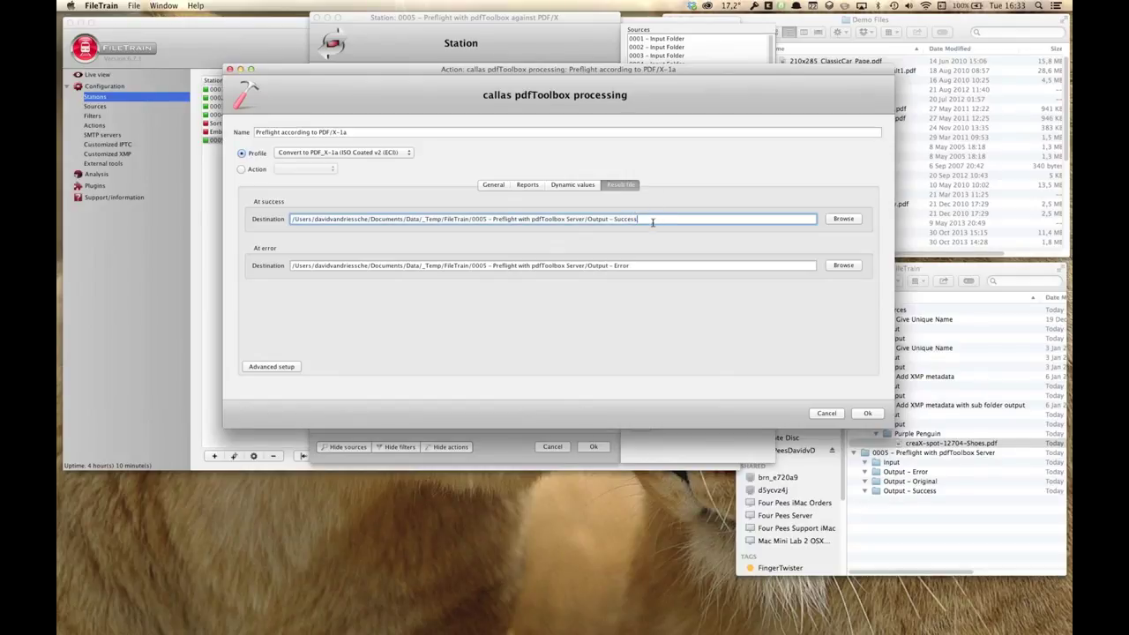
pyautogui.click(635, 265)
pyautogui.moveTo(635, 266); pyautogui.dragTo(392, 265)
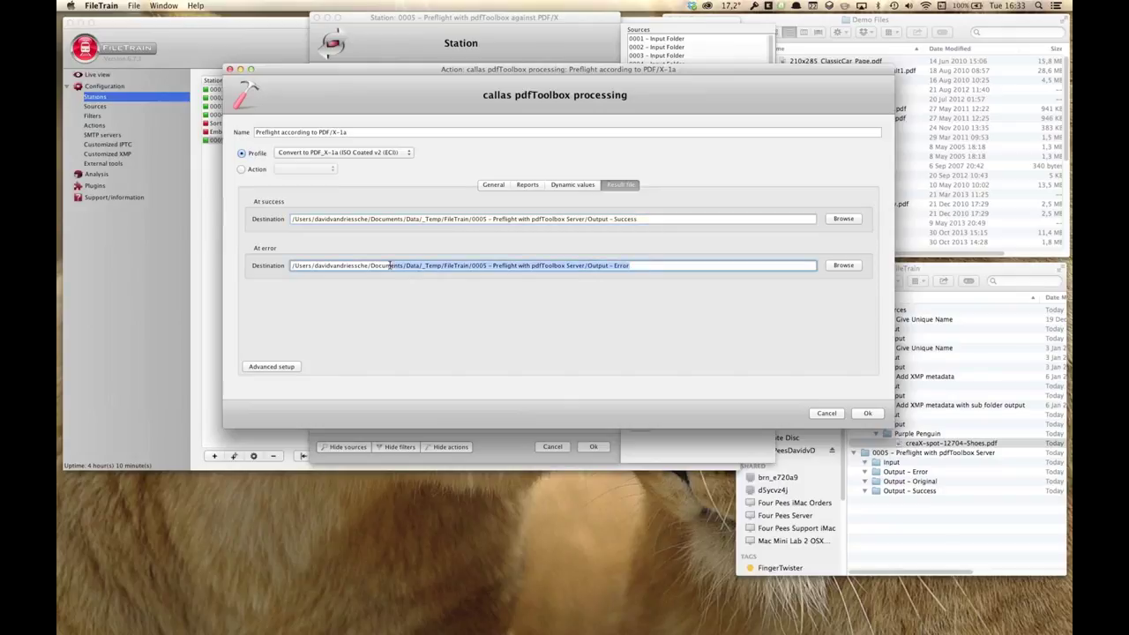
pyautogui.click(668, 219)
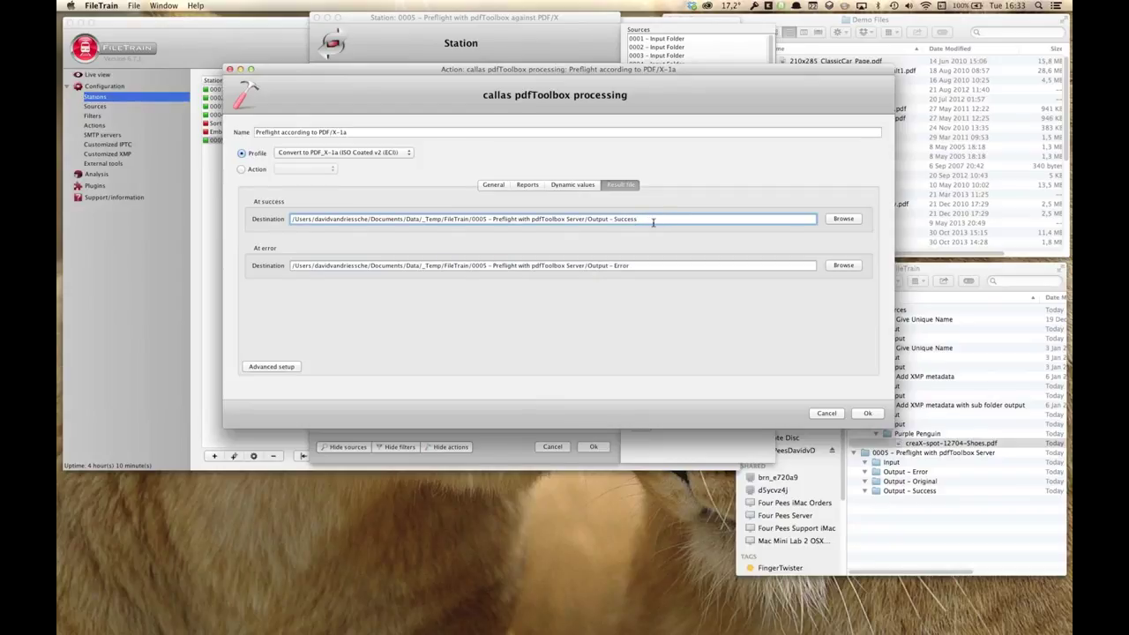
# Step: Inspect the advanced result file setup, and close both the preflight action and the station without saving changes
pyautogui.click(288, 367)
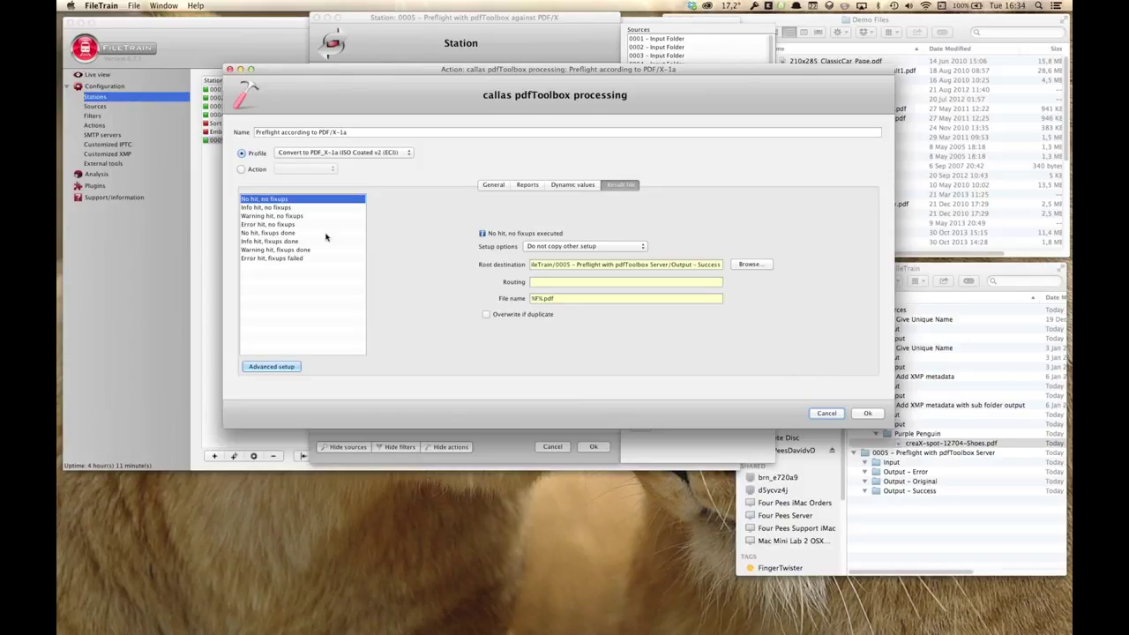
pyautogui.click(280, 366)
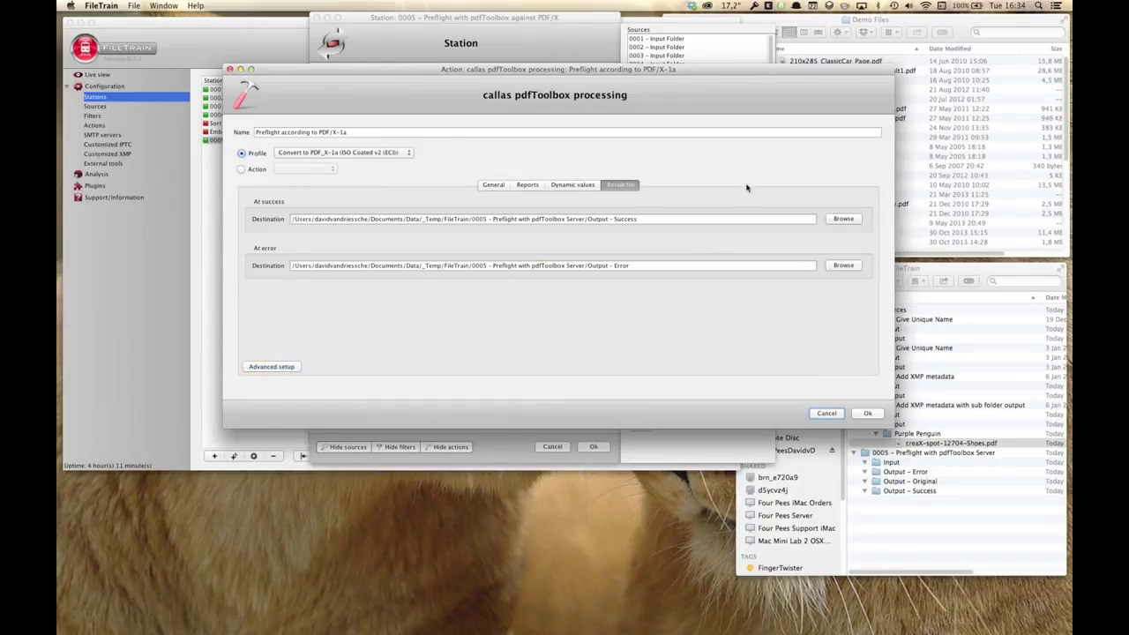
pyautogui.click(835, 414)
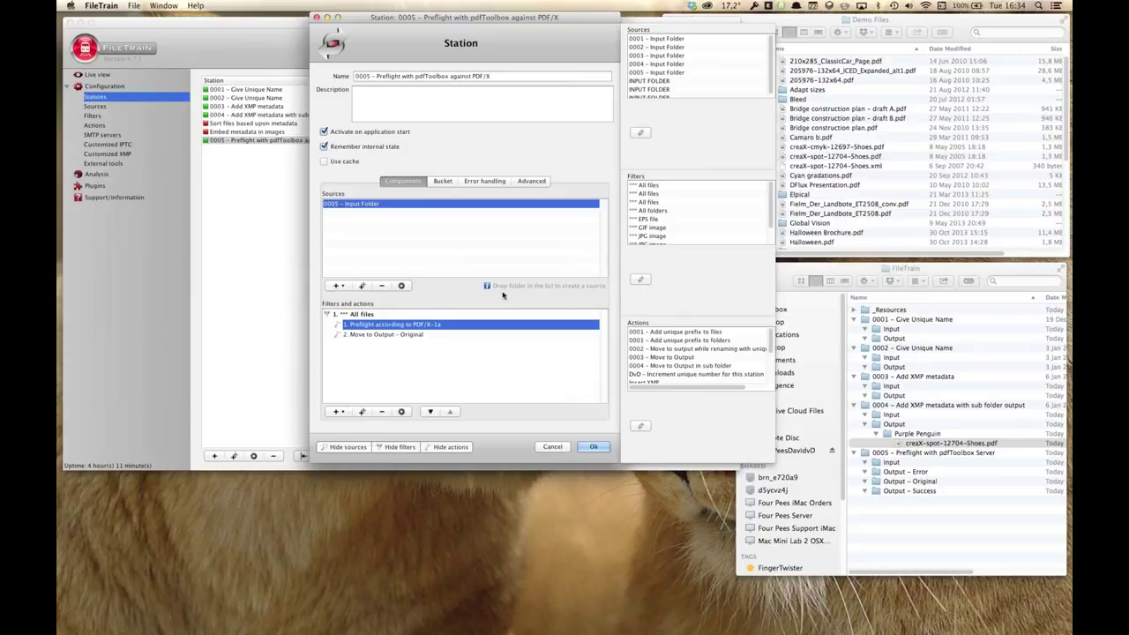
pyautogui.click(553, 446)
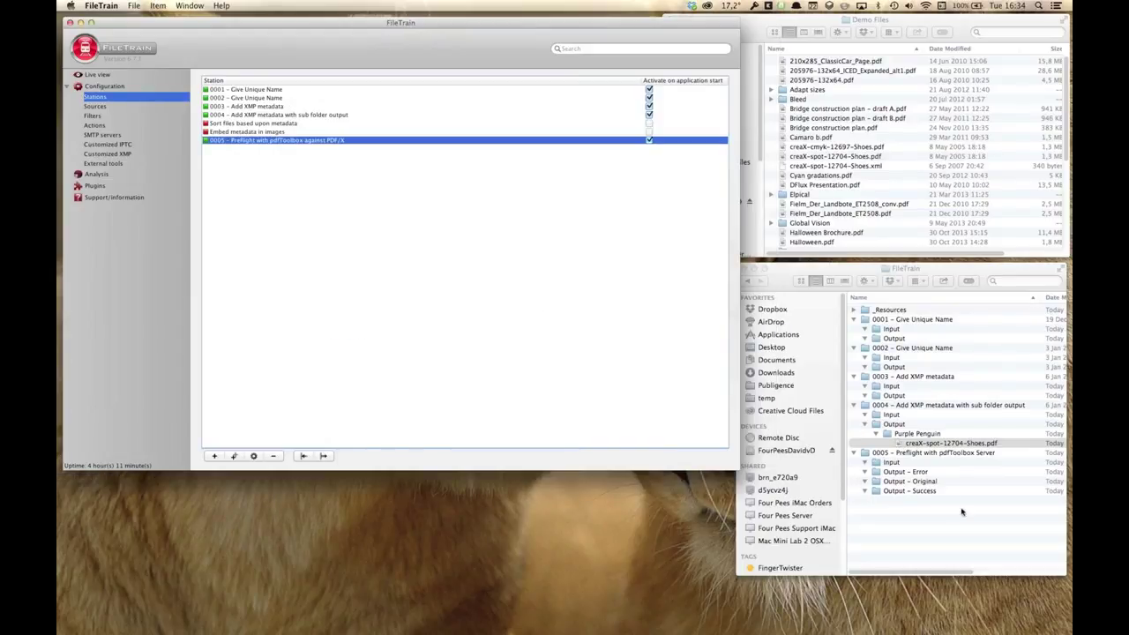
# Step: In Finder, place Bridge construction plan - draft A.pdf, creaX-cmyk-12697-Shoes.pdf and creaX-spot-12704-Shoes.pdf in the 0005 preflight station's Input folder
pyautogui.click(951, 442)
pyautogui.moveTo(880, 110); pyautogui.dragTo(892, 462)
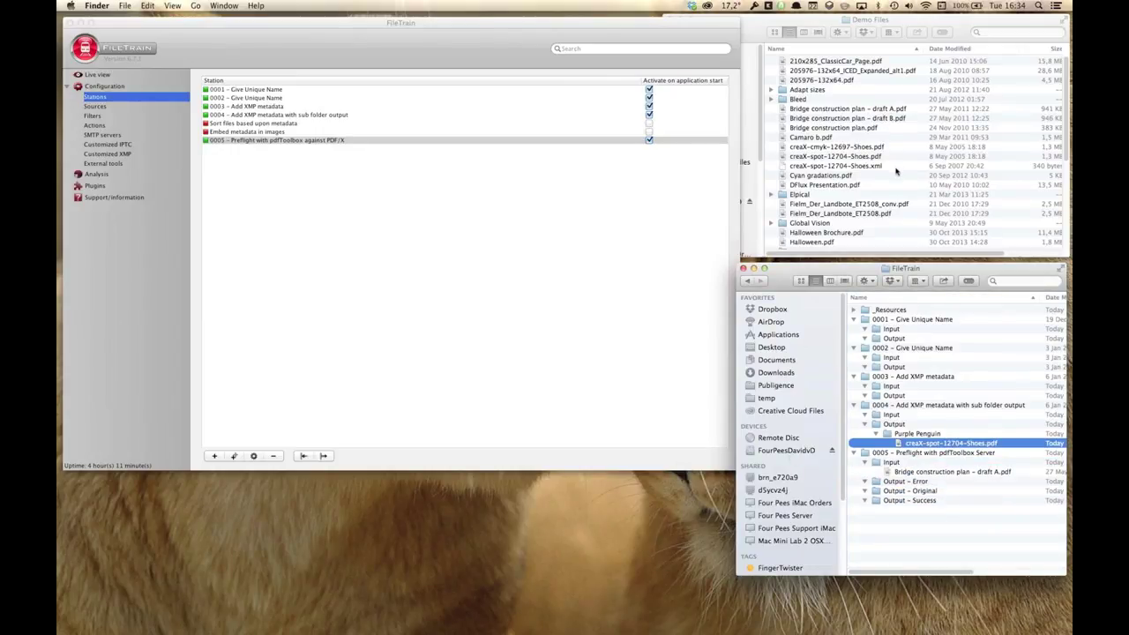
pyautogui.click(878, 148)
pyautogui.keyDown('shift'); pyautogui.click(878, 156); pyautogui.keyUp('shift')
pyautogui.moveTo(878, 157); pyautogui.dragTo(895, 464)
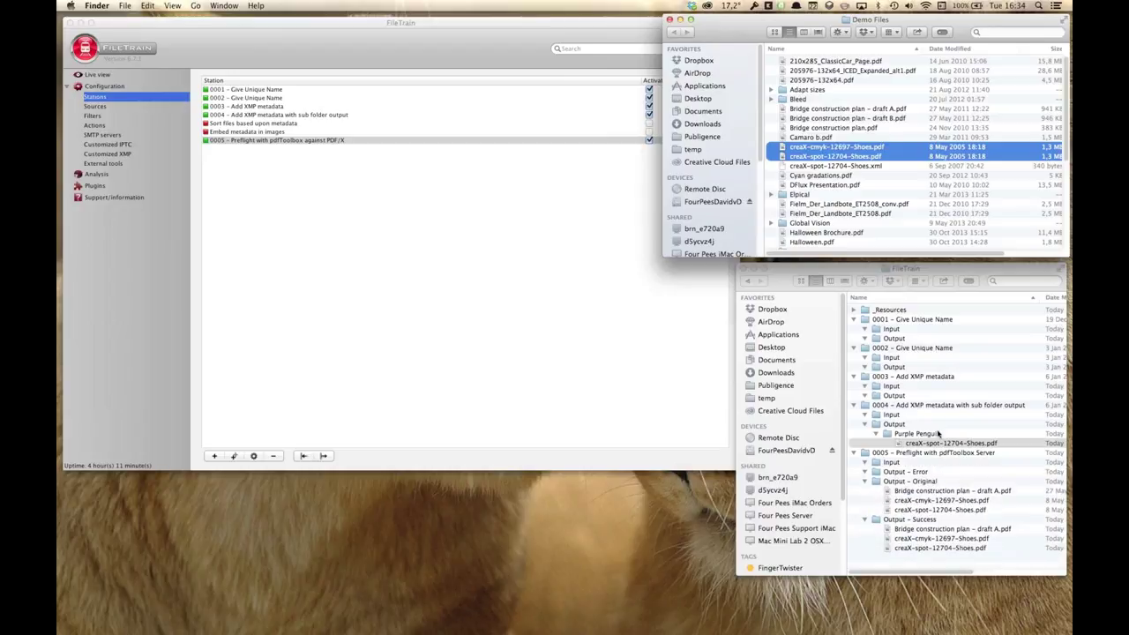
# Step: Examine the files delivered to the Output - Original and Output - Success folders of the 0005 preflight station
pyautogui.click(934, 485)
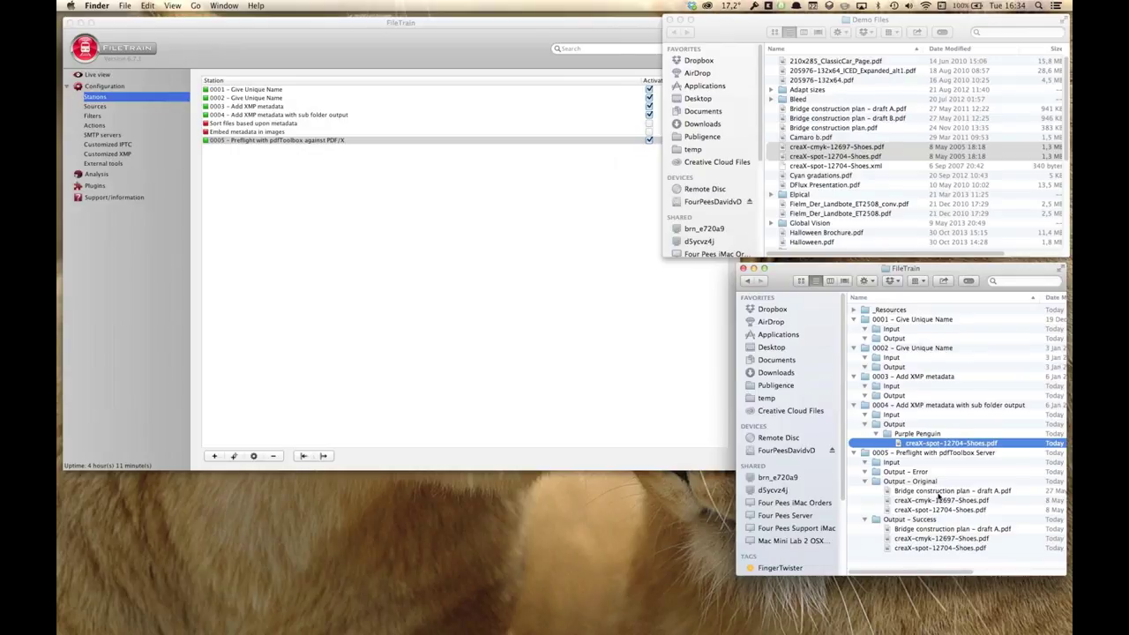
pyautogui.click(930, 484)
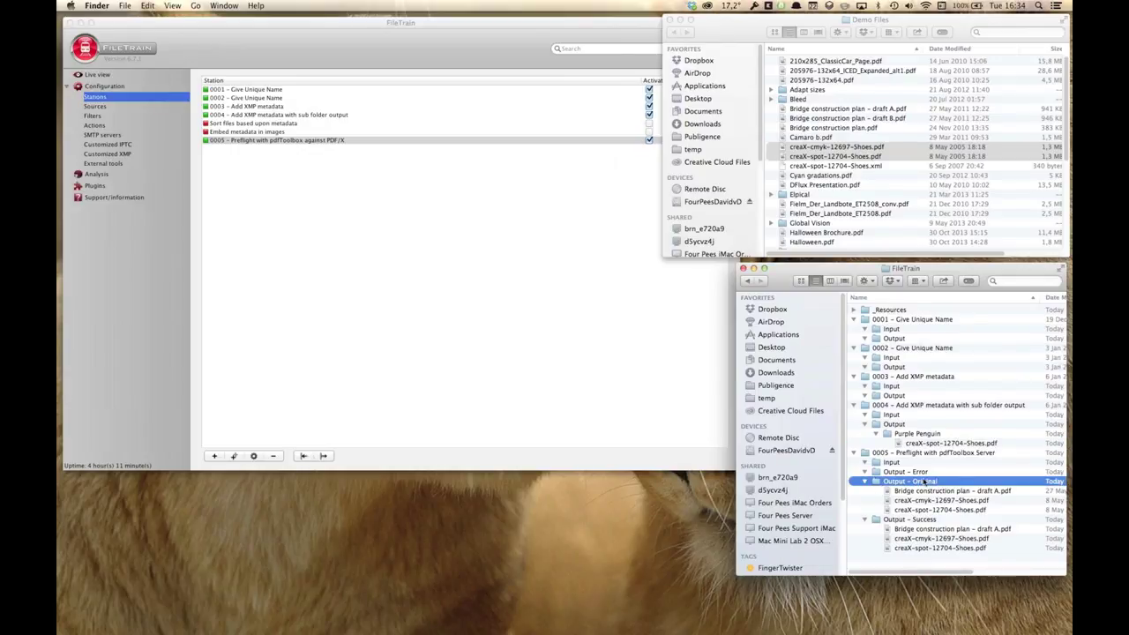
pyautogui.click(923, 520)
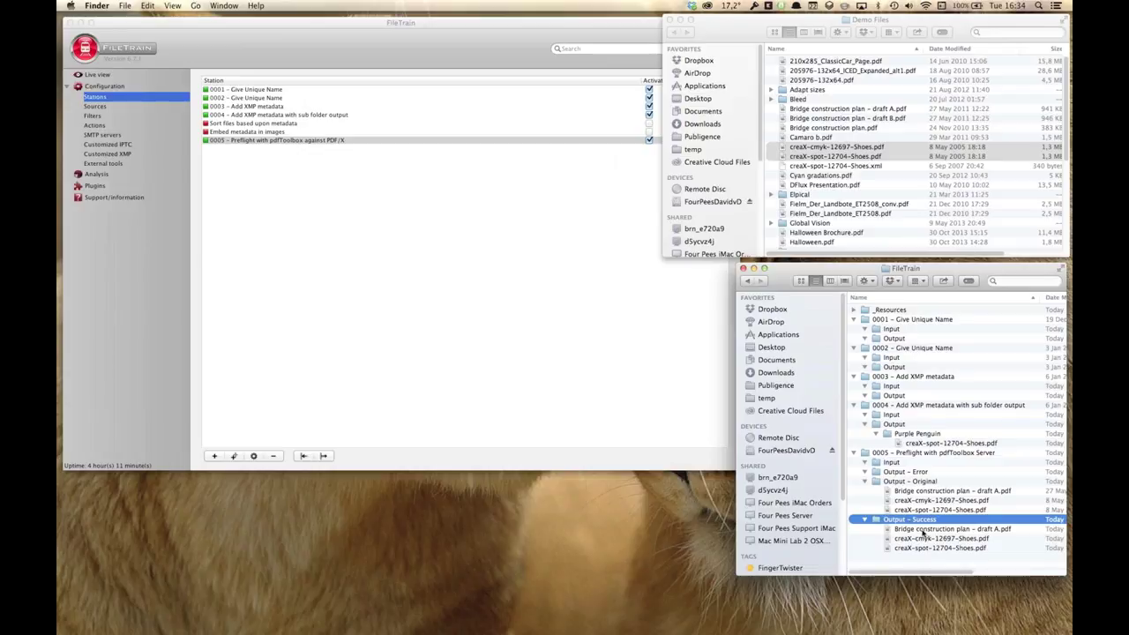
pyautogui.click(923, 530)
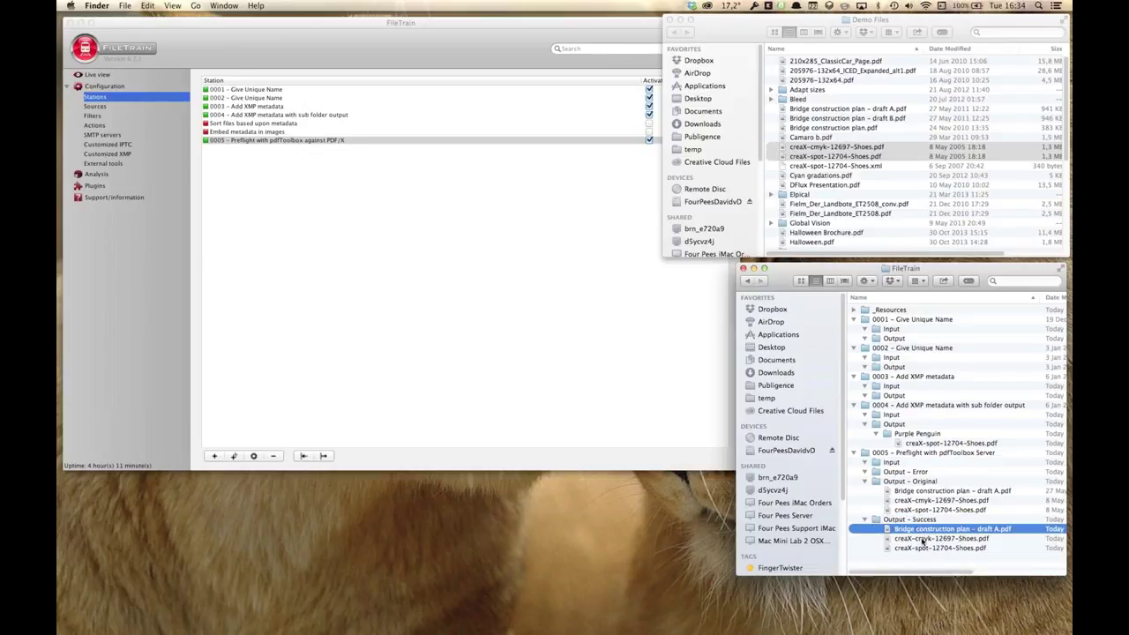
pyautogui.click(923, 539)
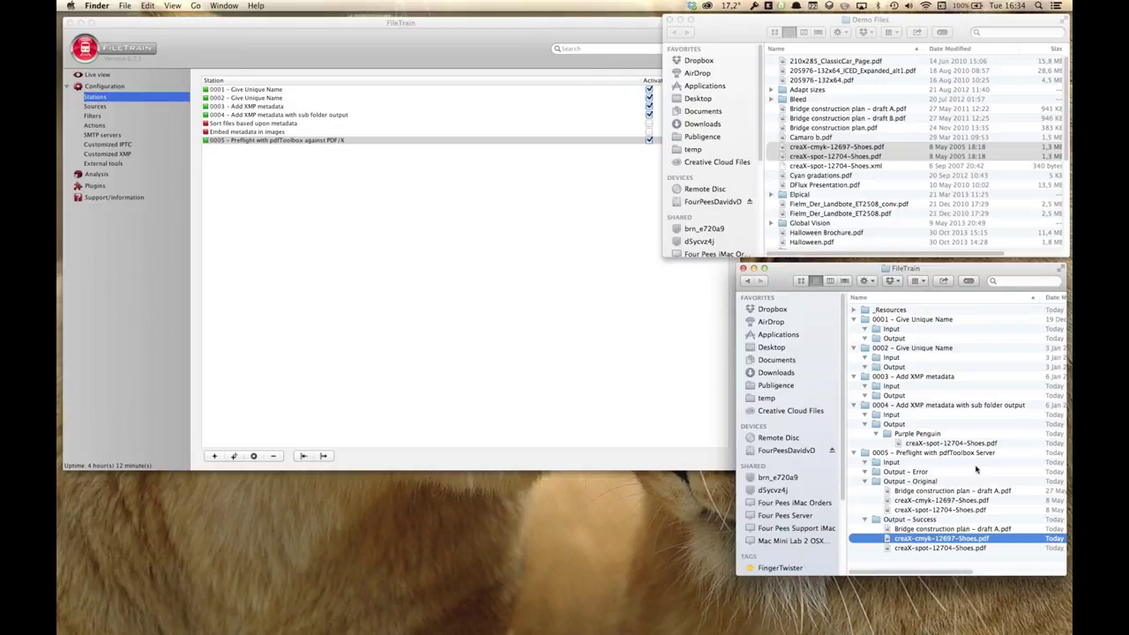
# Step: In FileTrain, review the action types available when creating a new action, without adding one
pyautogui.click(408, 299)
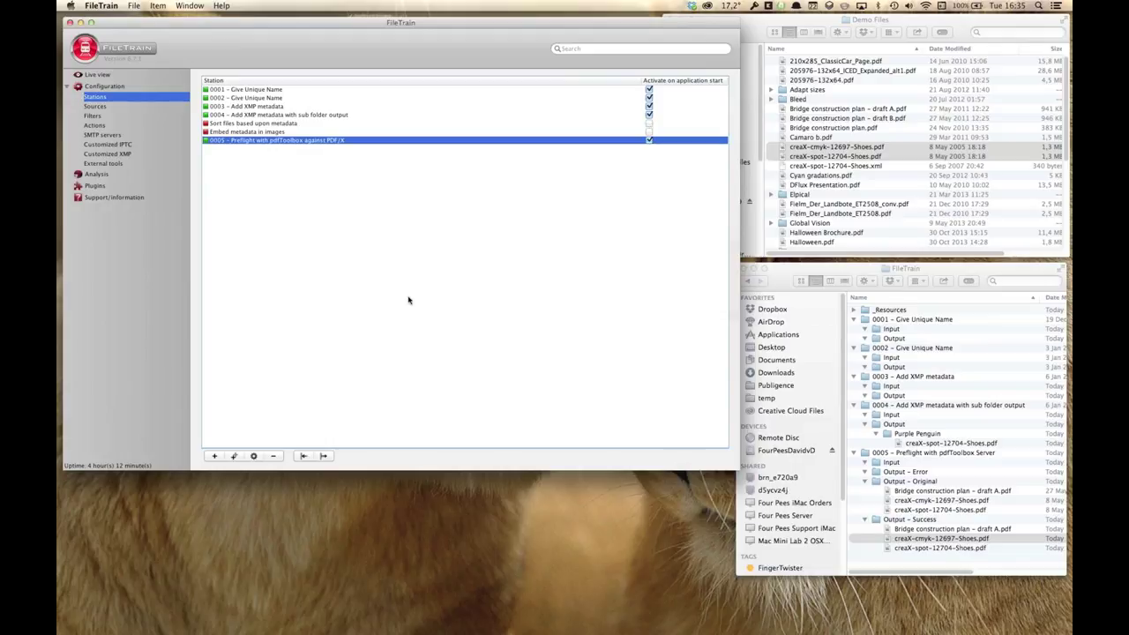
pyautogui.click(108, 125)
pyautogui.click(132, 130)
pyautogui.click(217, 456)
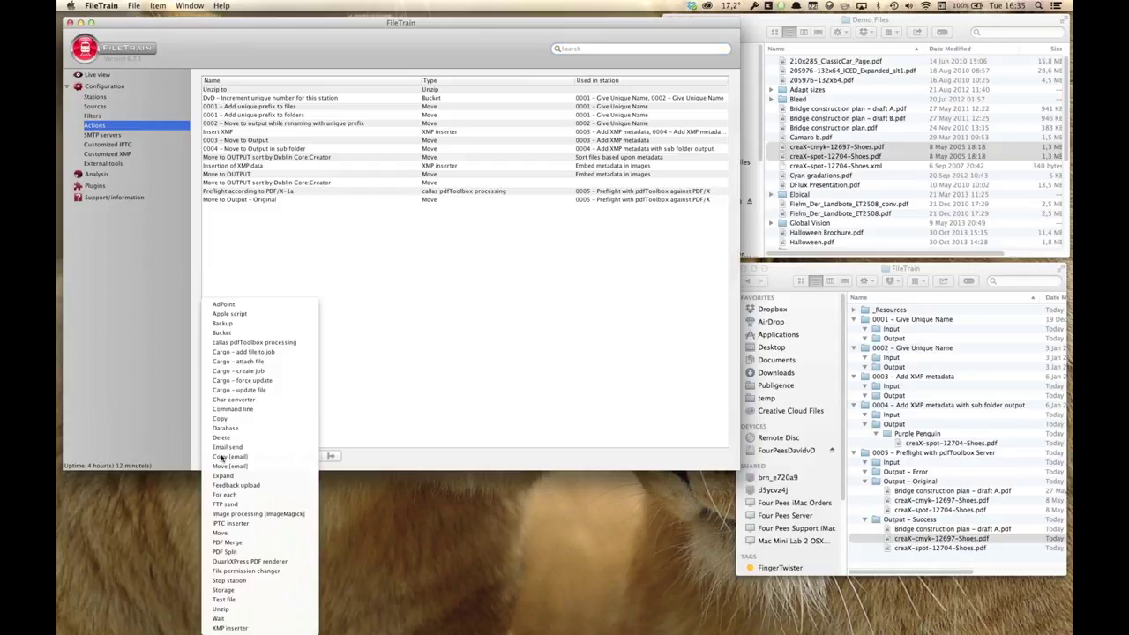
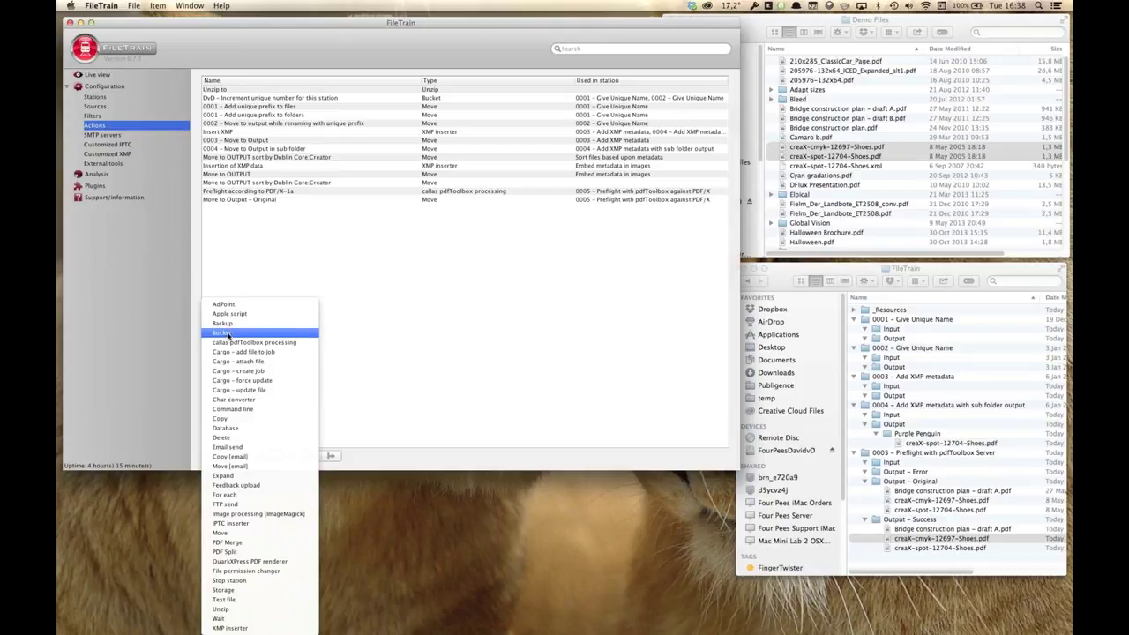
pyautogui.click(399, 294)
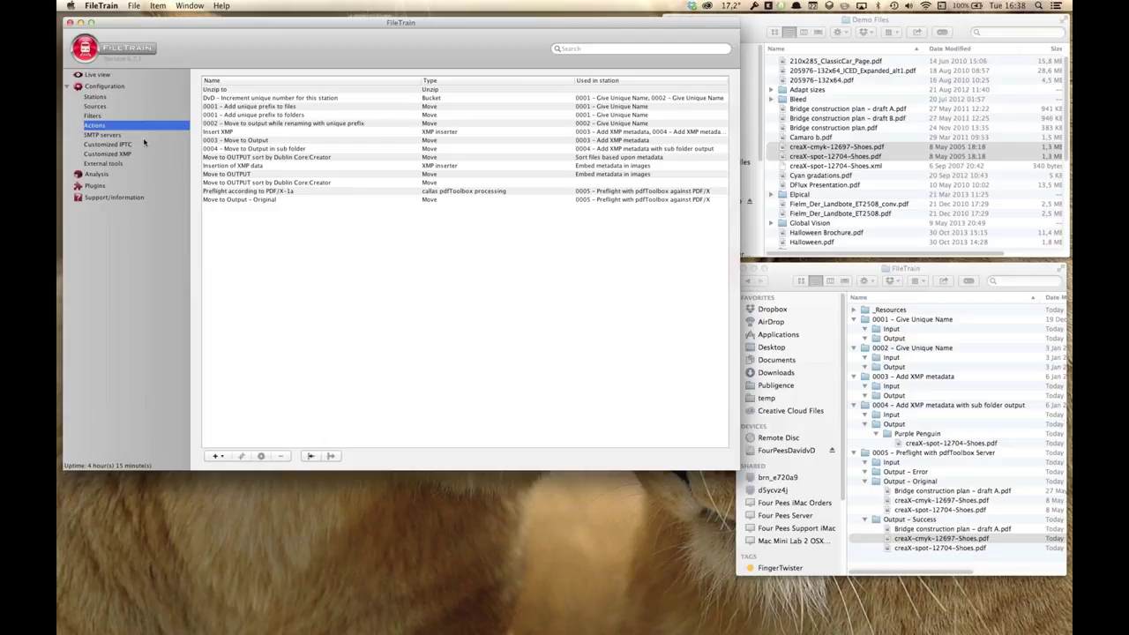
# Step: Inspect the scanning settings of the 0004 - Input Folder source and close it without saving changes
pyautogui.click(95, 106)
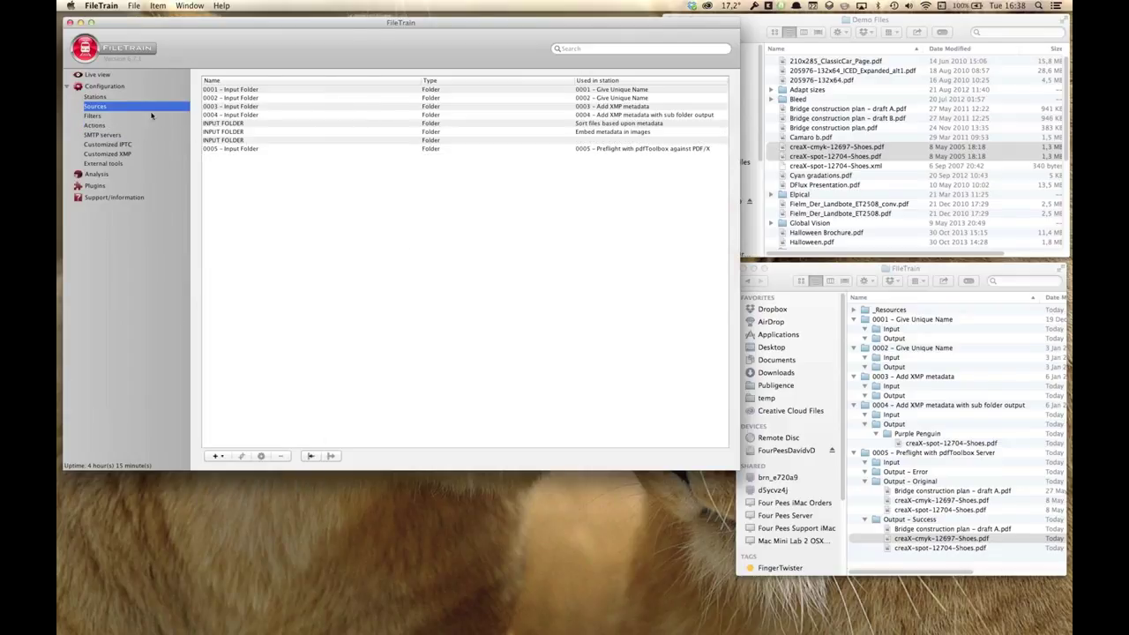
pyautogui.click(253, 115)
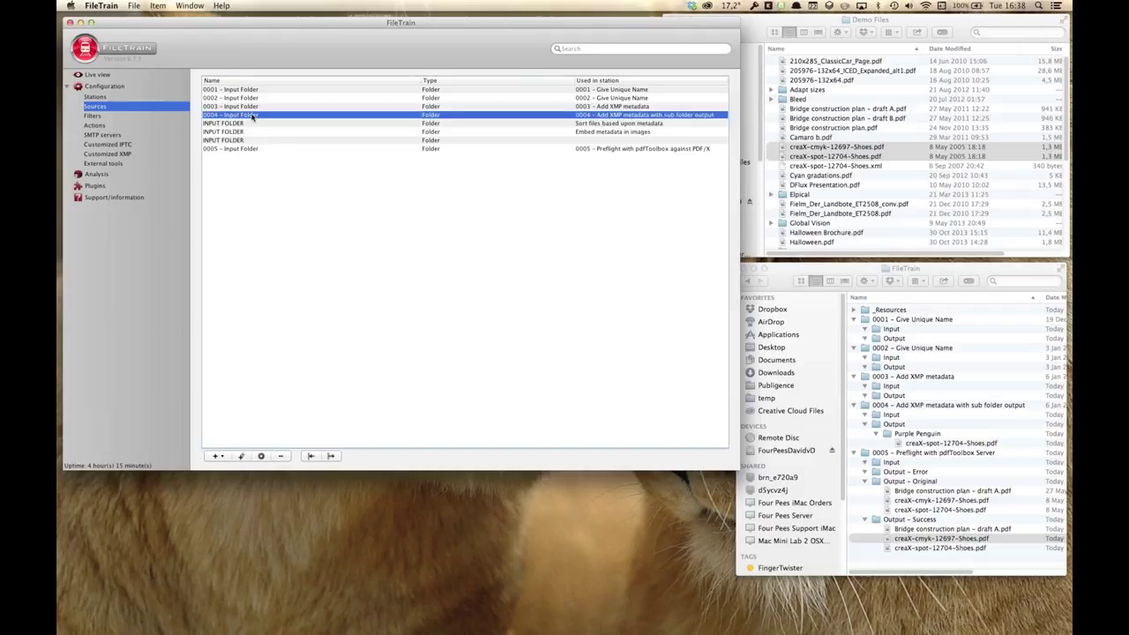
pyautogui.doubleClick(253, 116)
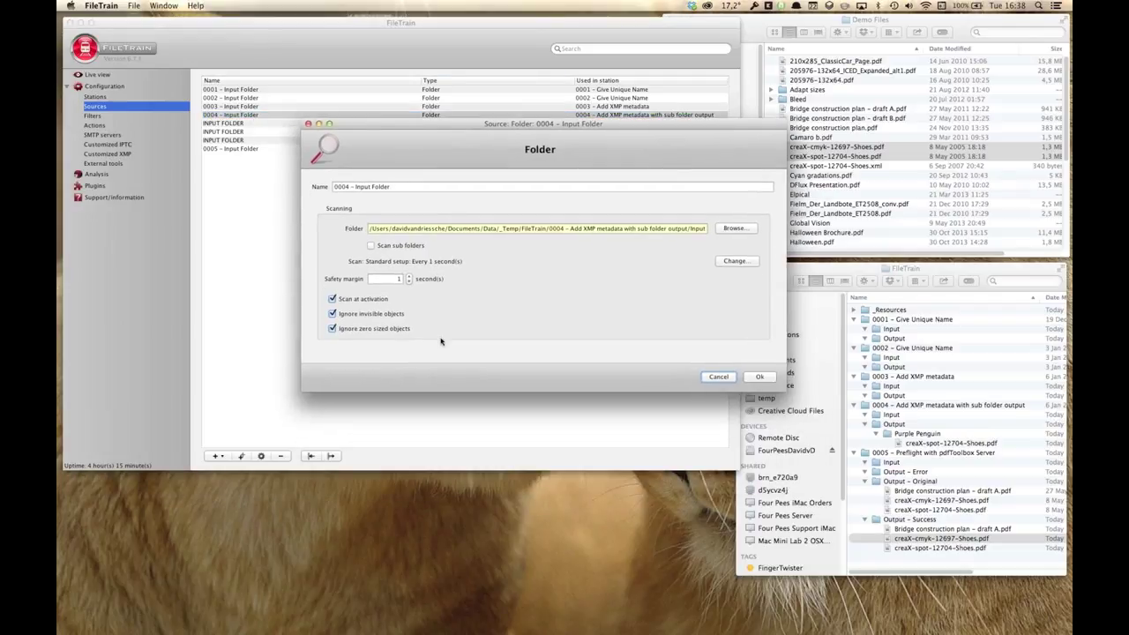
pyautogui.click(718, 376)
# Step: Review the available source types and look at a blank Folder source without creating it
pyautogui.click(217, 456)
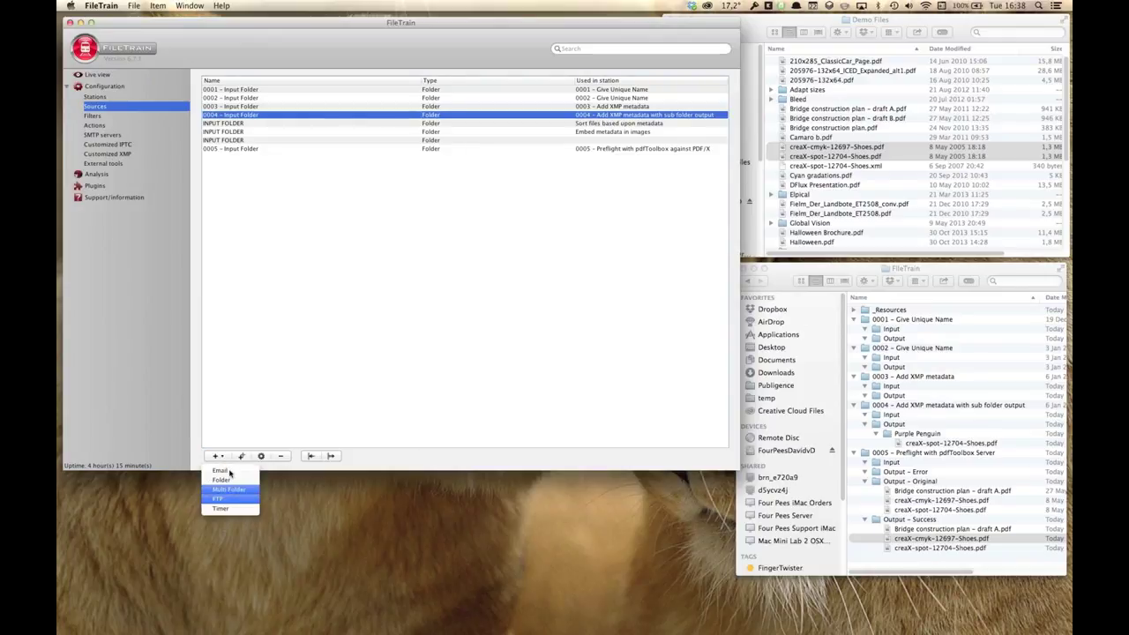
pyautogui.click(224, 480)
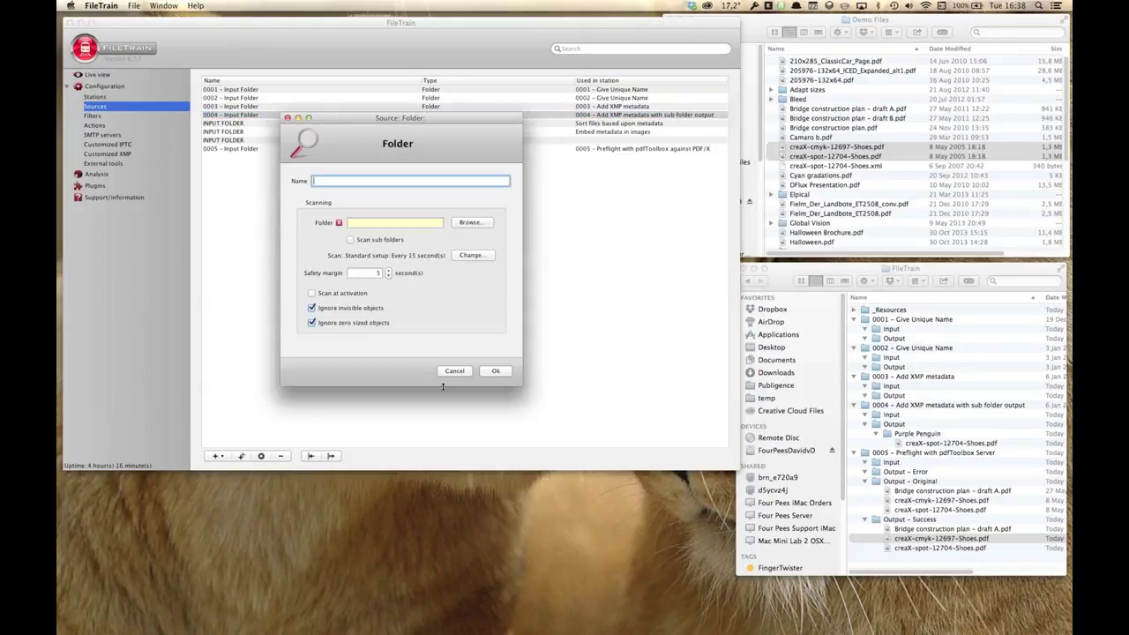
pyautogui.click(454, 370)
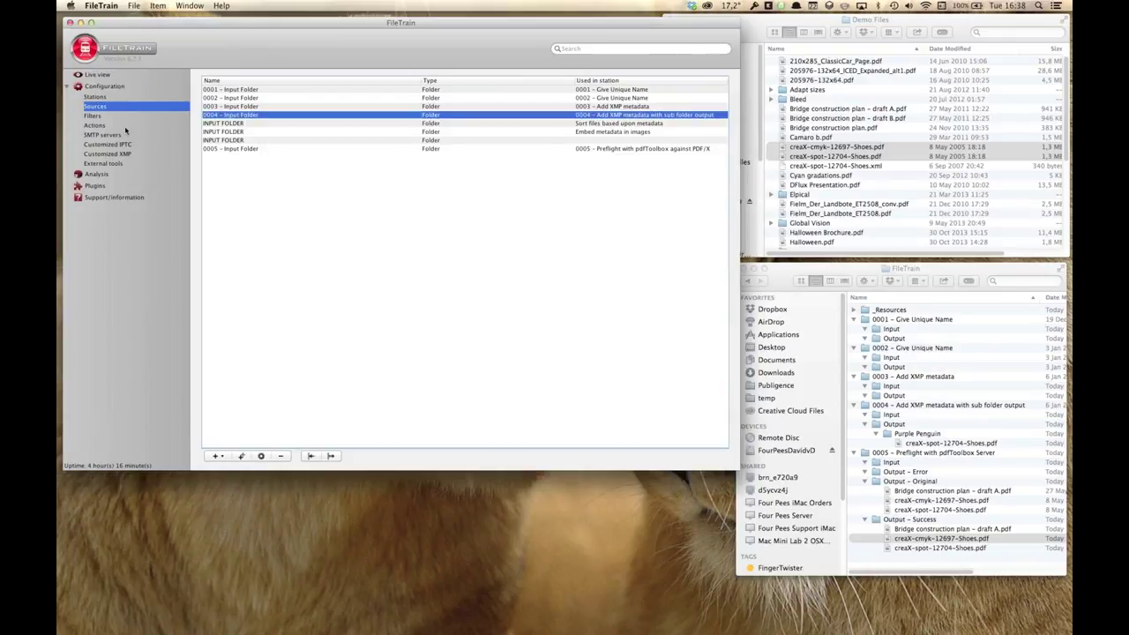
# Step: Look through the file filters, and inspect the Nickname and Publication entries of the Insert XMP action without saving changes
pyautogui.click(101, 116)
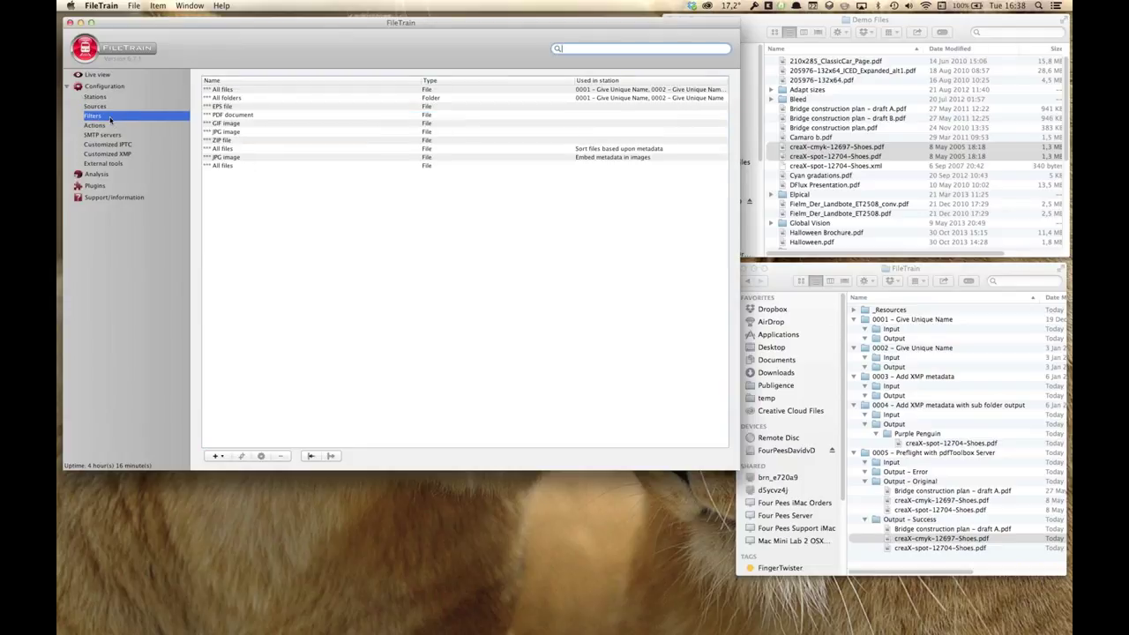
pyautogui.doubleClick(245, 89)
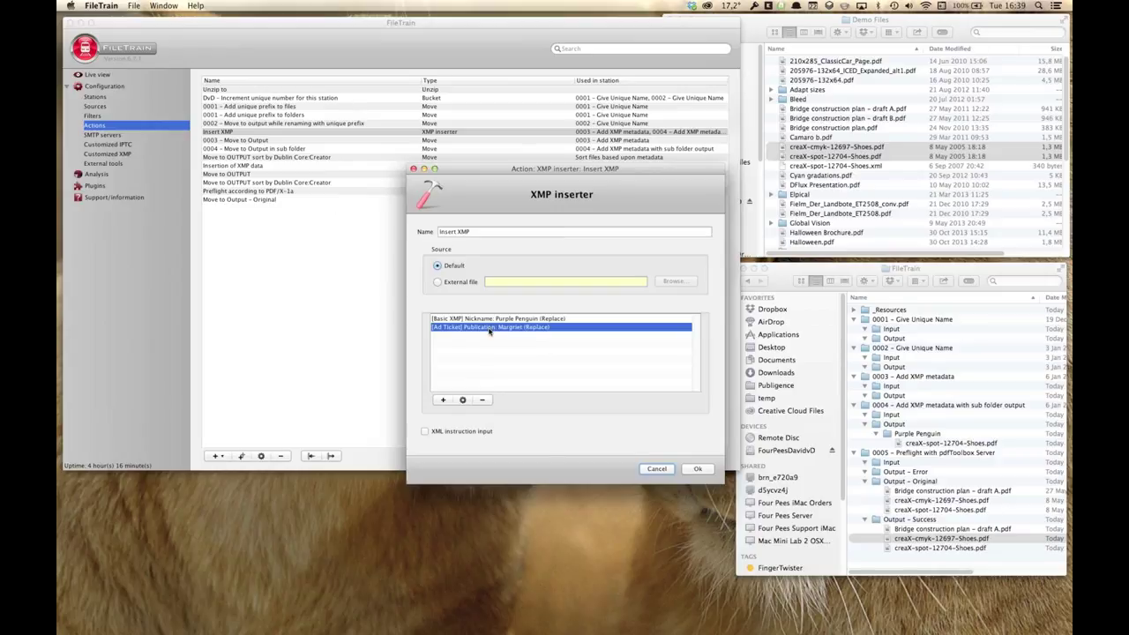
pyautogui.doubleClick(490, 328)
pyautogui.click(565, 390)
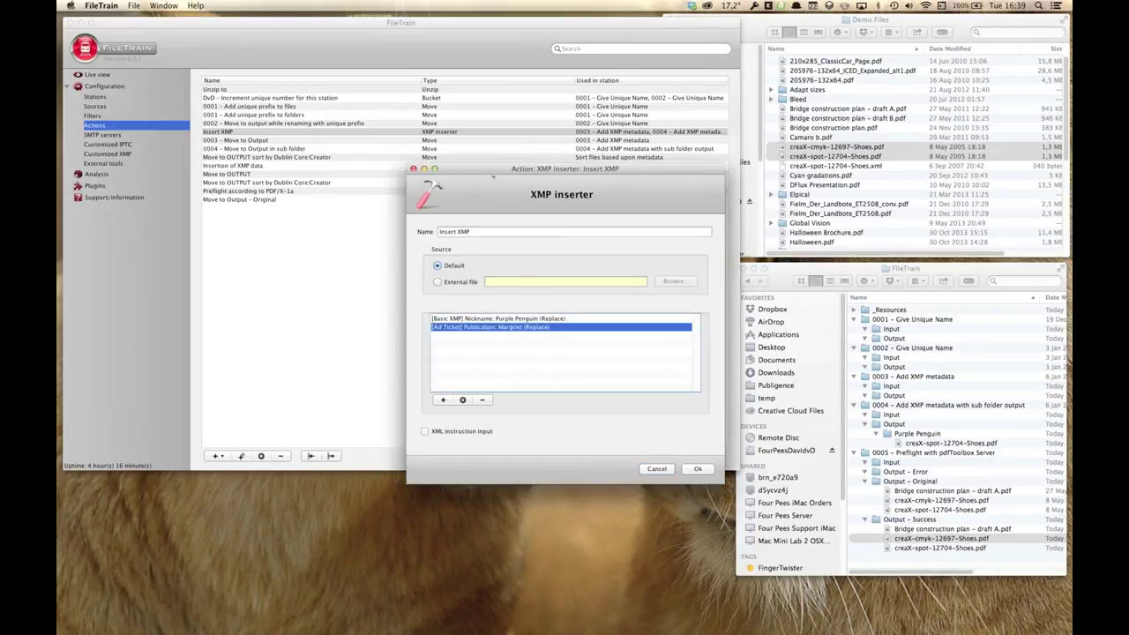
pyautogui.moveTo(494, 180); pyautogui.dragTo(394, 130)
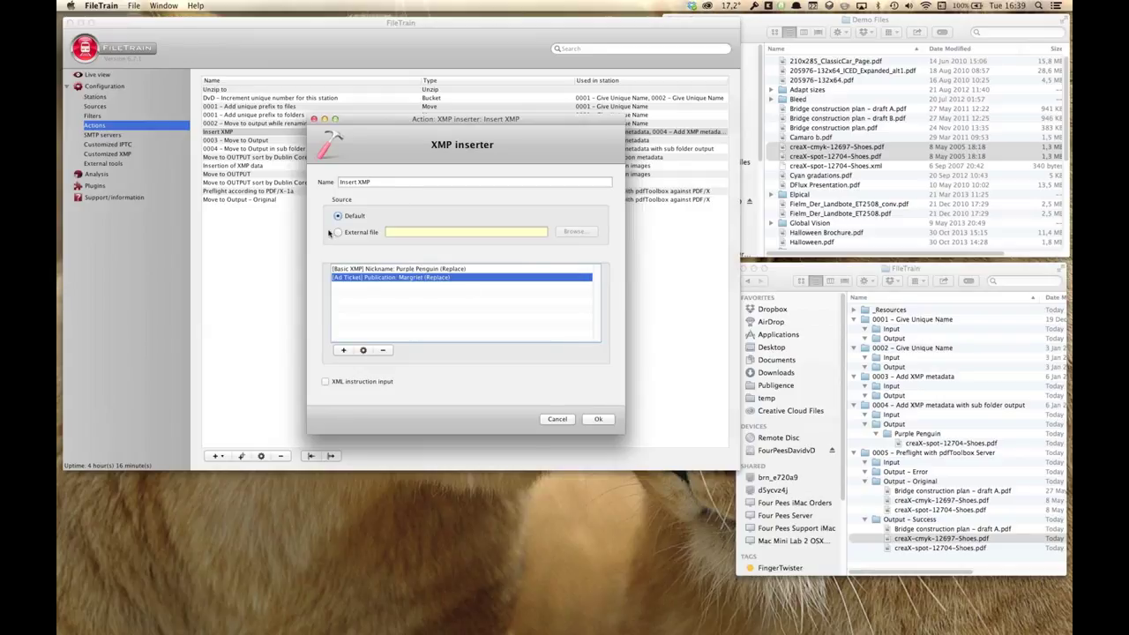
pyautogui.click(457, 269)
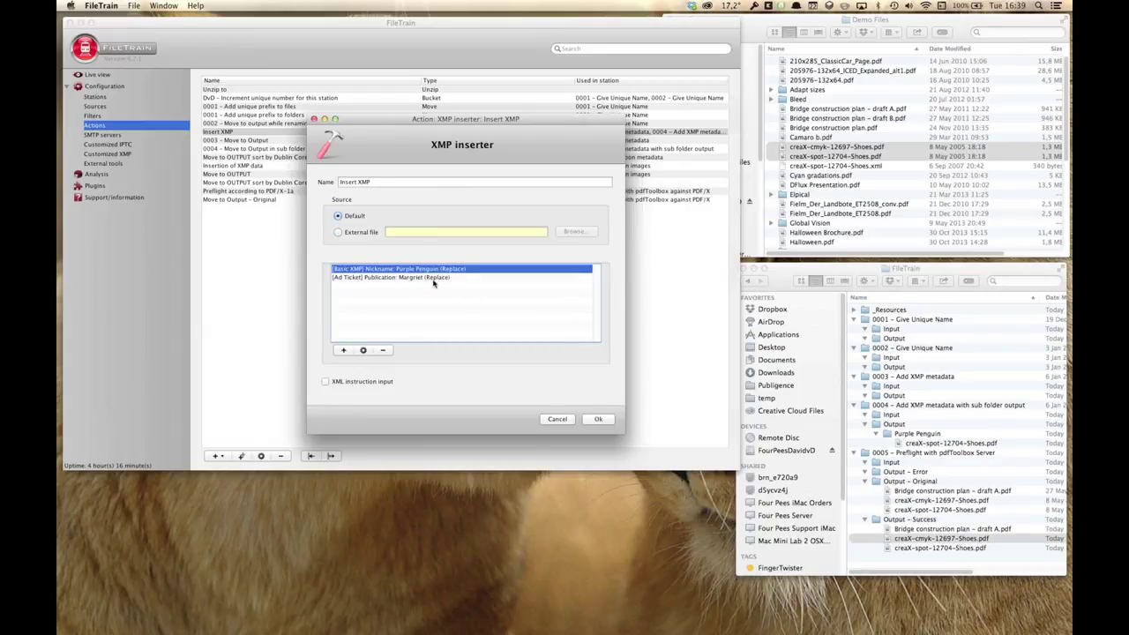
pyautogui.click(545, 420)
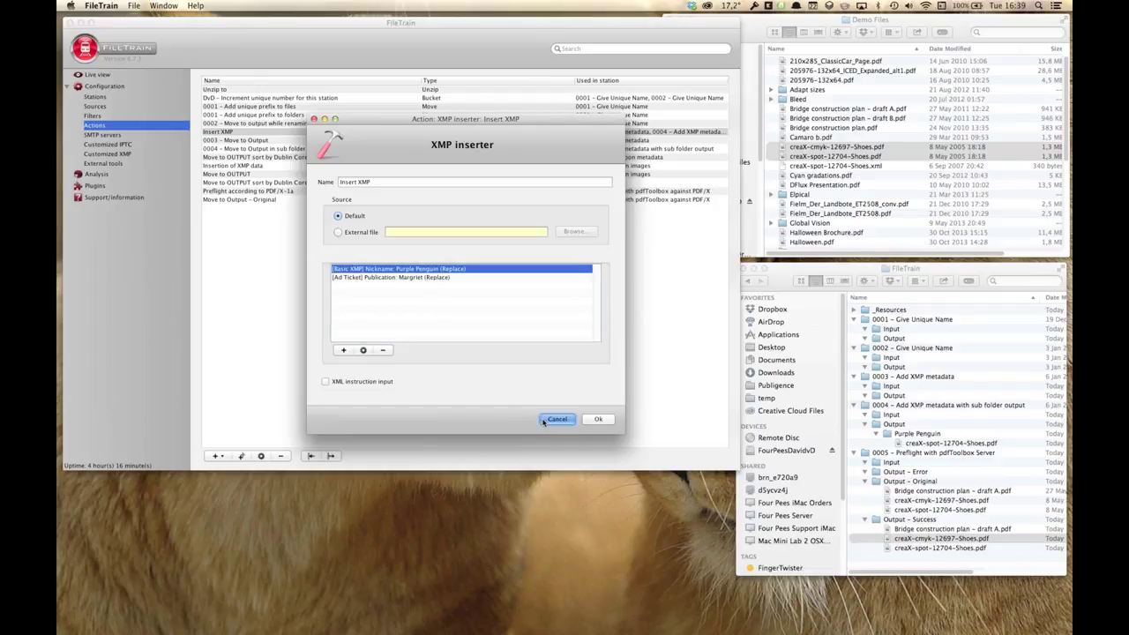
# Step: Bring up the FileTrain manual and view its section 6, Macro tags for FileTrain
pyautogui.click(221, 6)
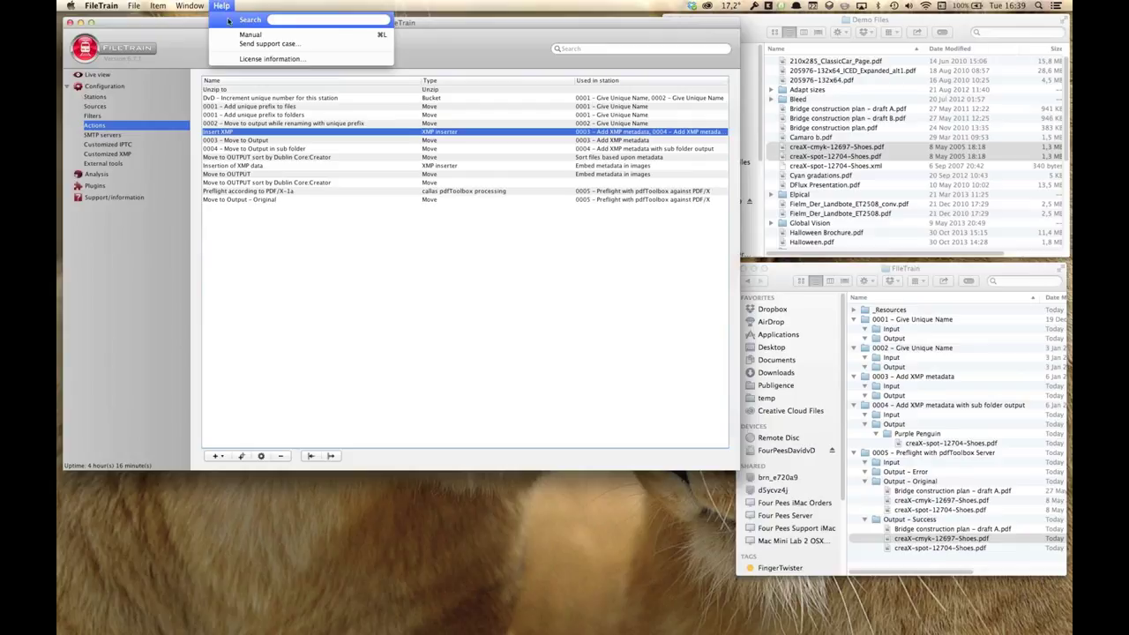
pyautogui.click(243, 34)
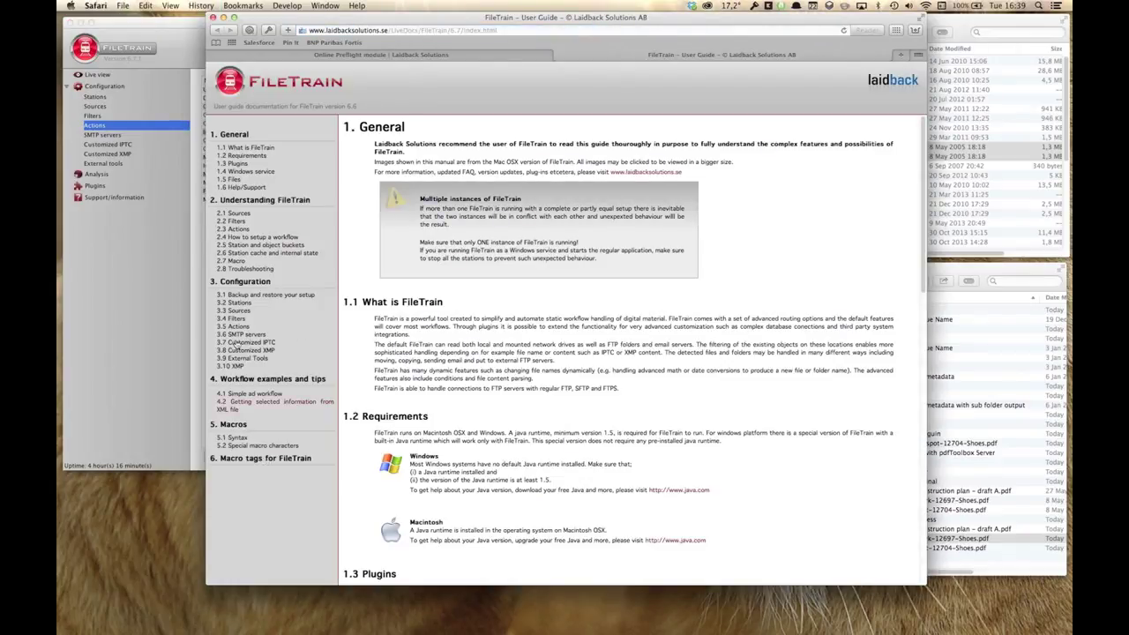
pyautogui.click(266, 458)
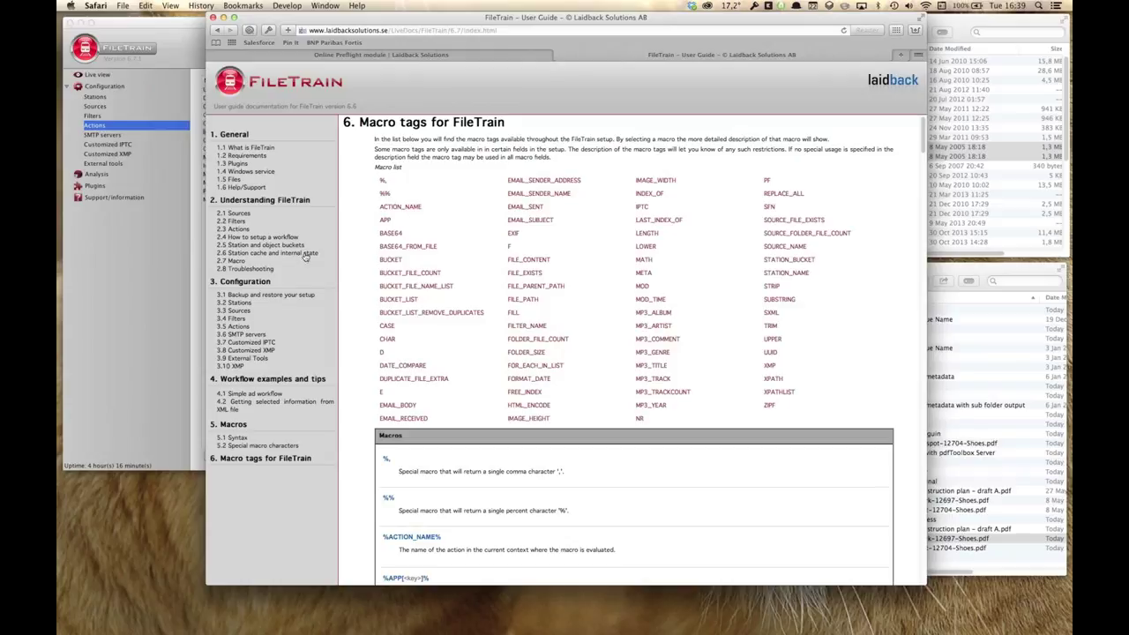
# Step: Back in FileTrain, examine the XML report's routing and the %F% macro in its file name within the Preflight according to PDF/X-1a action
pyautogui.click(165, 197)
pyautogui.click(116, 123)
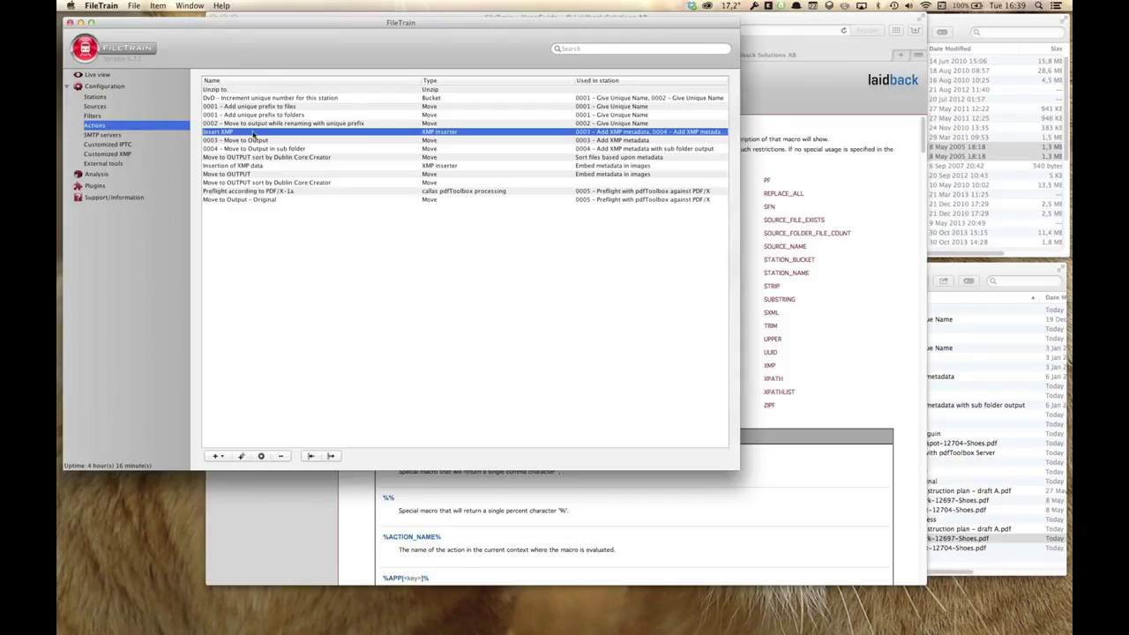
pyautogui.doubleClick(245, 193)
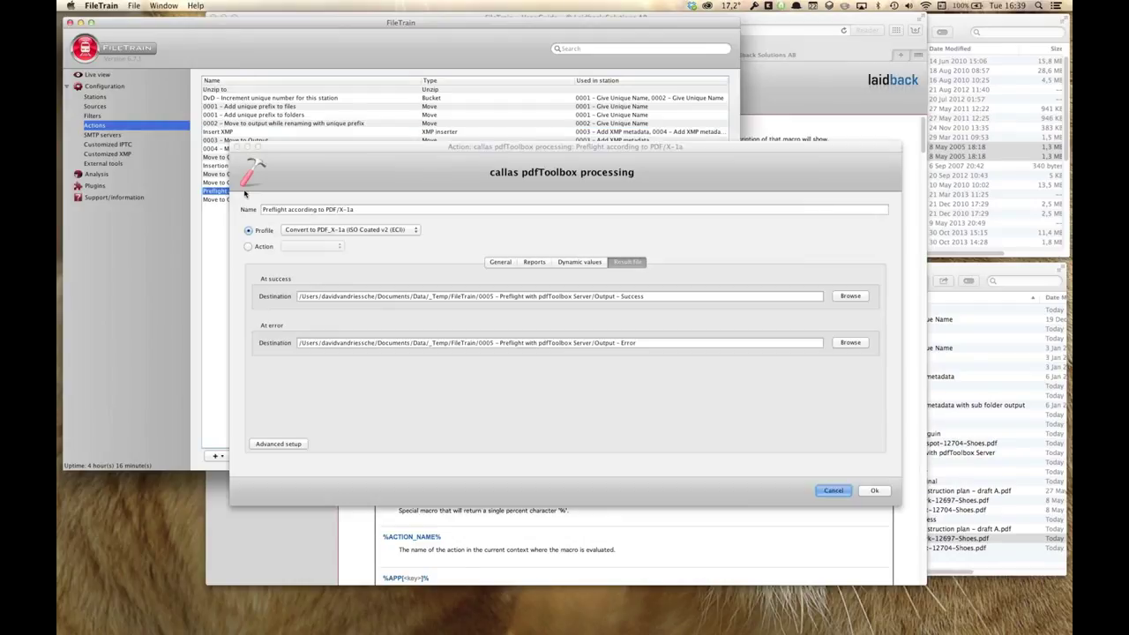
pyautogui.click(523, 264)
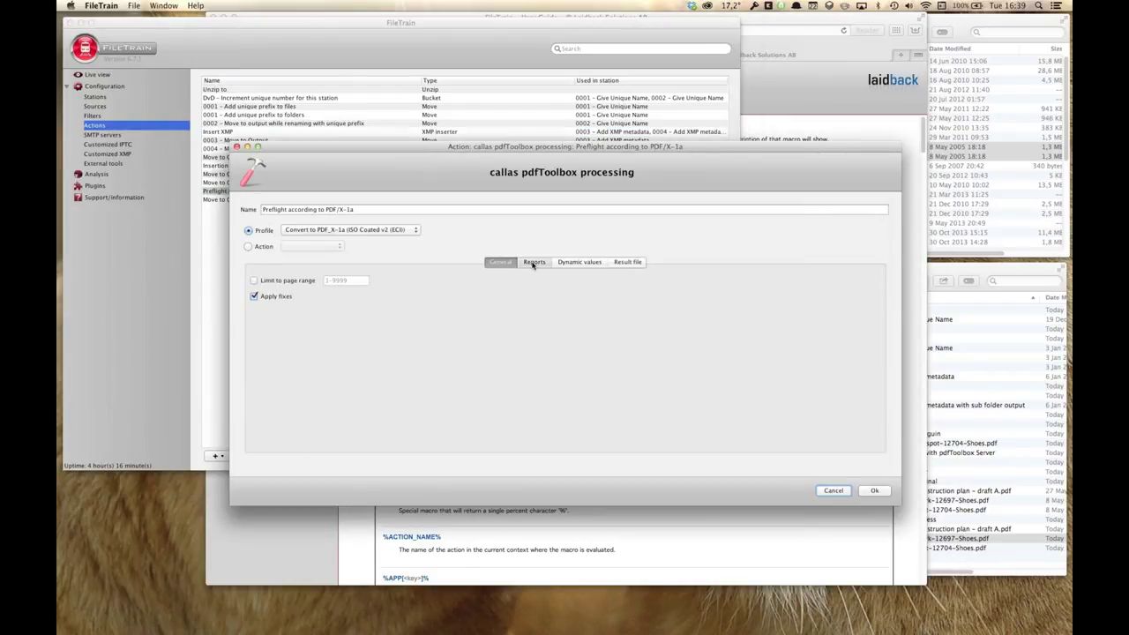
pyautogui.click(519, 394)
pyautogui.press('Tab')
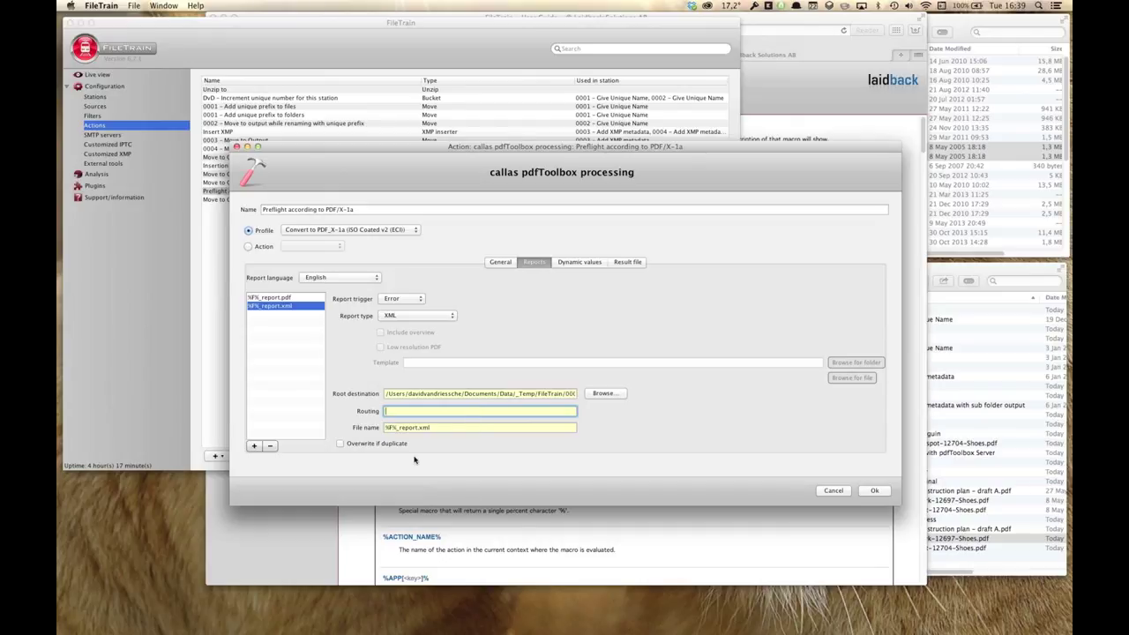
pyautogui.click(399, 427)
pyautogui.moveTo(400, 427); pyautogui.dragTo(382, 429)
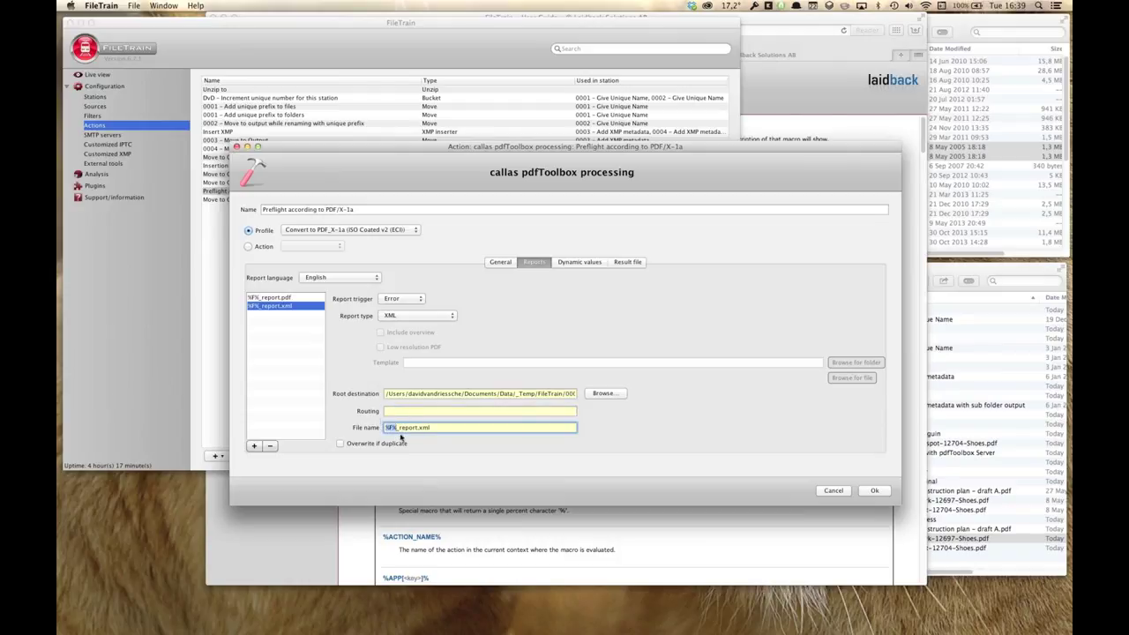
# Step: In the Safari user guide, read the F macro's description and variants, and return to the macro list
pyautogui.click(621, 524)
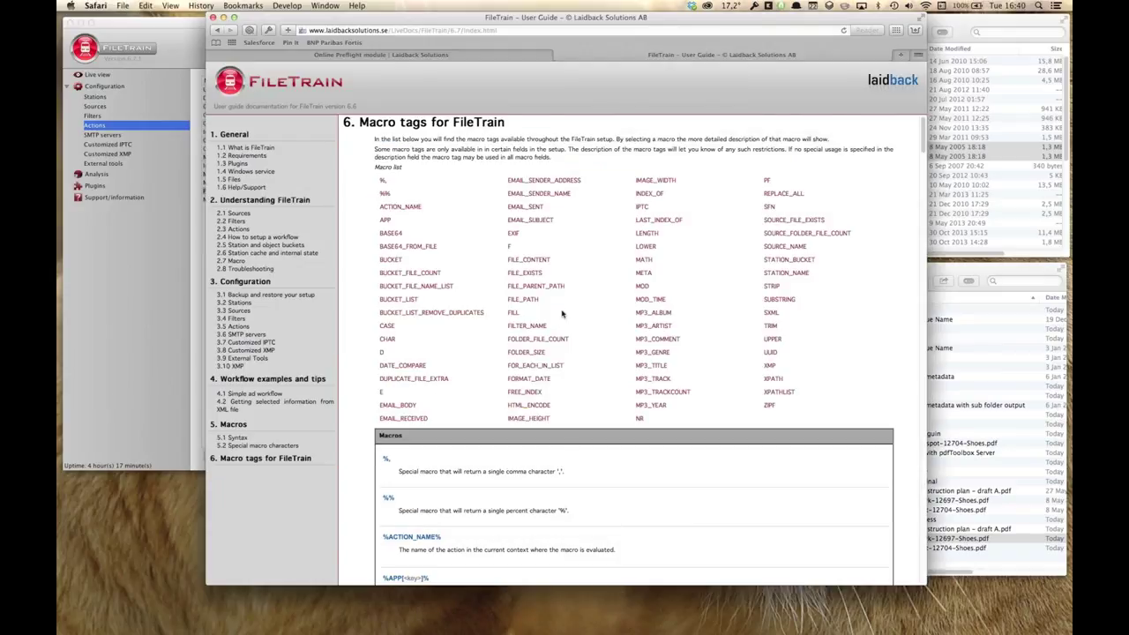
pyautogui.click(510, 247)
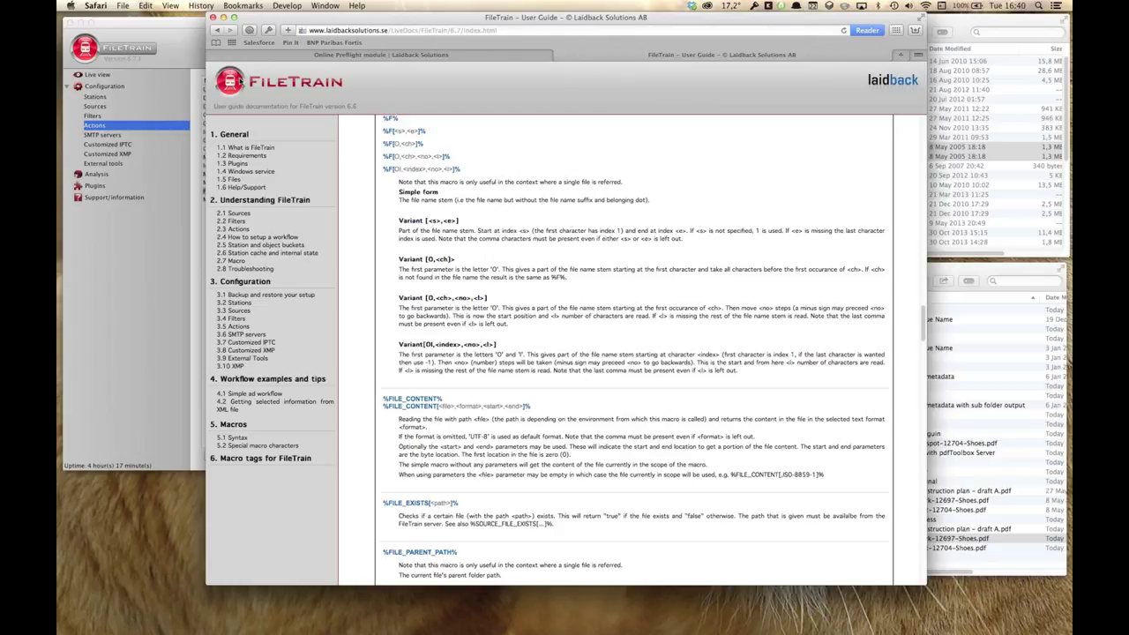
pyautogui.click(217, 31)
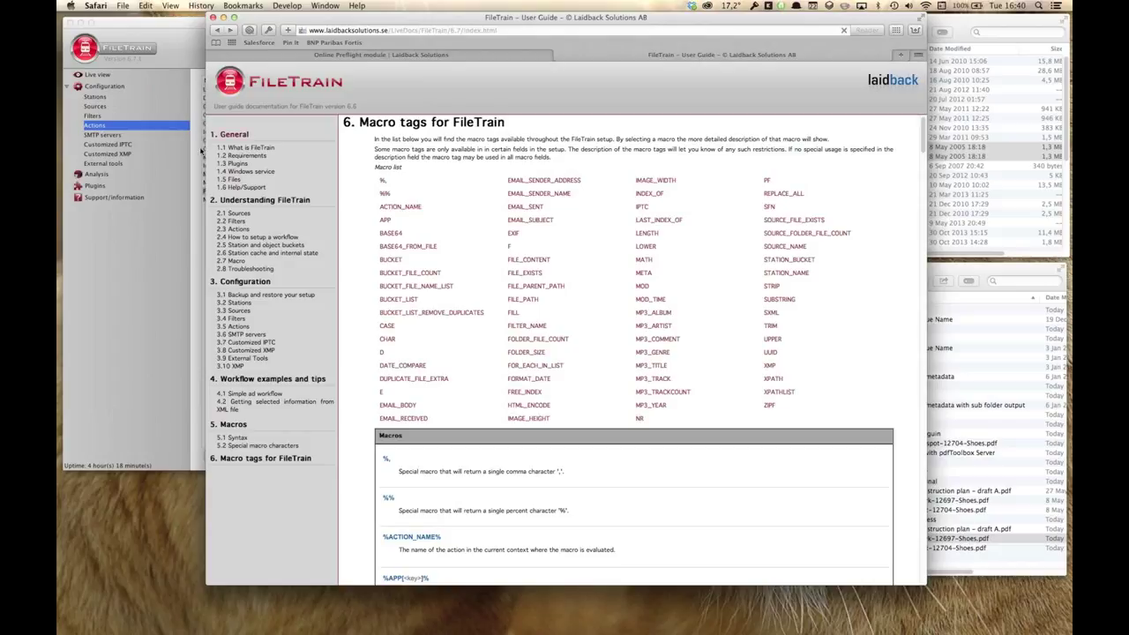
# Step: Back in FileTrain, examine the Unique_Station_Number entry in the bucket of the 0002 - Give Unique Name station
pyautogui.click(176, 162)
pyautogui.click(95, 97)
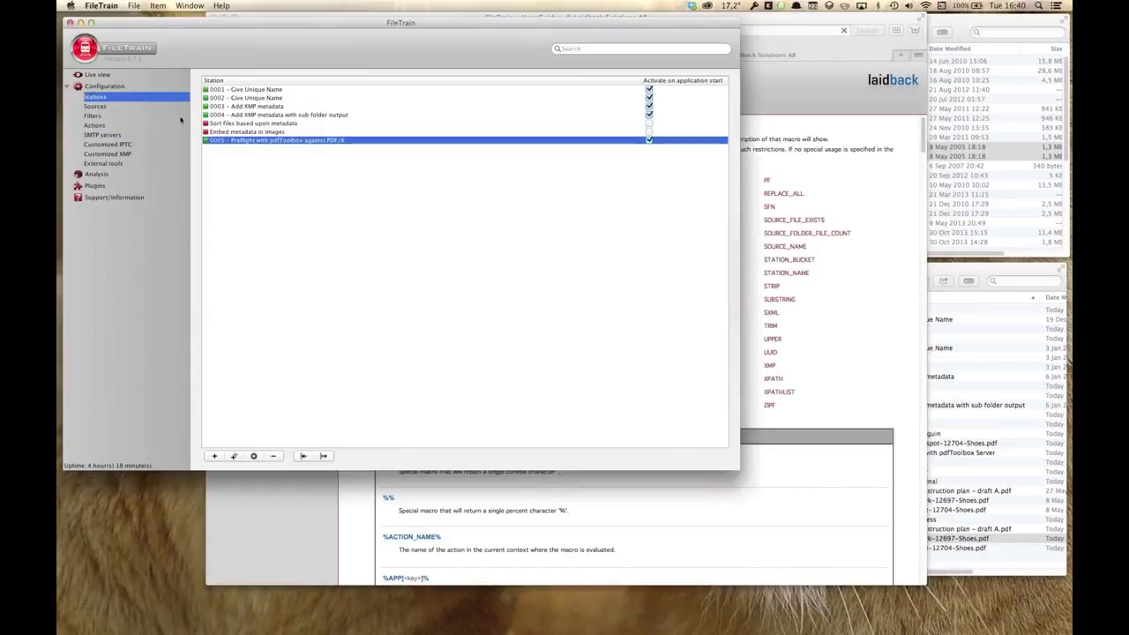
pyautogui.doubleClick(282, 98)
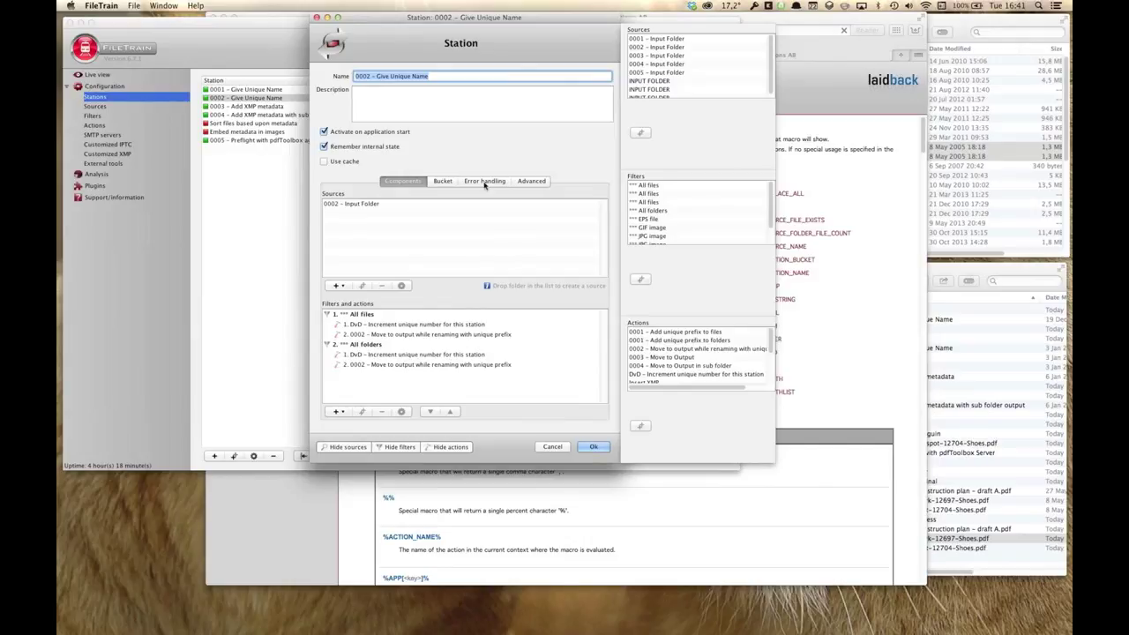
pyautogui.click(444, 182)
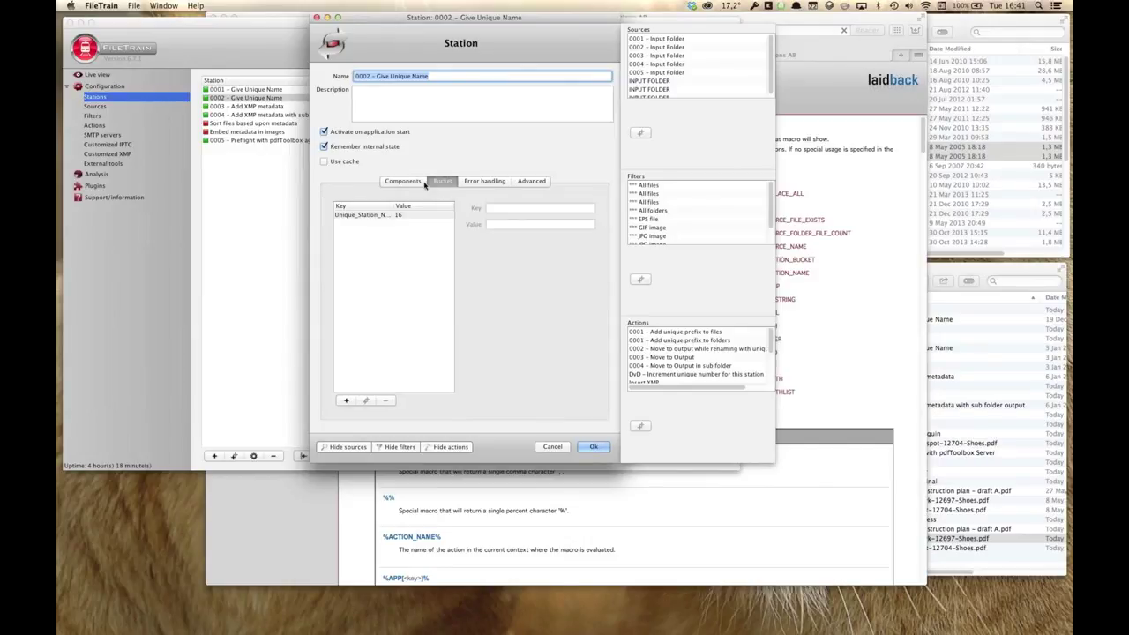
pyautogui.click(379, 218)
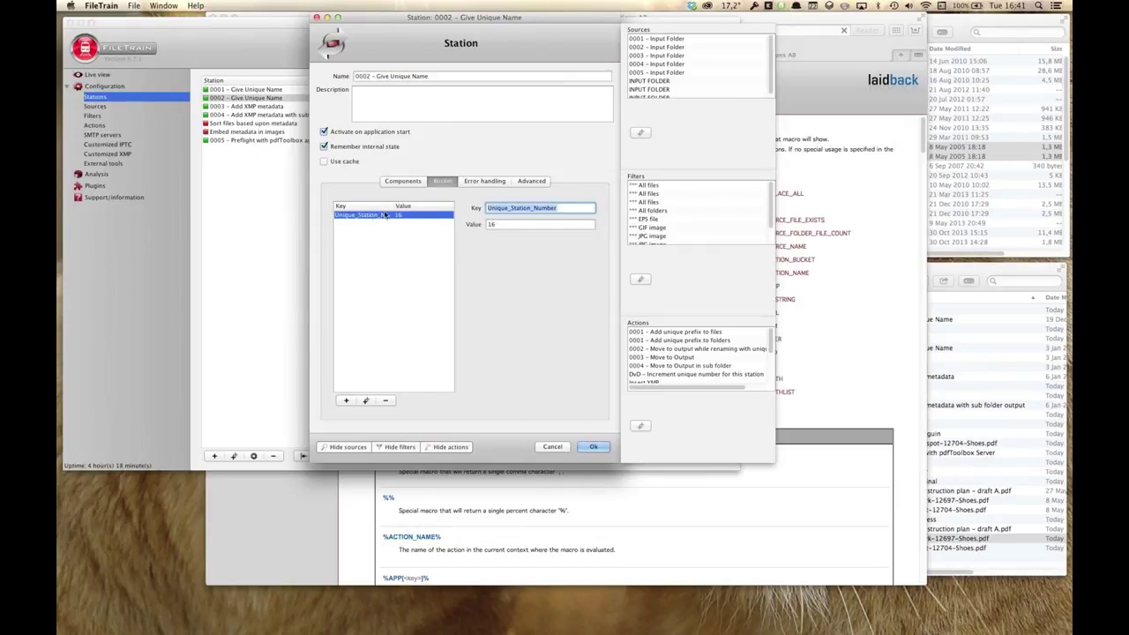
# Step: Try entering 0 in the Unique_Station_Number bucket value, and close the 0002 station without saving changes
pyautogui.click(529, 209)
pyautogui.click(498, 225)
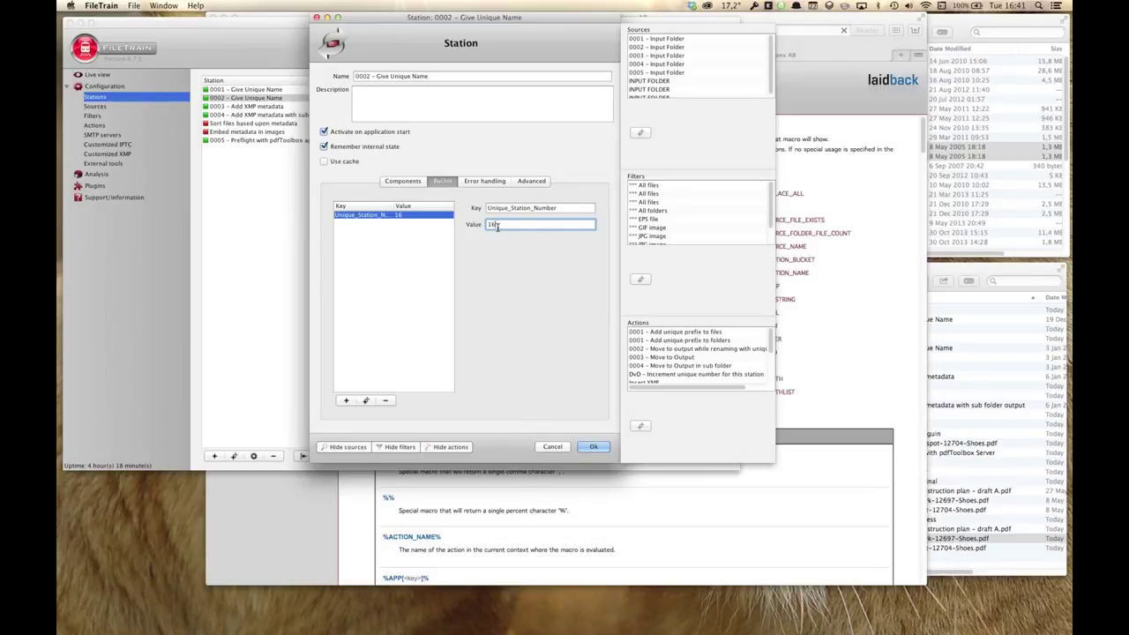
pyautogui.write('0')
pyautogui.click(557, 448)
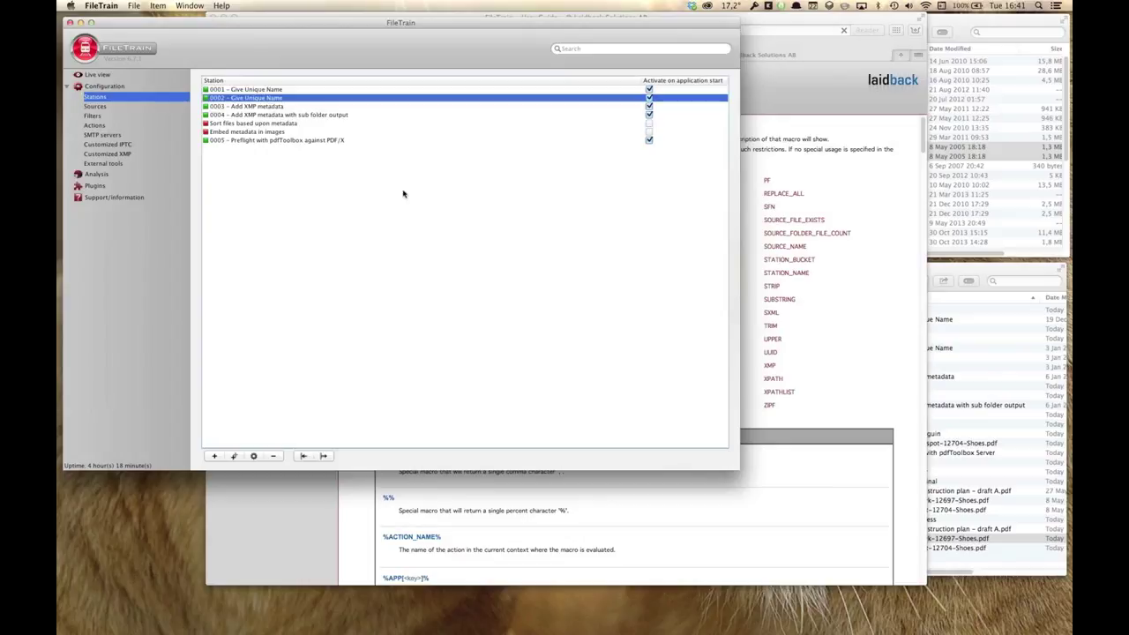
# Step: Examine the value macro of the unique number increment action under All files in the 0002 - Give Unique Name station
pyautogui.doubleClick(277, 100)
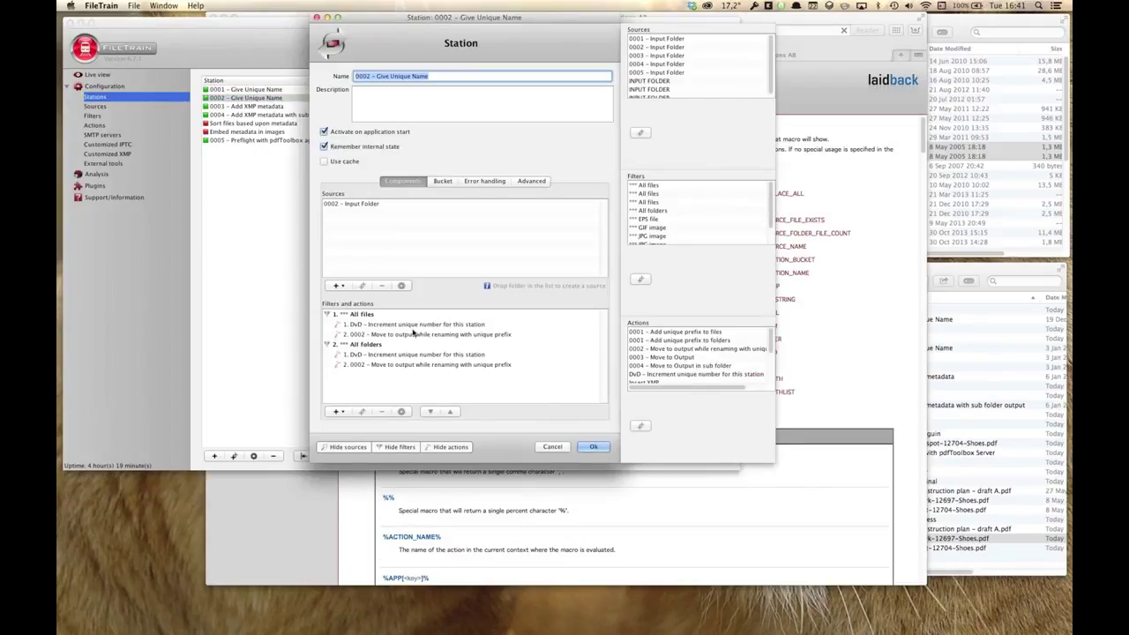
pyautogui.doubleClick(404, 324)
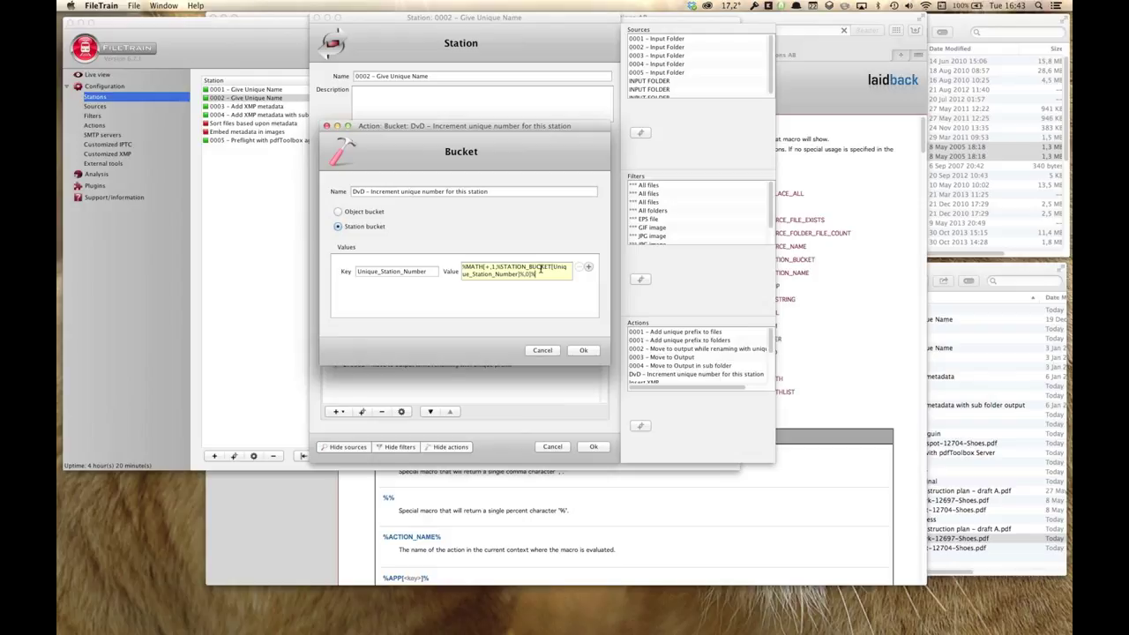
# Step: Close the open bucket action, 0002 station and PDF/X-1a preflight action windows, and examine the external tools list
pyautogui.click(583, 350)
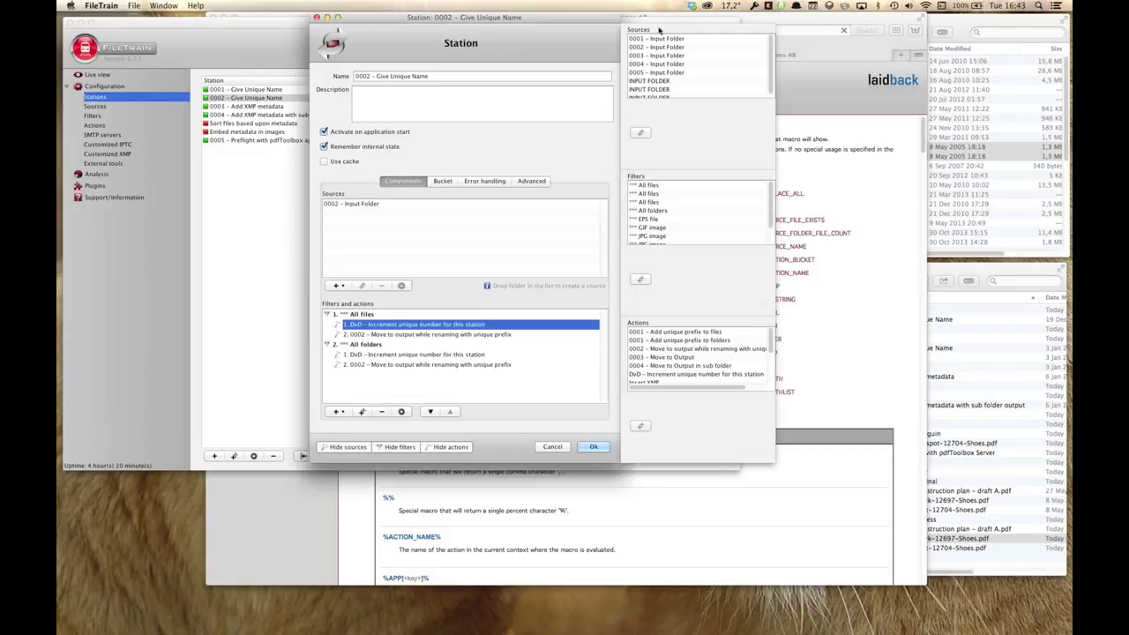
pyautogui.click(552, 449)
pyautogui.click(833, 24)
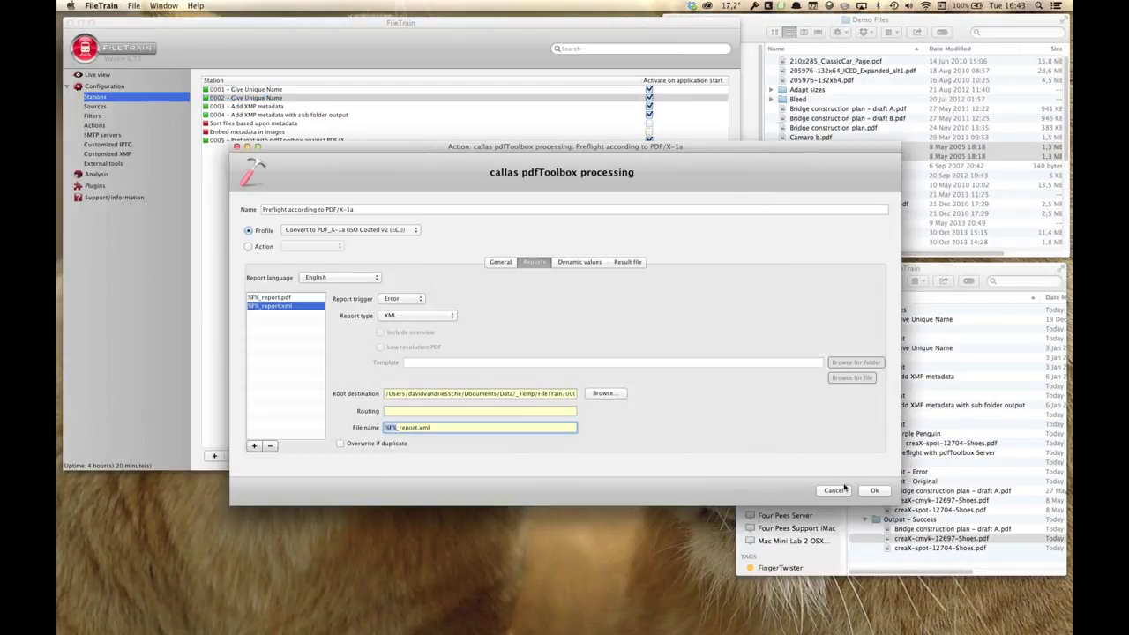
pyautogui.click(842, 489)
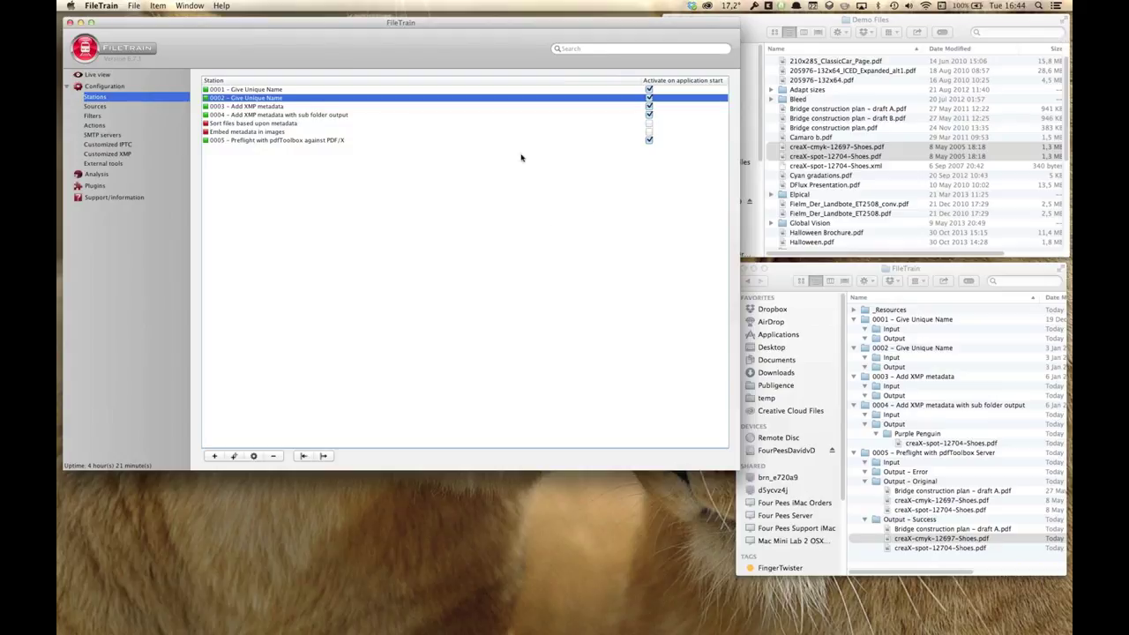
pyautogui.moveTo(491, 133)
pyautogui.click(103, 164)
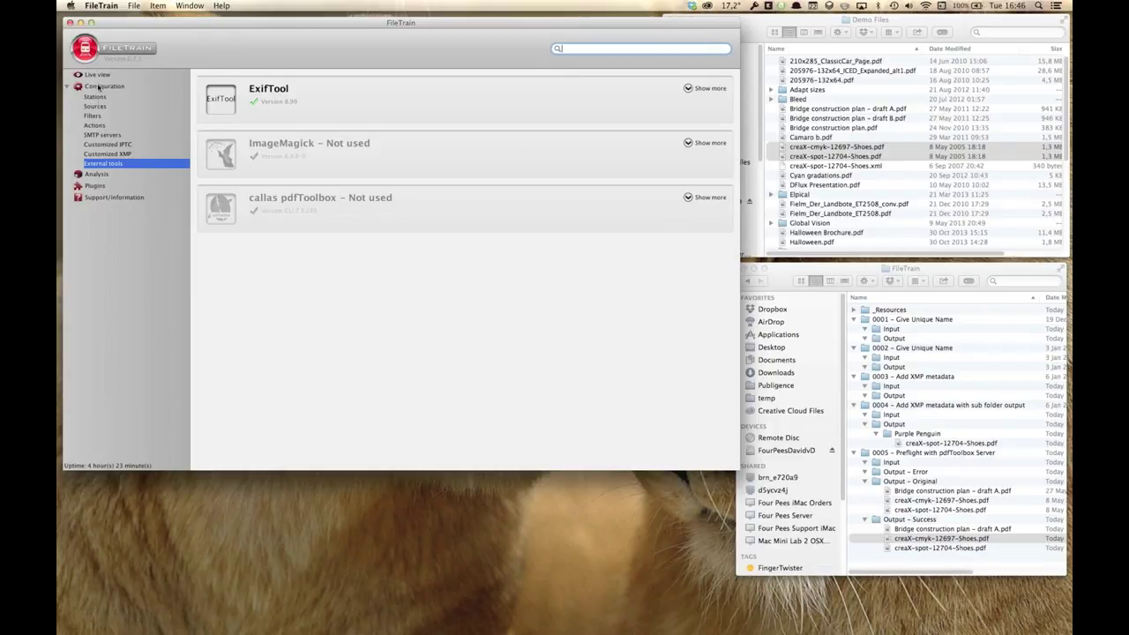
# Step: Start a new Database action from the configured actions and examine the database types it can connect to
pyautogui.click(95, 125)
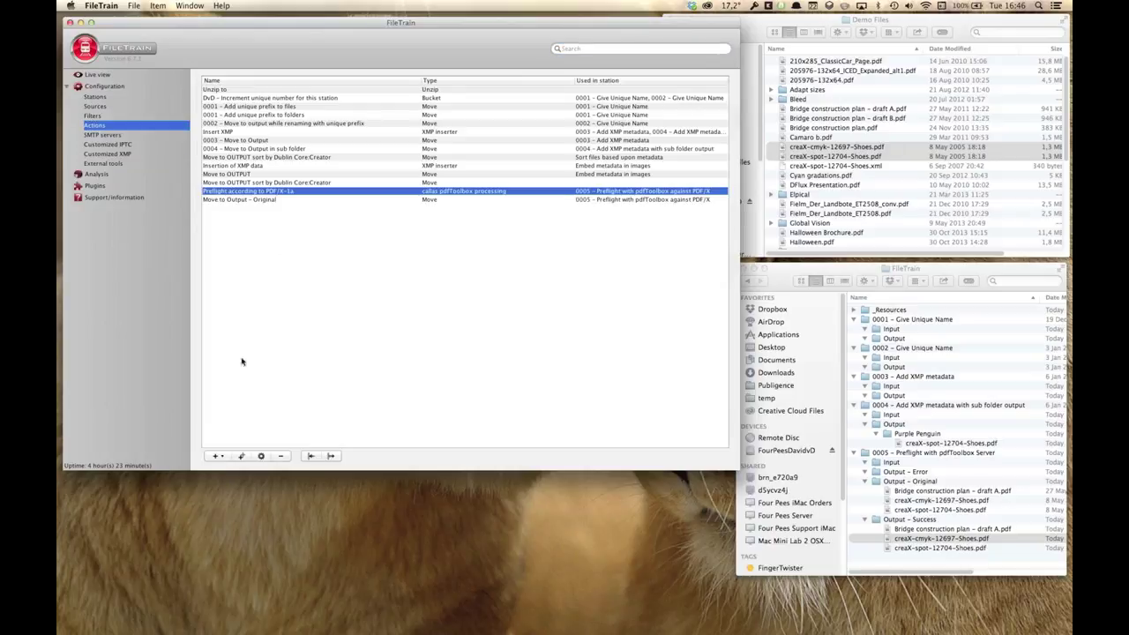
pyautogui.click(224, 456)
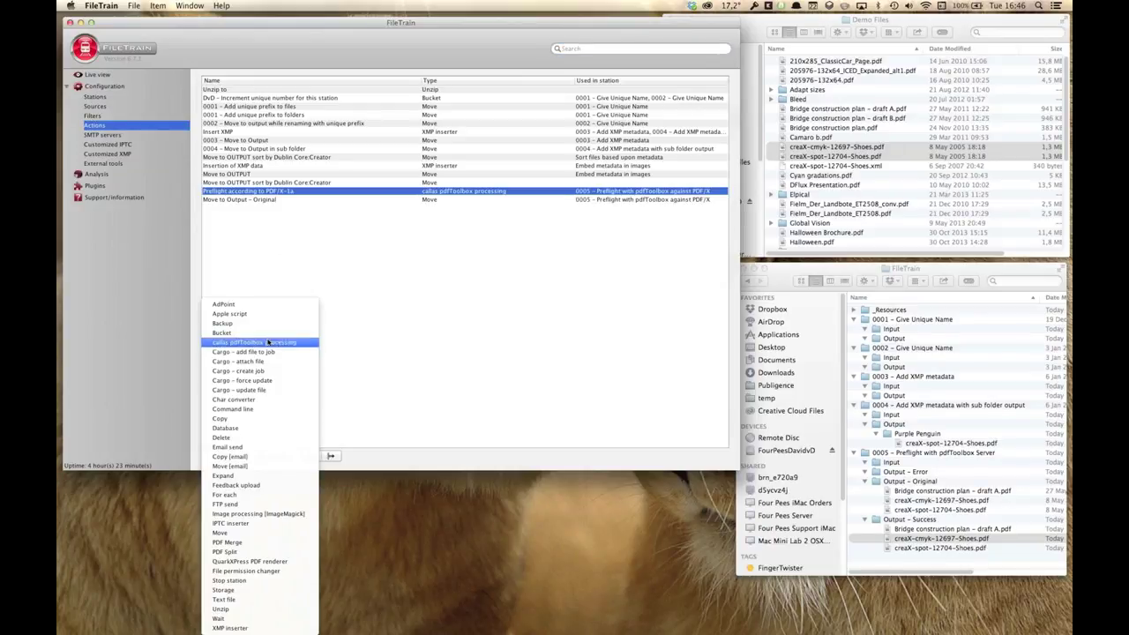
pyautogui.click(260, 429)
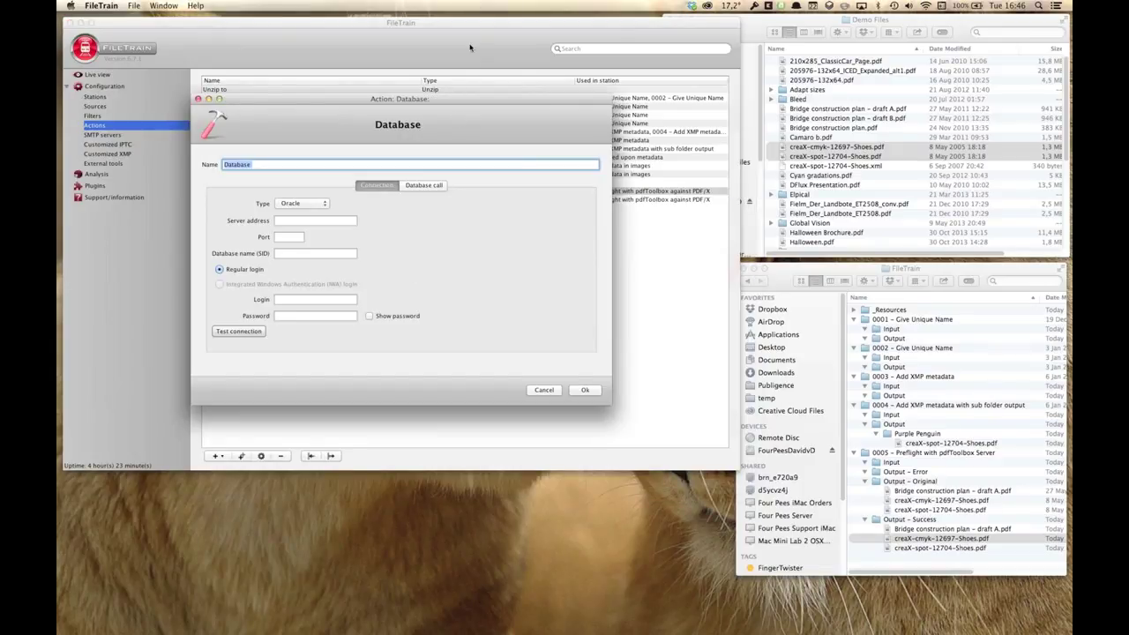
pyautogui.moveTo(404, 205); pyautogui.dragTo(430, 123)
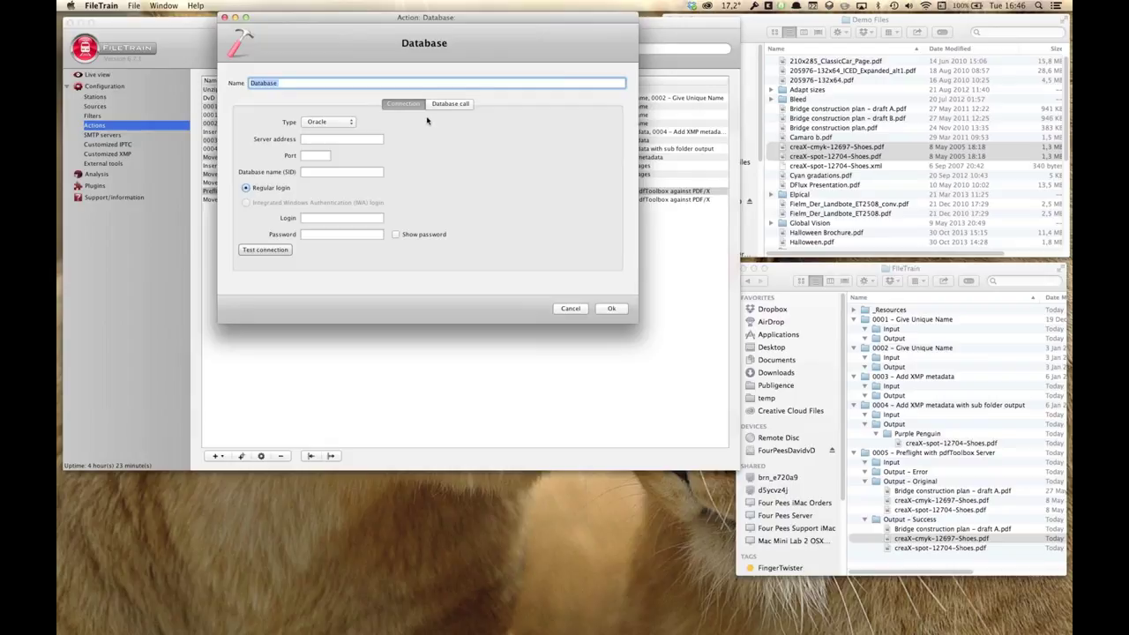
pyautogui.click(339, 126)
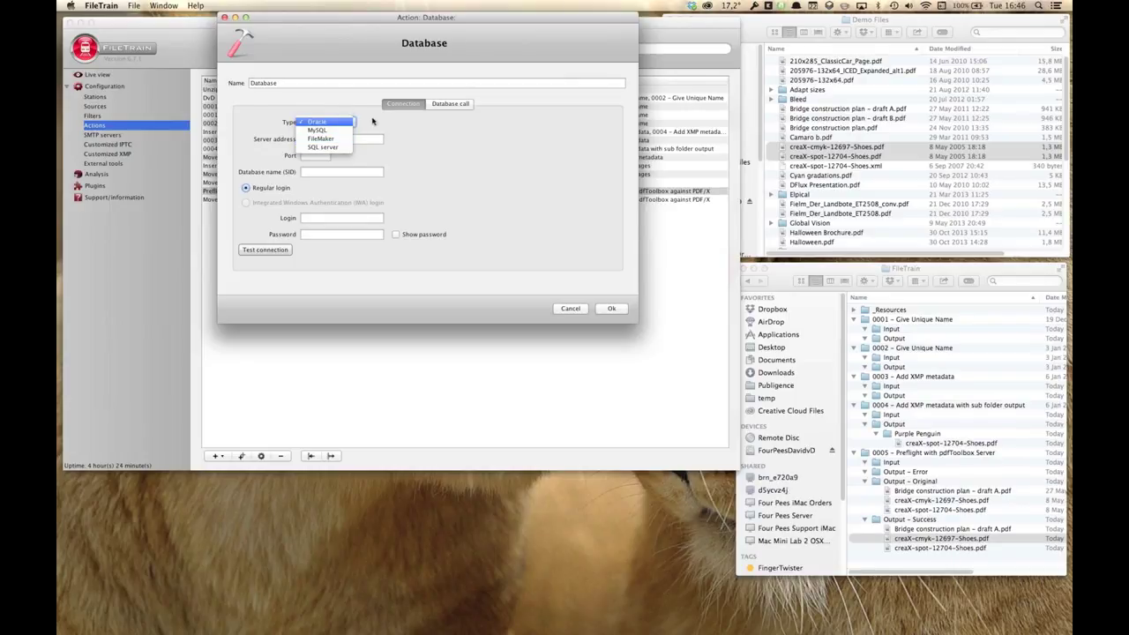
pyautogui.click(372, 121)
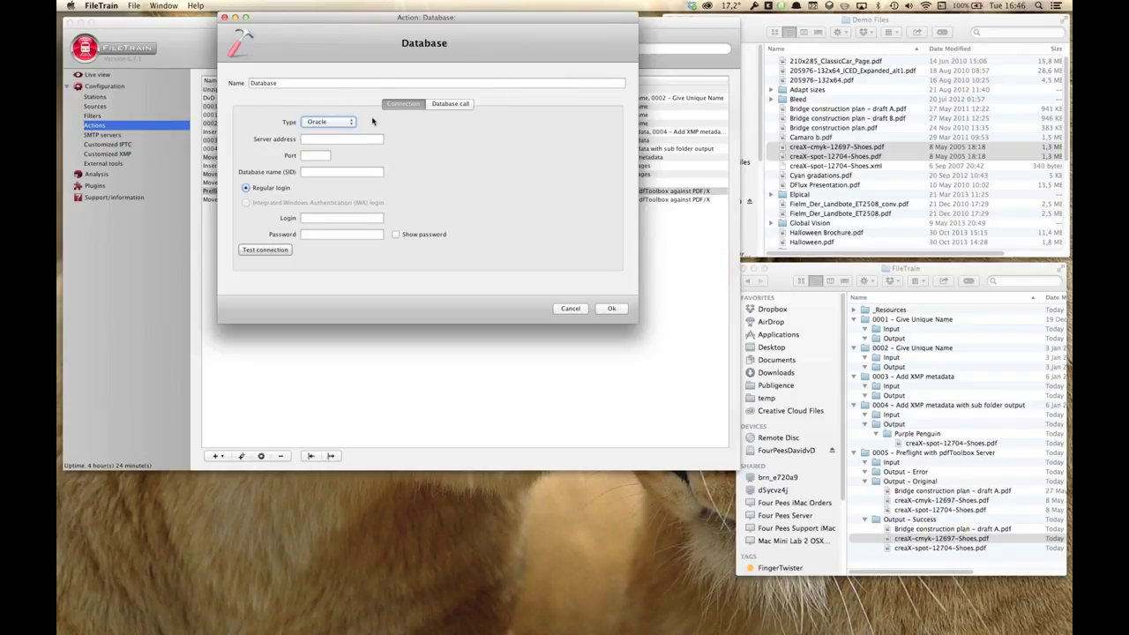
# Step: Examine the SQL database call and connection settings of the new Database action, and discard the action
pyautogui.click(447, 105)
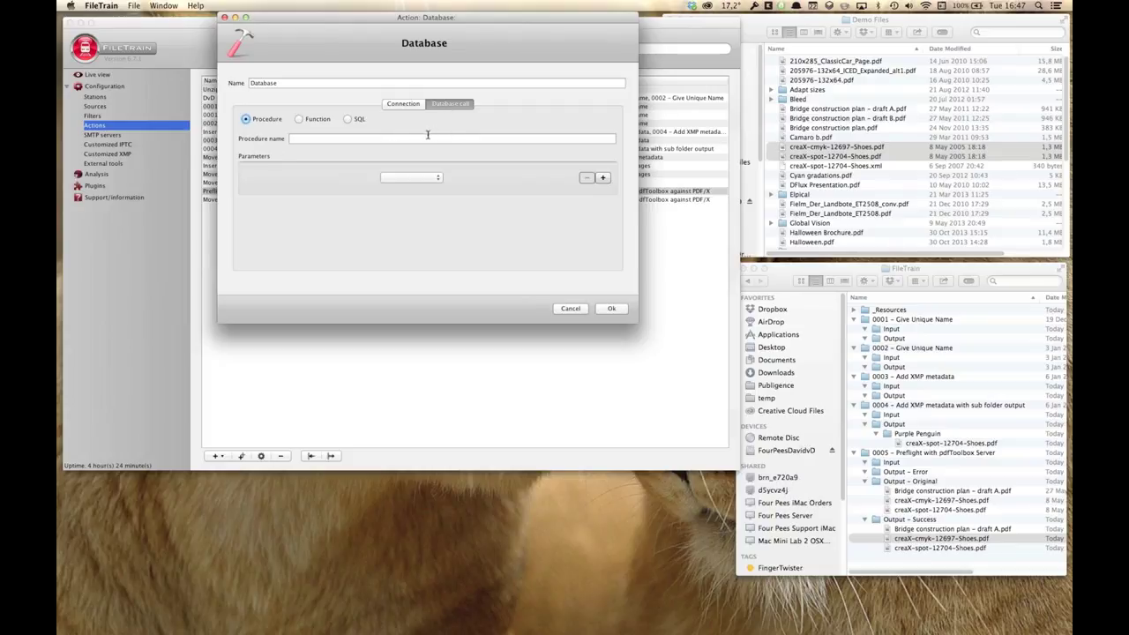
pyautogui.click(348, 119)
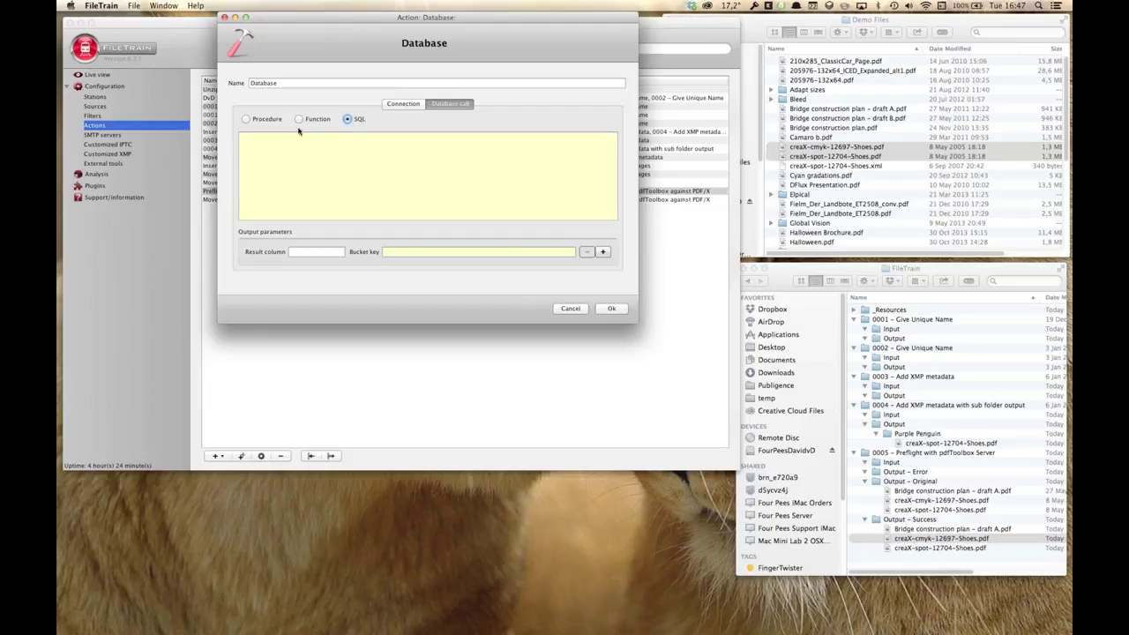
pyautogui.click(338, 155)
pyautogui.click(410, 104)
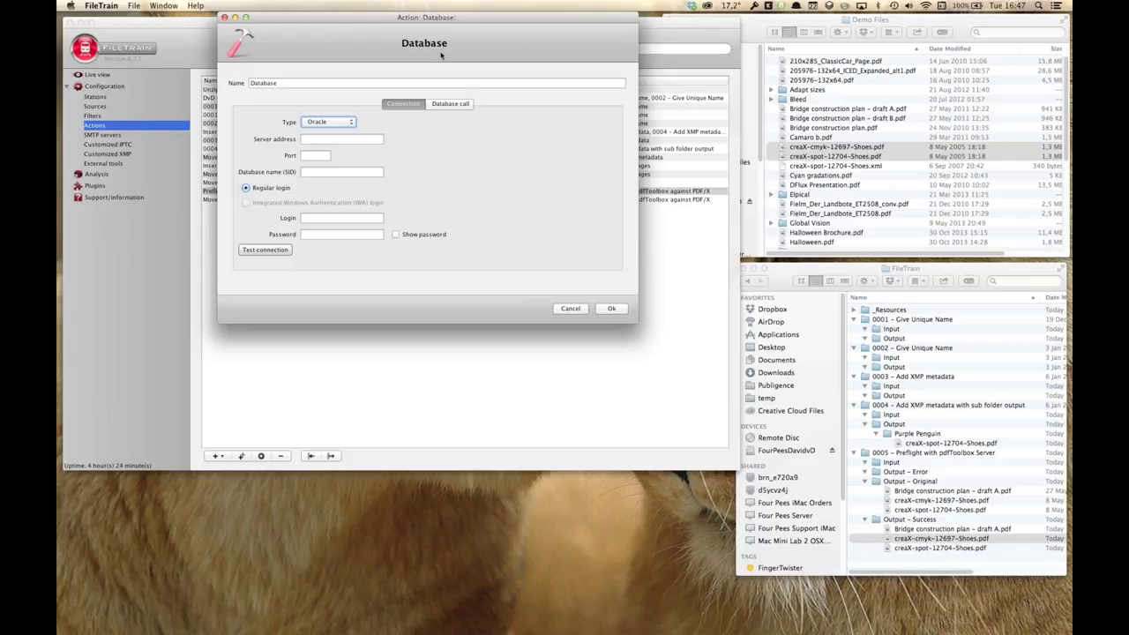
pyautogui.click(455, 108)
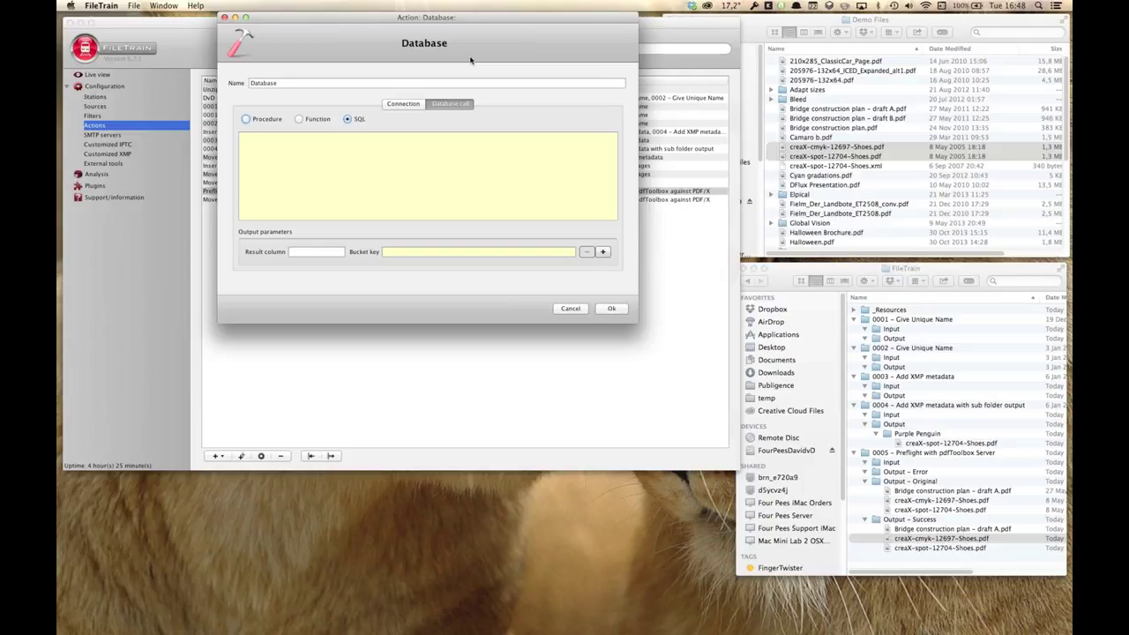
pyautogui.click(570, 308)
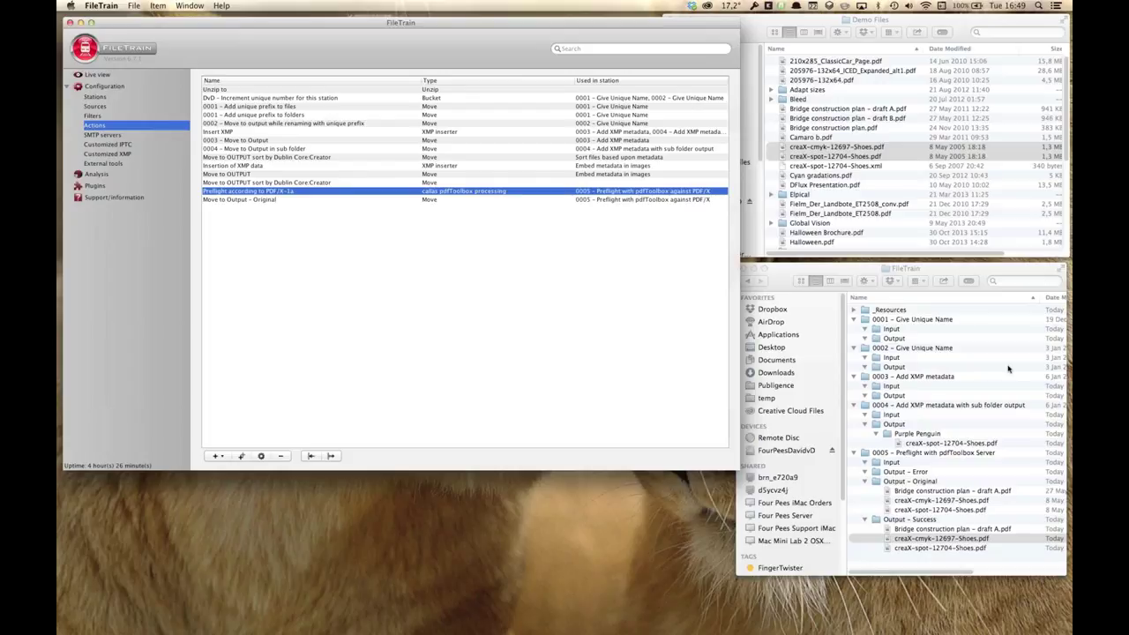
pyautogui.press('super+Tab')
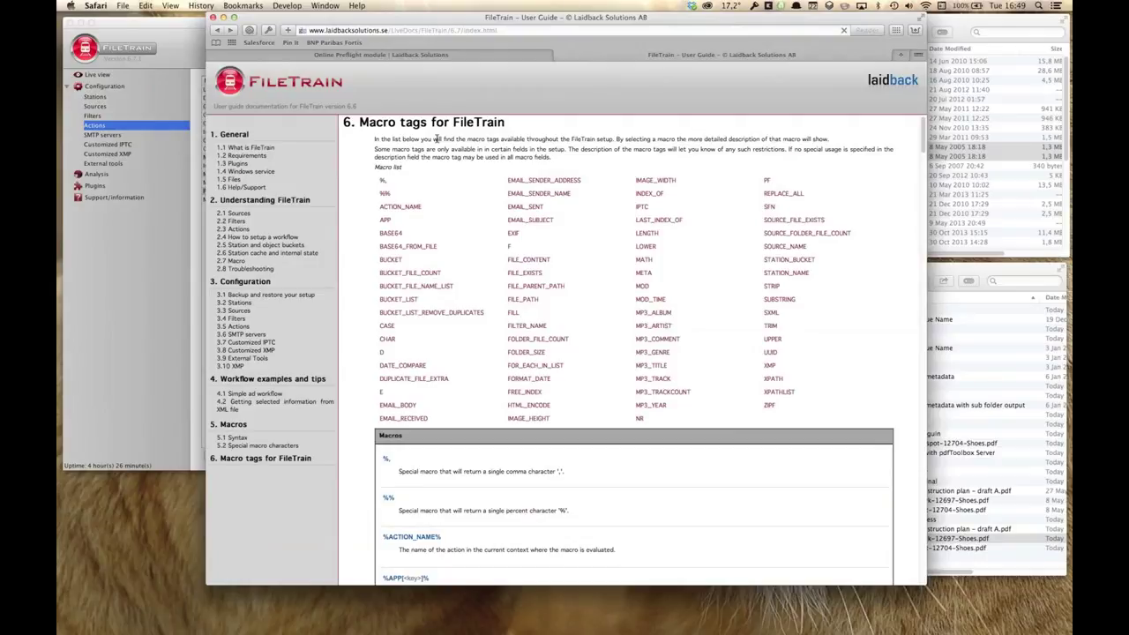
pyautogui.moveTo(439, 16); pyautogui.dragTo(381, 15)
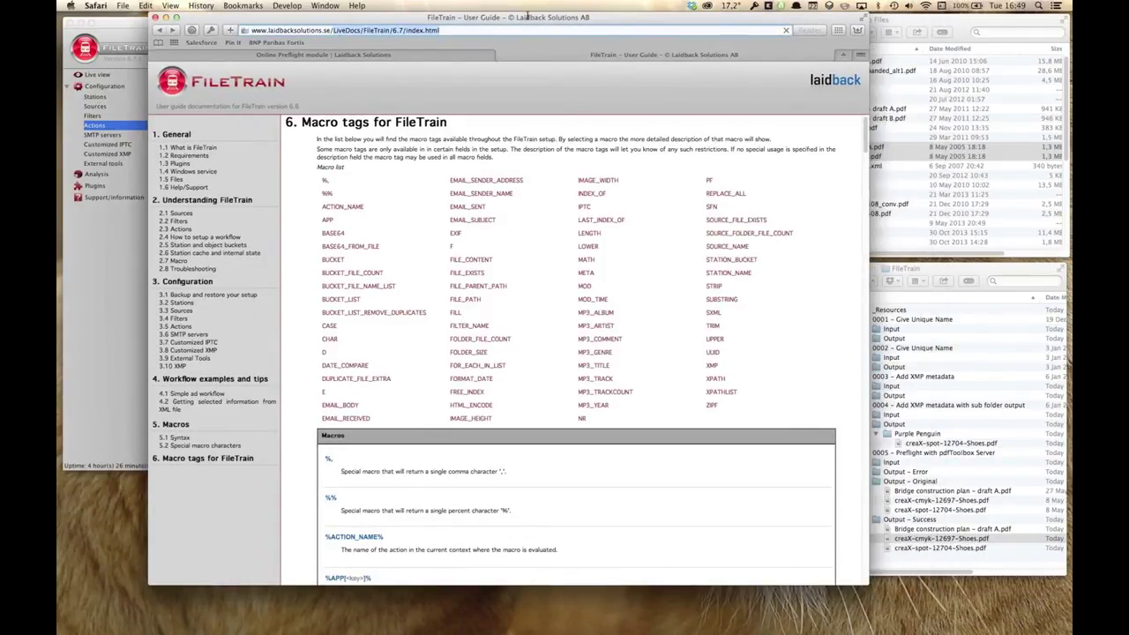
pyautogui.write('www.laidbacksolutions.se')
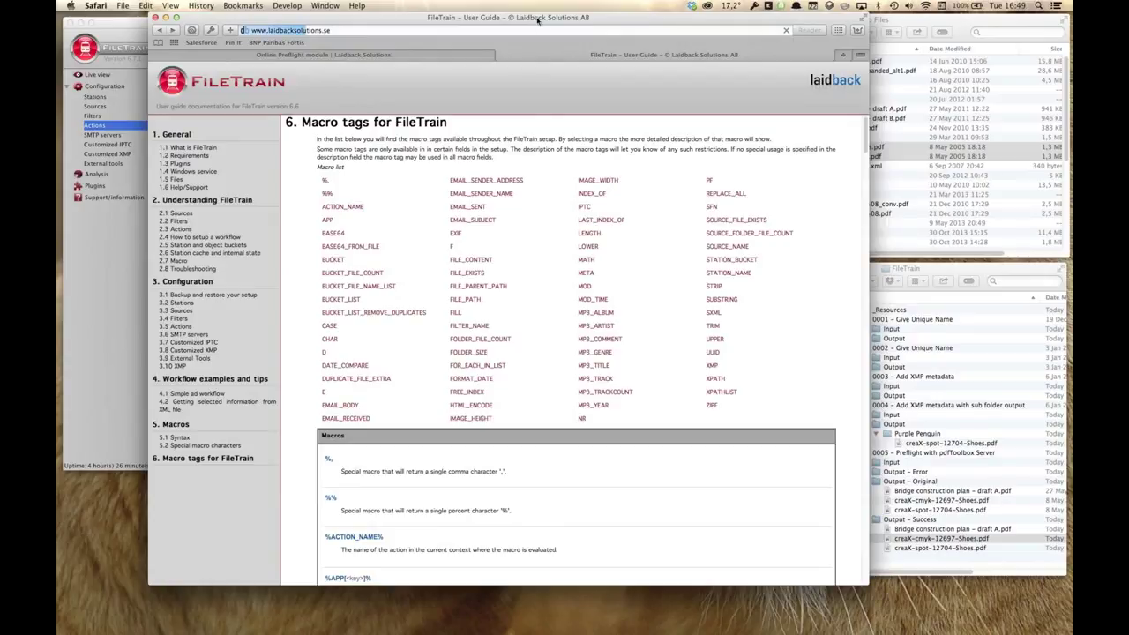
pyautogui.press('Return')
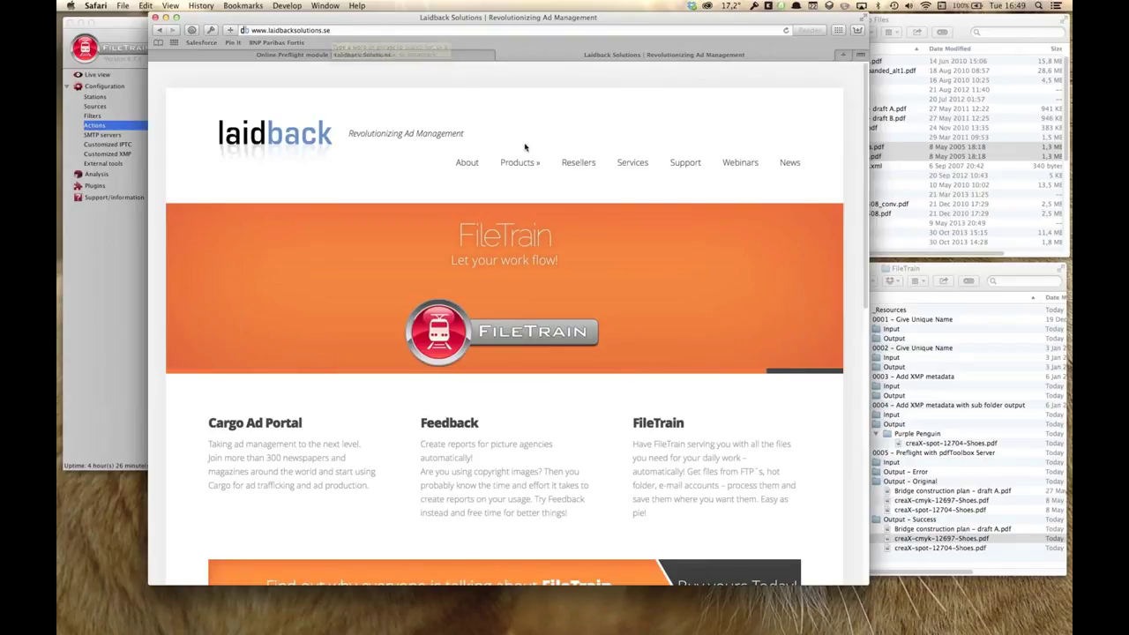
pyautogui.moveTo(511, 161)
pyautogui.moveTo(526, 190)
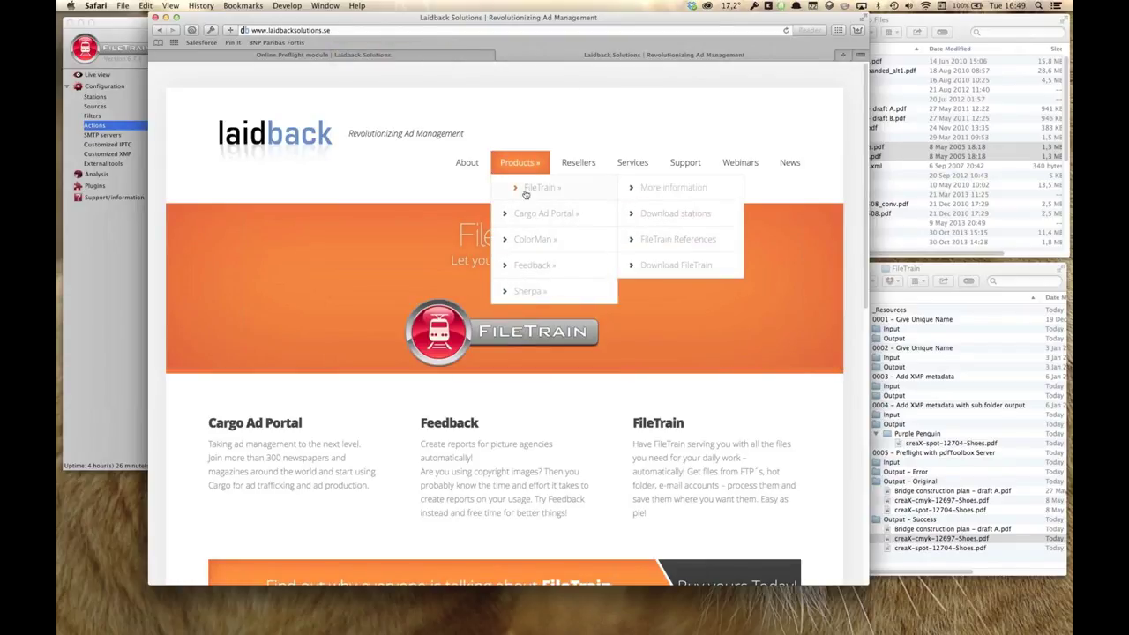
pyautogui.click(651, 265)
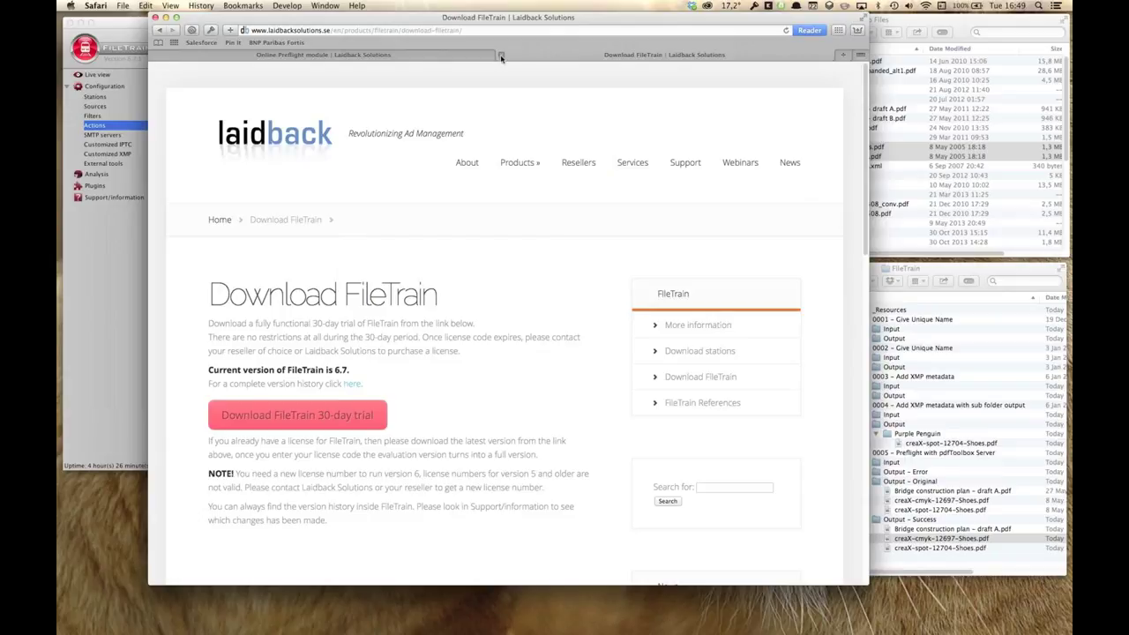
pyautogui.press('super+h')
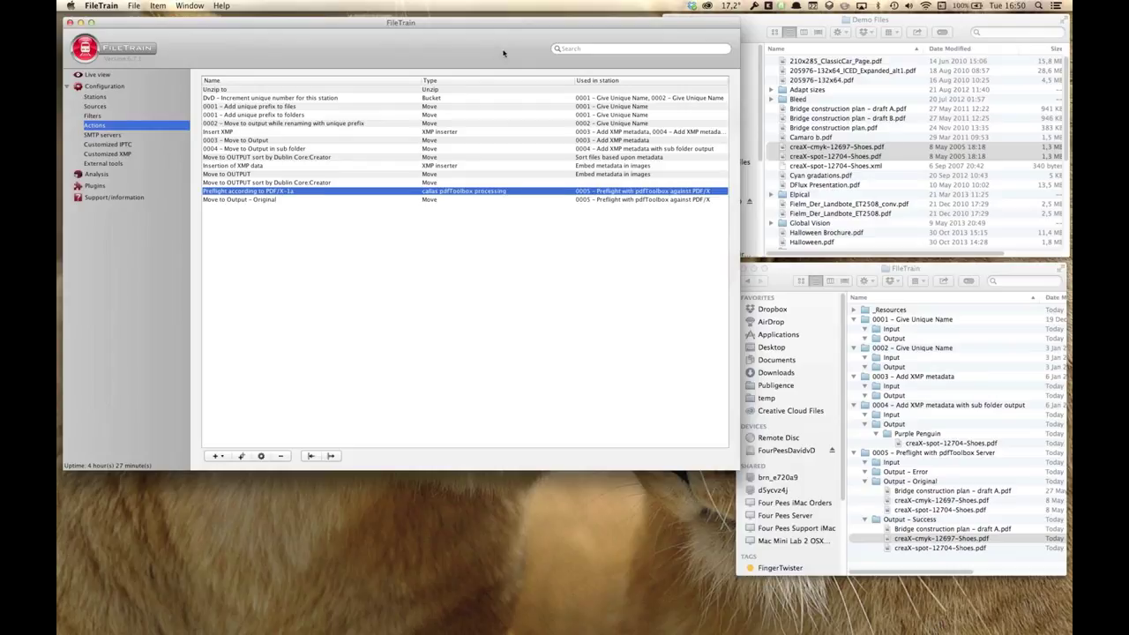
# Step: Switch back to Safari, load support.fourpees.com and look through its tutorials list, and hide the browser
pyautogui.click(77, 147)
pyautogui.click(515, 31)
pyautogui.write('support.fourpees.com')
pyautogui.press('Return')
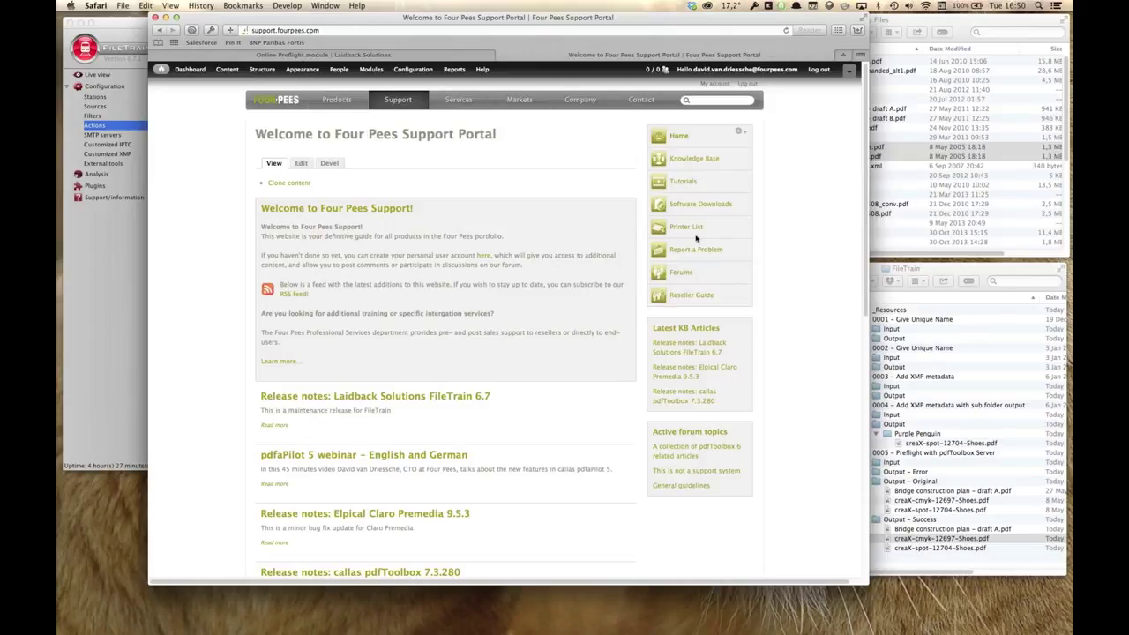
pyautogui.click(691, 183)
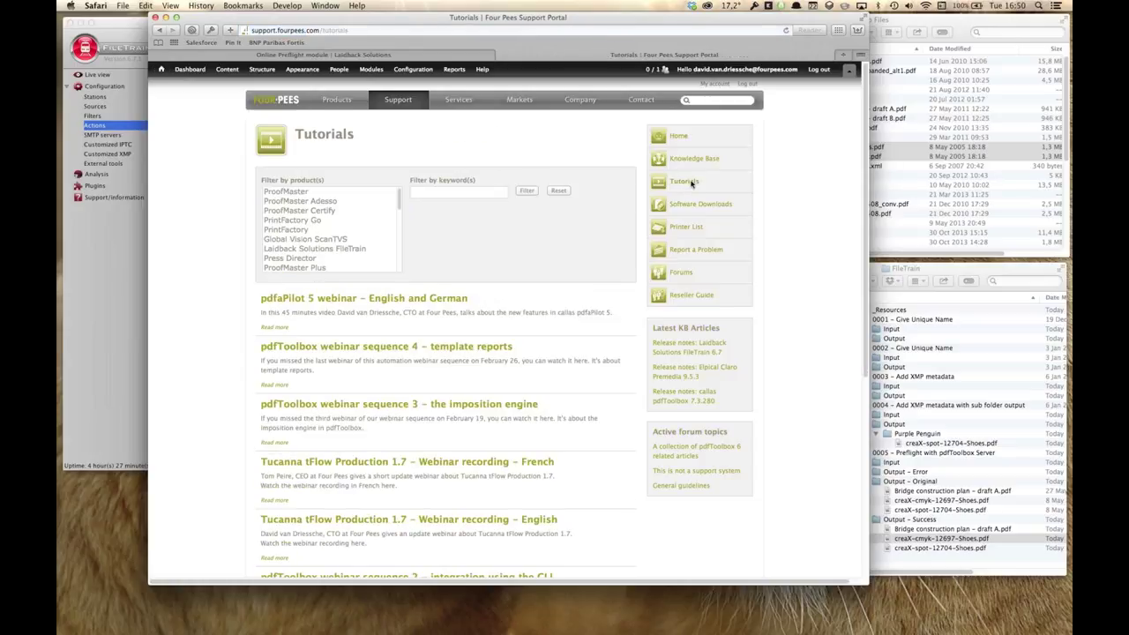
pyautogui.scroll(-5, 223, 347)
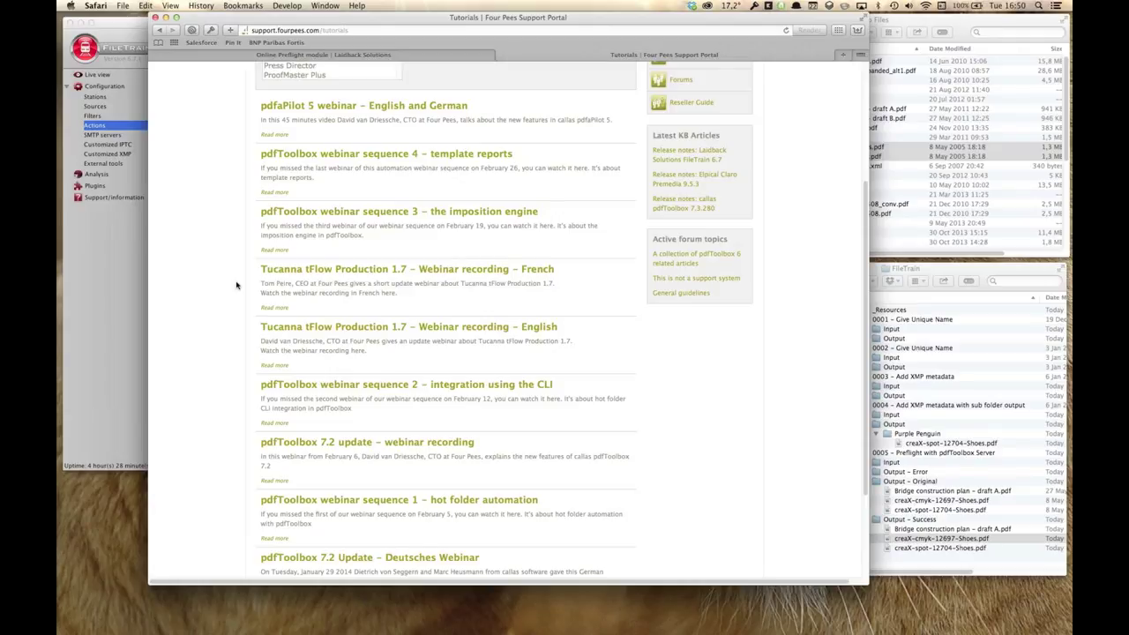
pyautogui.press('super+h')
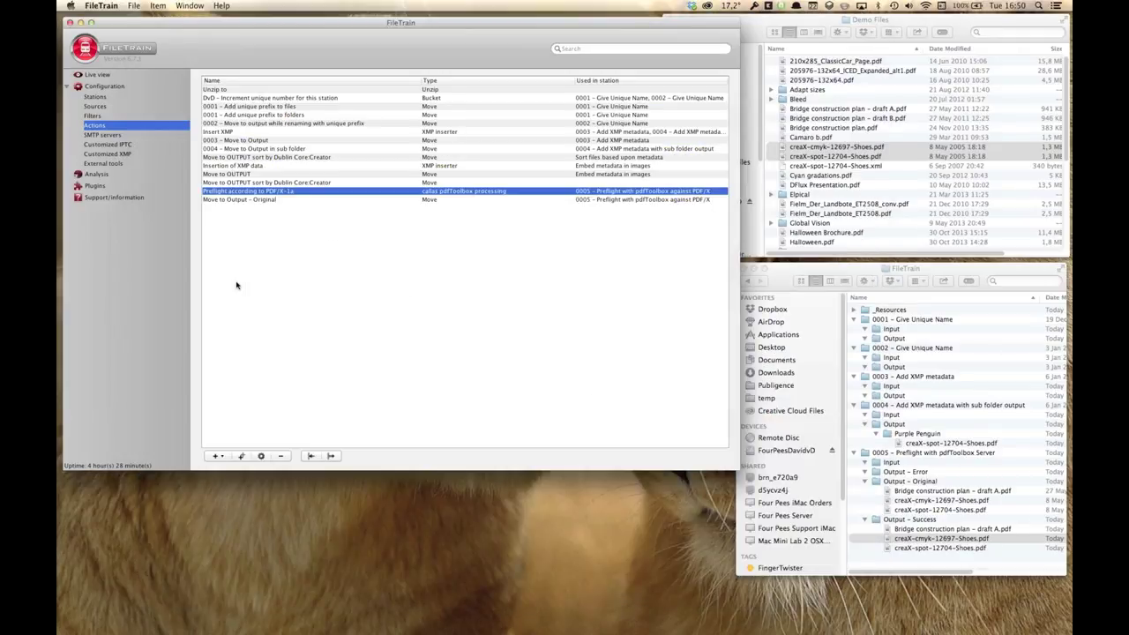